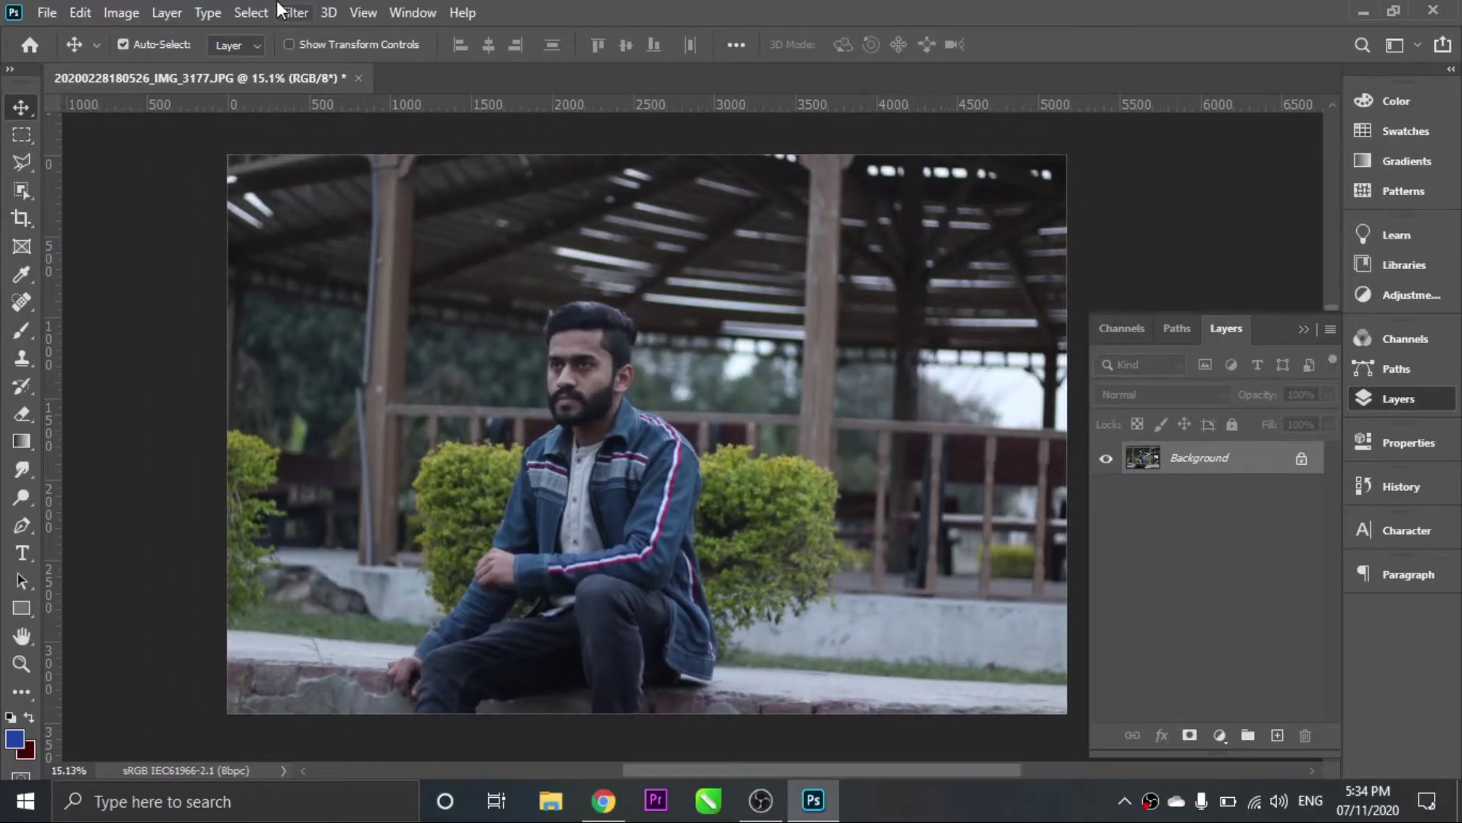
# Launch the Camera Raw Filter on the park-pavilion portrait from the Filter menu.
pyautogui.click(282, 11)
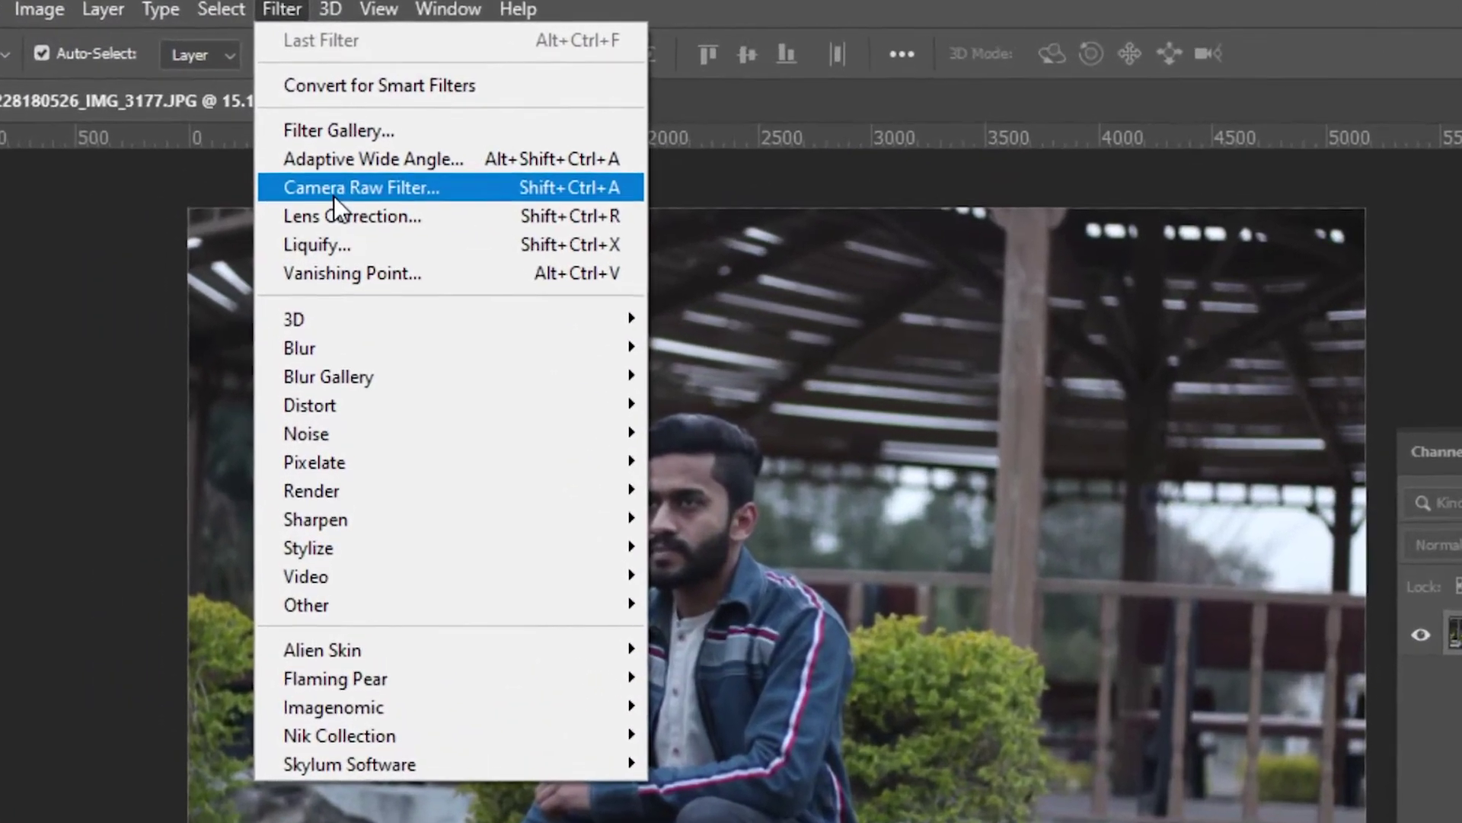
pyautogui.click(332, 140)
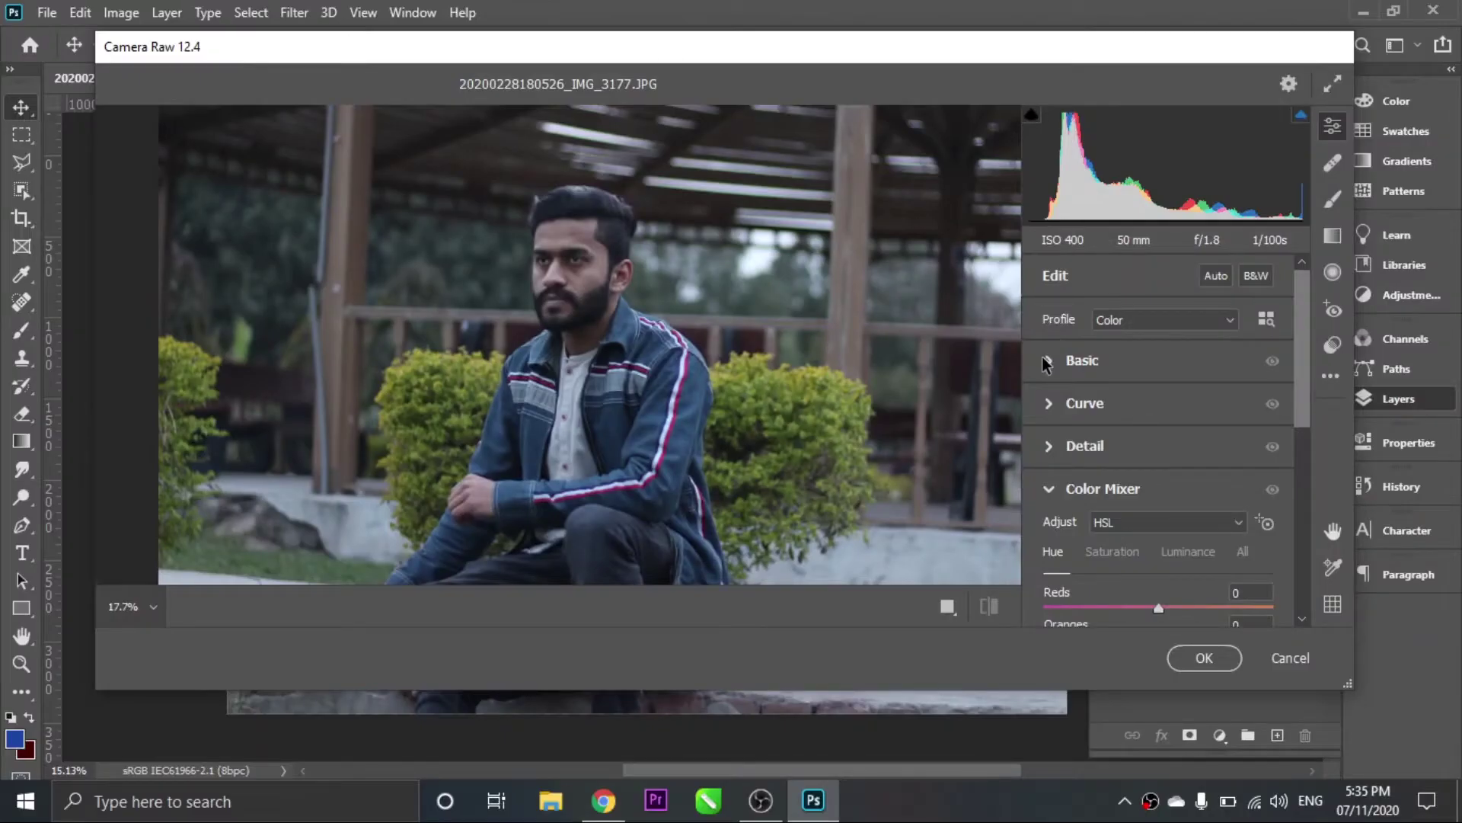
# Warm Temperature to +19, lower Exposure to -0.35, and nudge Contrast and Highlights to +6.
pyautogui.click(1046, 361)
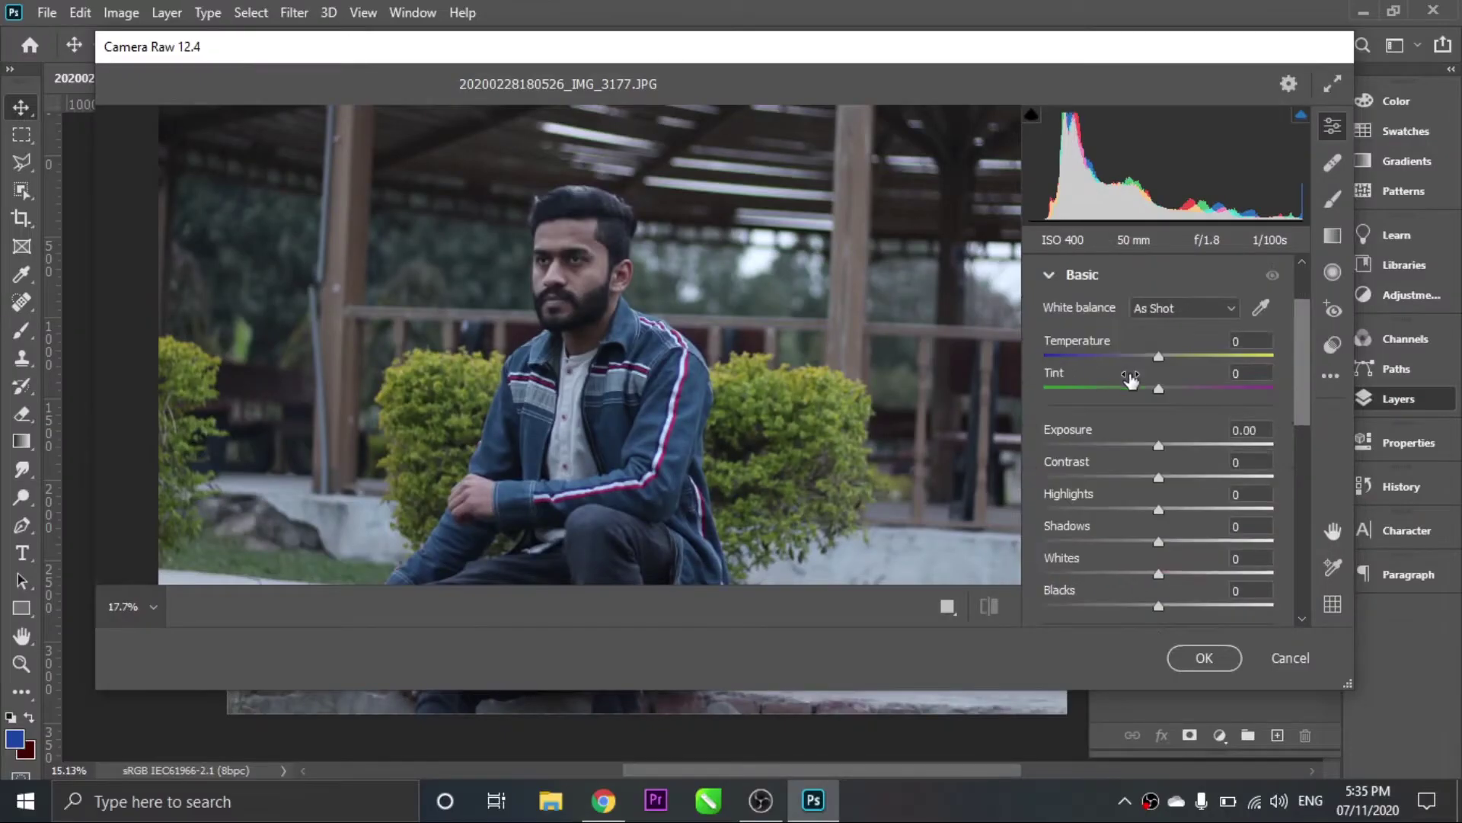
pyautogui.moveTo(1164, 361)
pyautogui.mouseDown()
pyautogui.moveTo(1221, 364)
pyautogui.moveTo(1184, 360)
pyautogui.moveTo(1150, 408)
pyautogui.moveTo(1185, 415)
pyautogui.mouseUp()
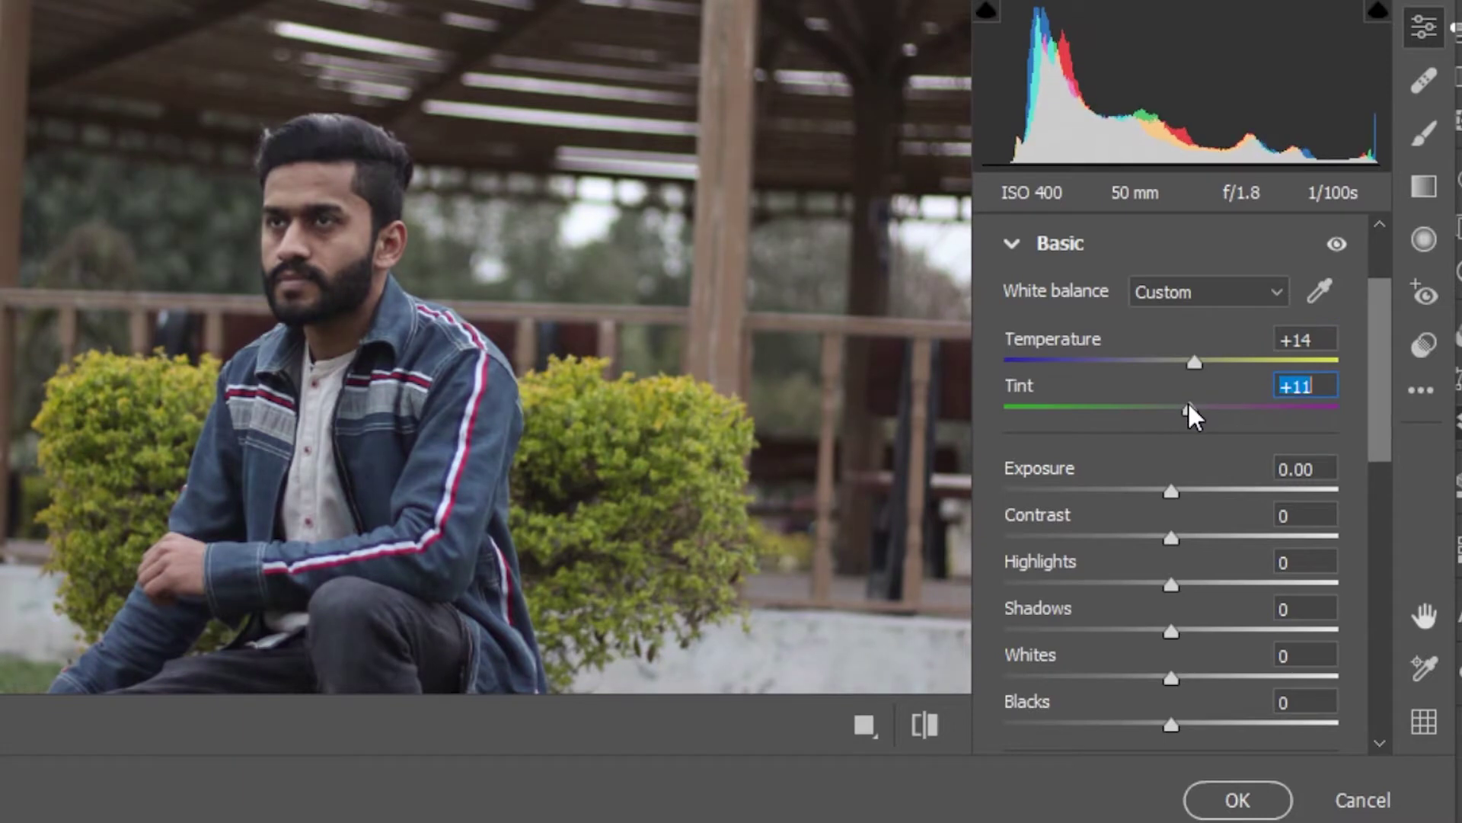
pyautogui.moveTo(1195, 363); pyautogui.dragTo(1202, 366)
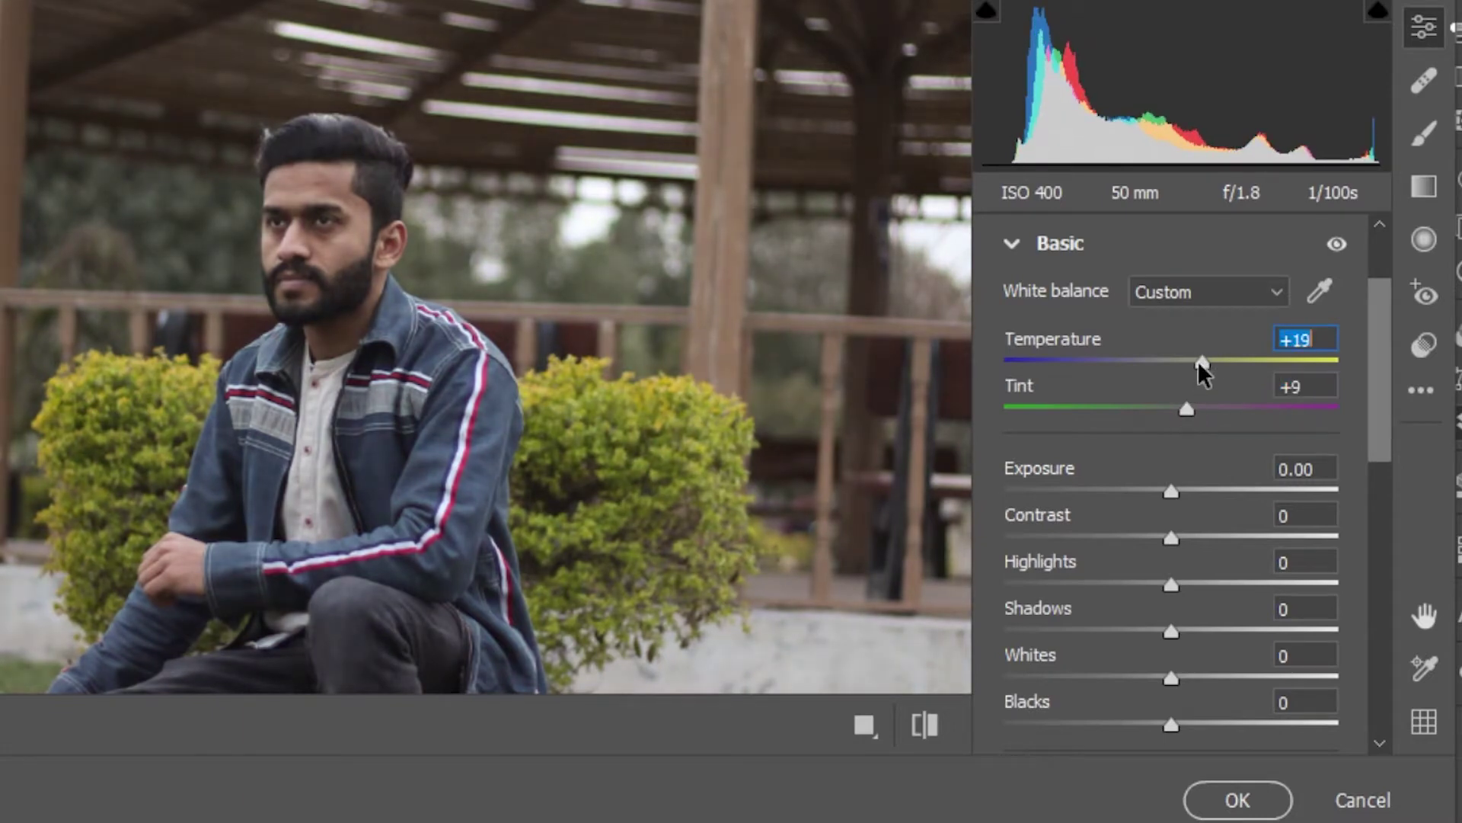
pyautogui.moveTo(1171, 491)
pyautogui.mouseDown()
pyautogui.moveTo(1186, 496)
pyautogui.moveTo(1160, 487)
pyautogui.moveTo(1192, 541)
pyautogui.mouseUp()
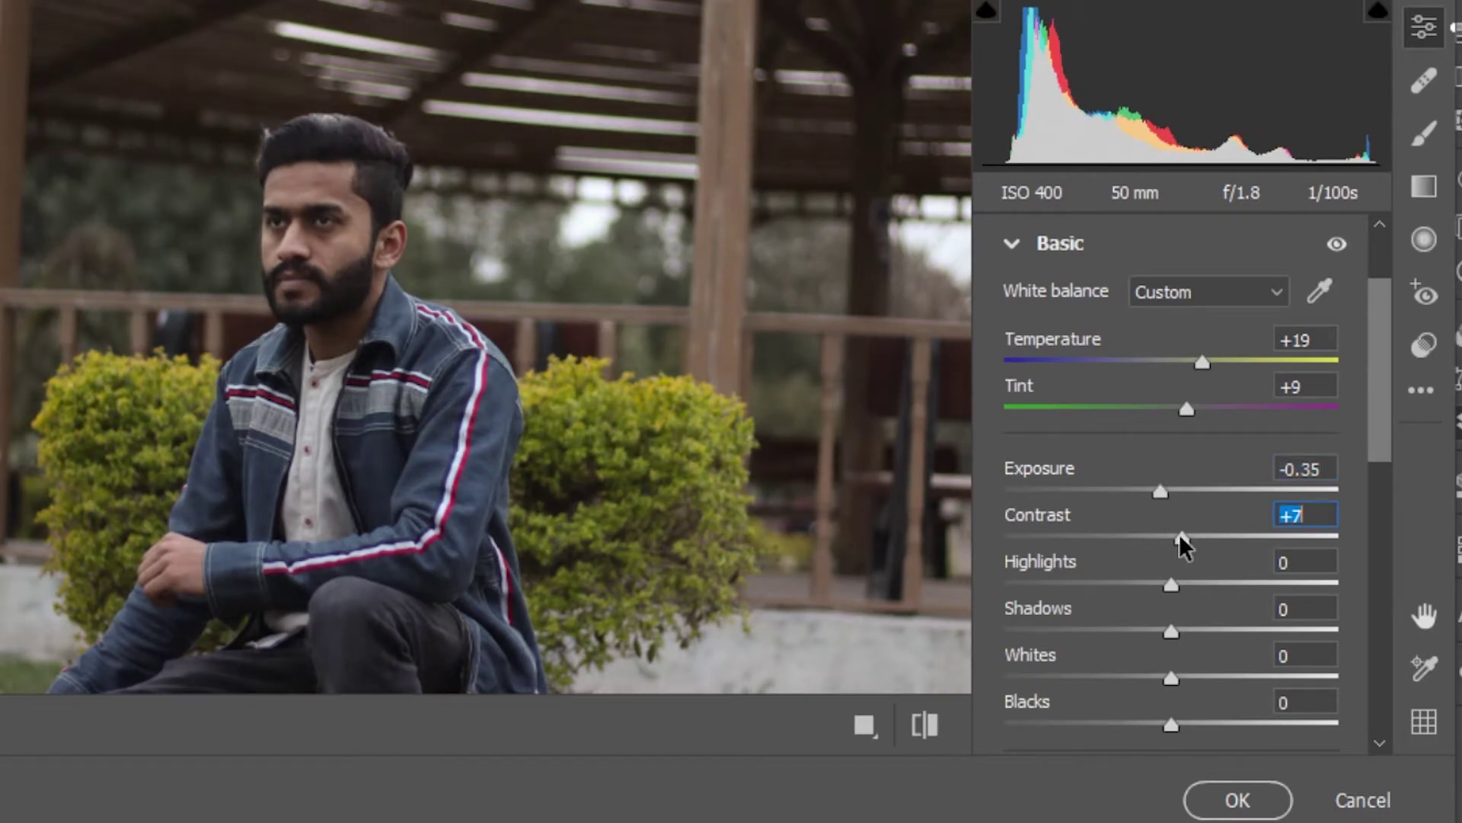
pyautogui.moveTo(1195, 602)
pyautogui.mouseDown()
pyautogui.moveTo(1305, 591)
pyautogui.moveTo(1104, 591)
pyautogui.moveTo(1182, 591)
pyautogui.mouseUp()
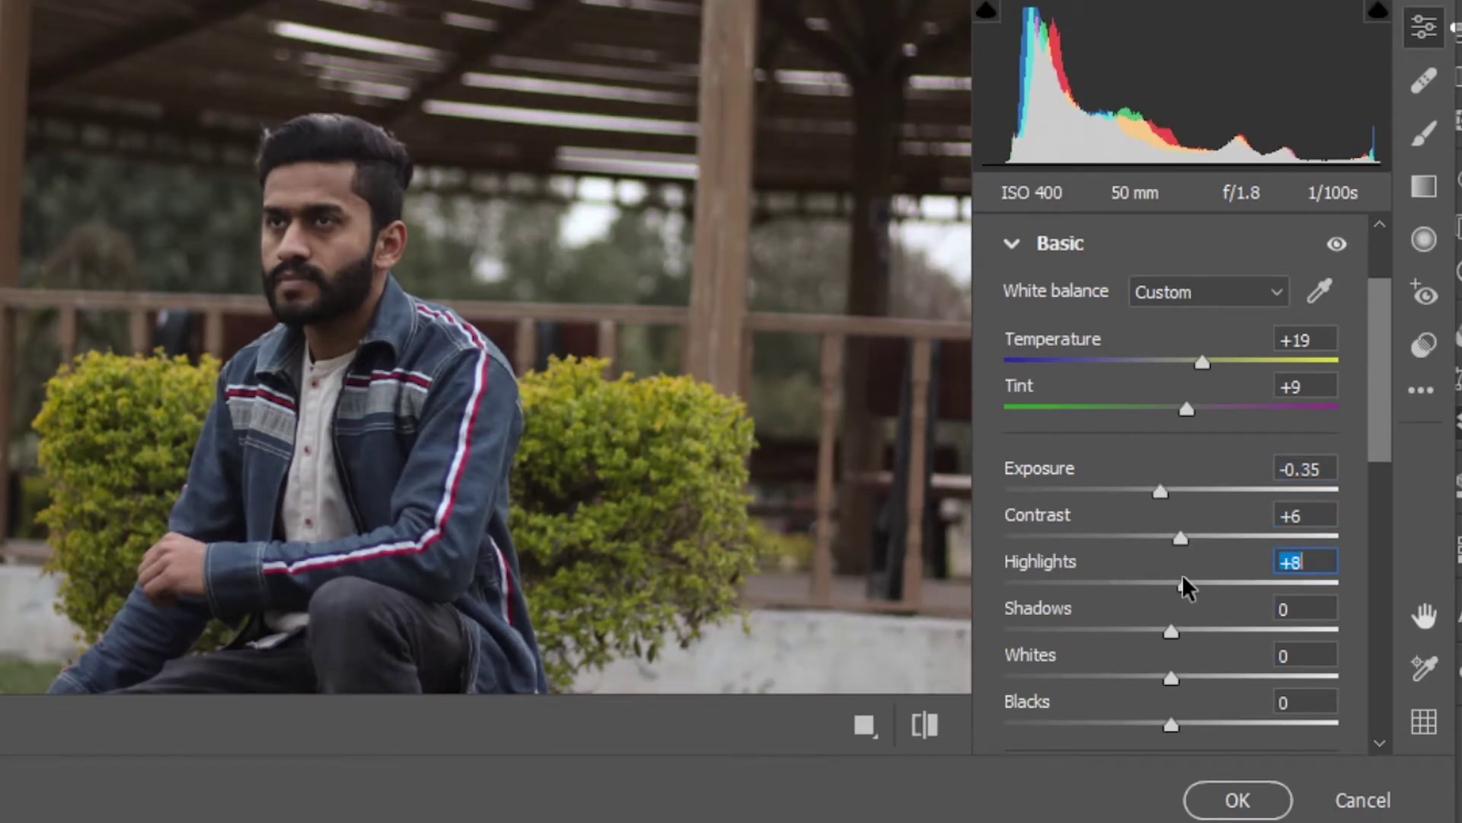
pyautogui.moveTo(708, 502)
pyautogui.mouseDown()
pyautogui.moveTo(806, 336)
pyautogui.moveTo(741, 434)
pyautogui.mouseUp()
pyautogui.moveTo(1185, 584)
pyautogui.mouseDown()
pyautogui.moveTo(1270, 592)
pyautogui.moveTo(1197, 586)
pyautogui.moveTo(1244, 630)
pyautogui.moveTo(1159, 630)
pyautogui.moveTo(1371, 630)
pyautogui.moveTo(1211, 634)
pyautogui.mouseUp()
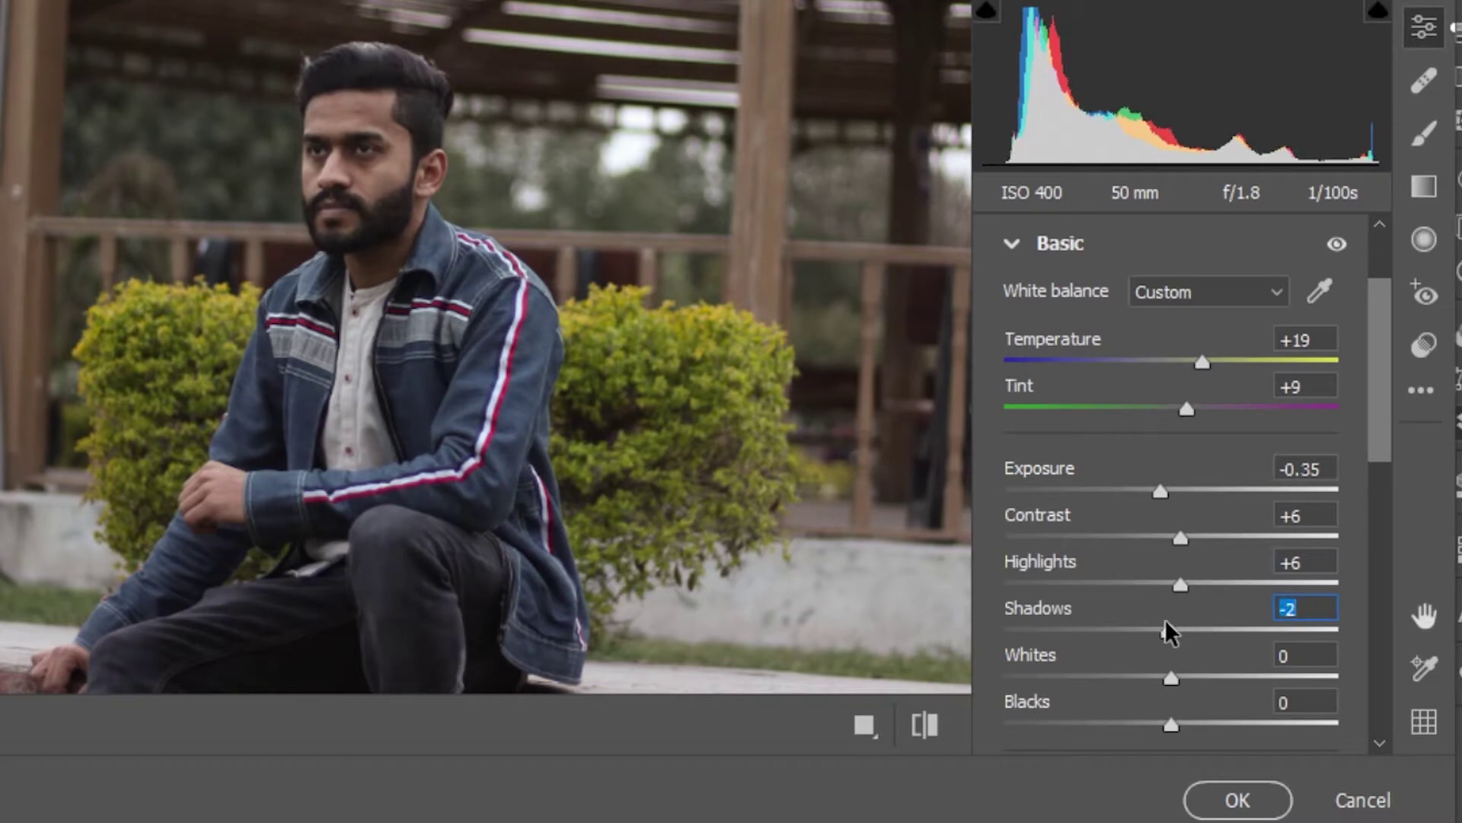
# Adjust Whites, darken Blacks to -4, and add a light Dehaze of +6.
pyautogui.scroll(-3, 1377, 461)
pyautogui.moveTo(1169, 525); pyautogui.dragTo(1180, 521)
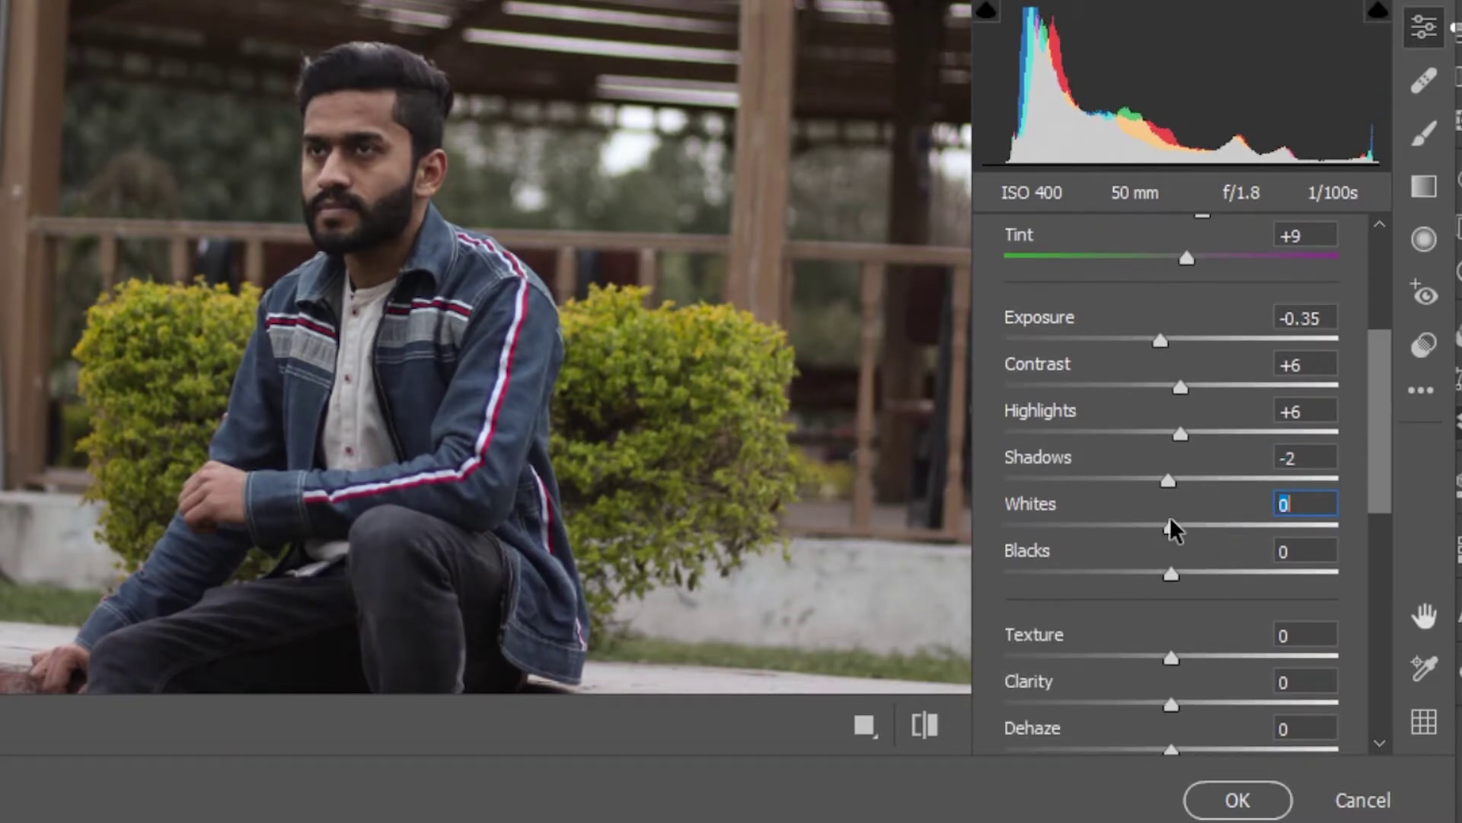
pyautogui.moveTo(1170, 577)
pyautogui.mouseDown()
pyautogui.moveTo(1159, 581)
pyautogui.moveTo(1201, 581)
pyautogui.moveTo(1168, 579)
pyautogui.mouseUp()
pyautogui.scroll(-5, 1379, 515)
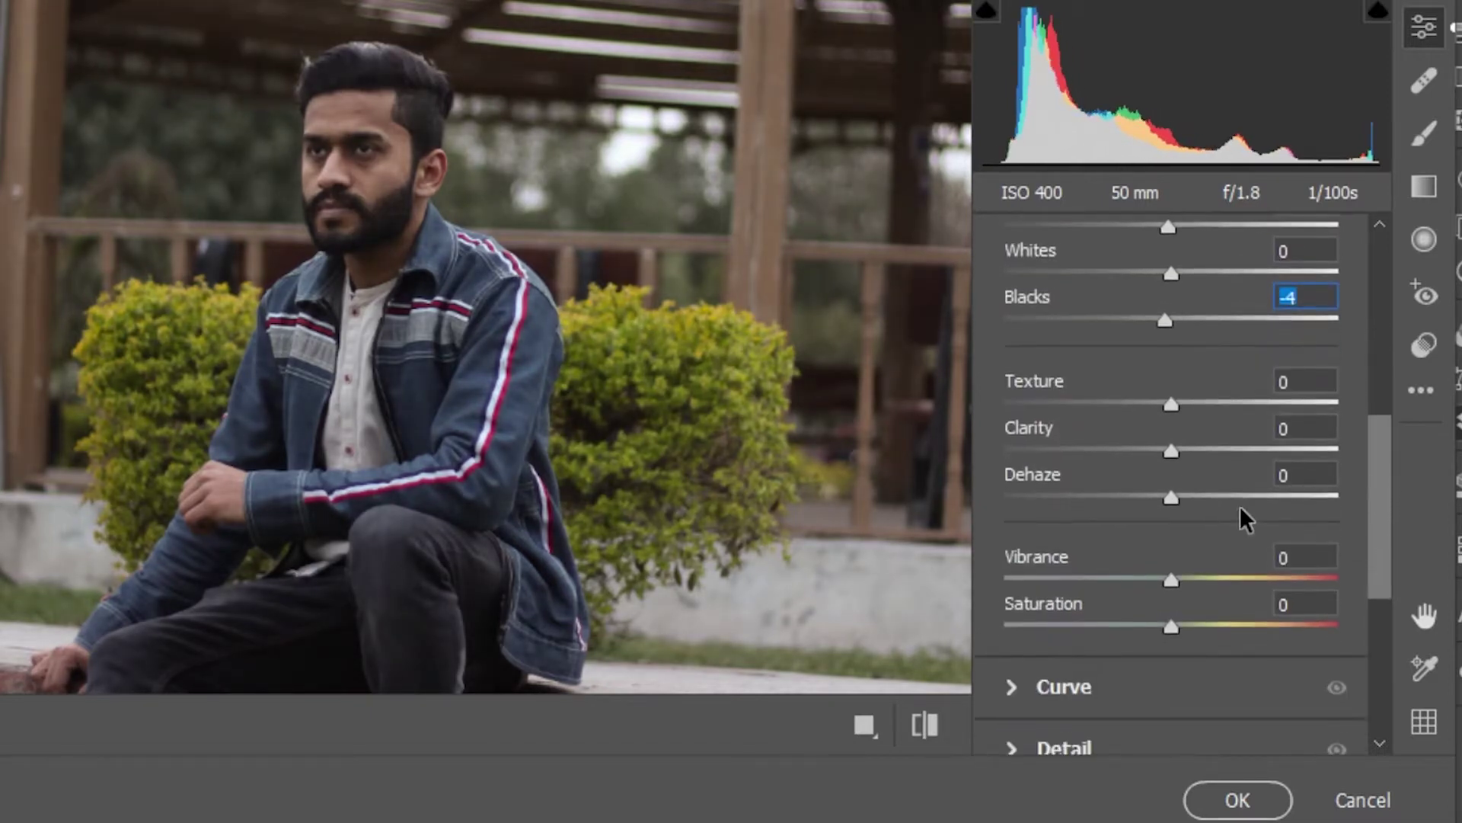
pyautogui.moveTo(1234, 502)
pyautogui.mouseDown()
pyautogui.moveTo(1100, 503)
pyautogui.moveTo(1198, 506)
pyautogui.moveTo(1178, 512)
pyautogui.mouseUp()
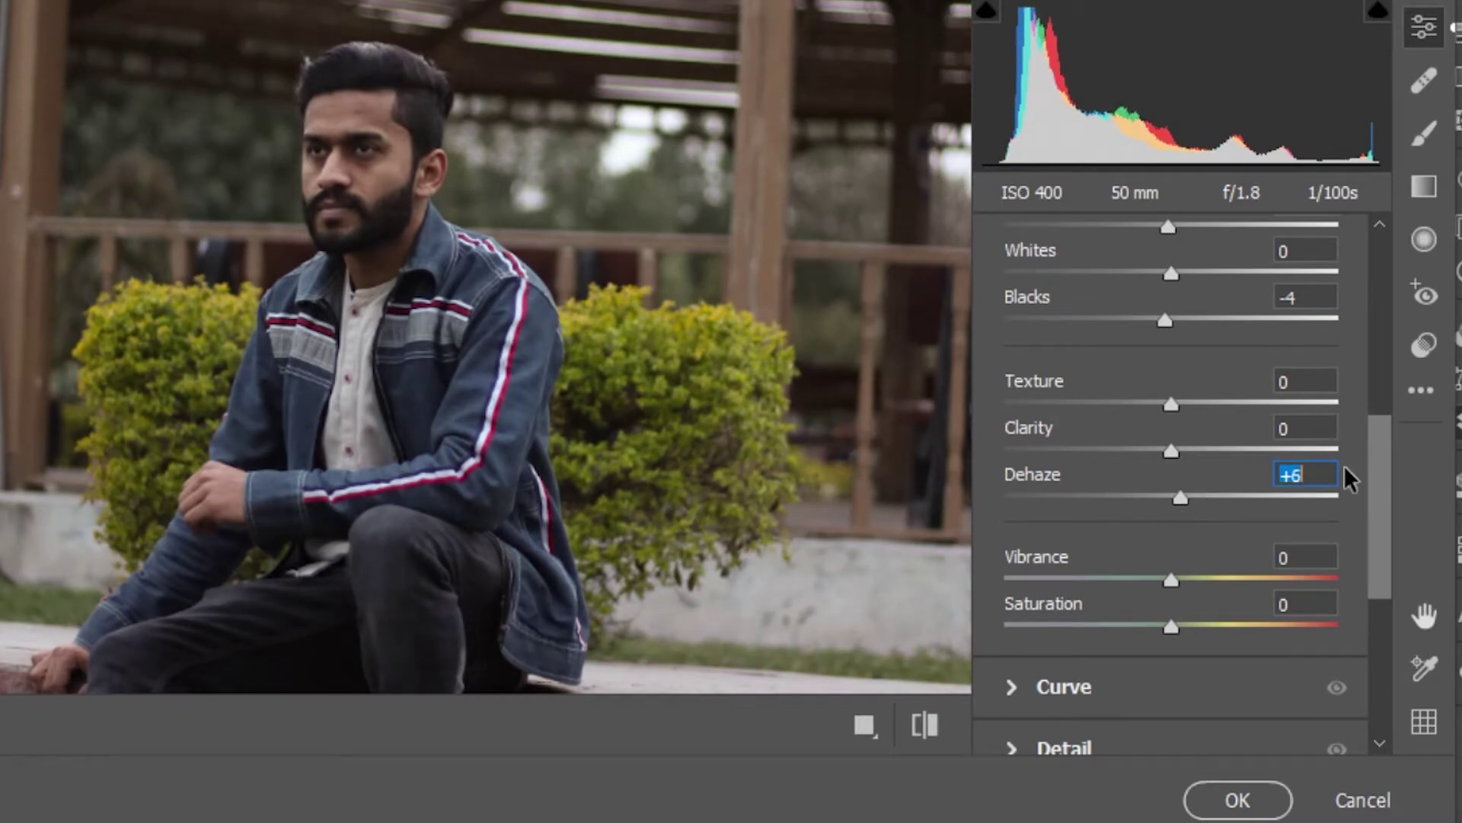
pyautogui.scroll(-5, 1383, 525)
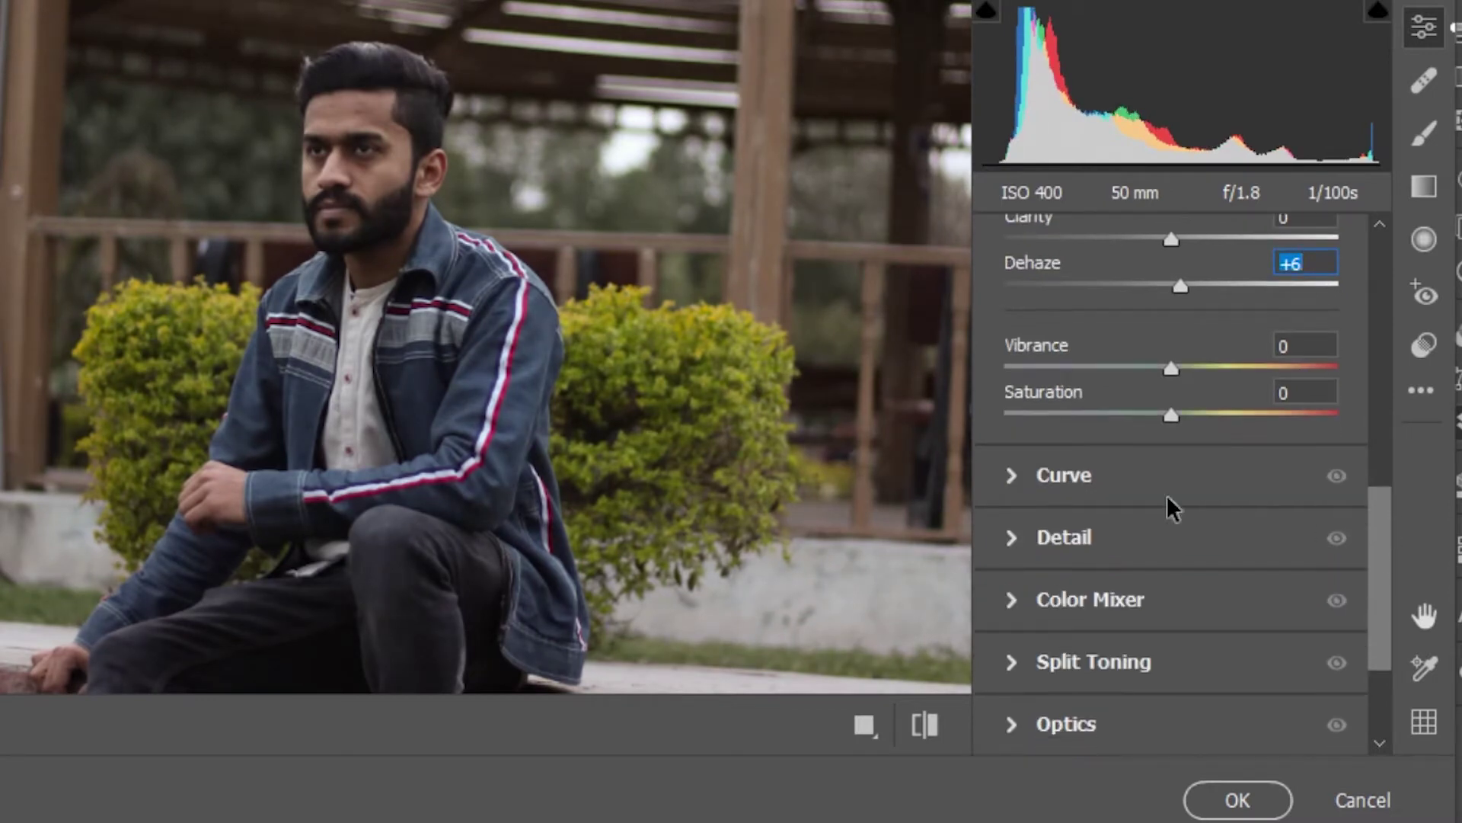
# Lift the parametric tone curve to Lights +15 and Shadows +23, and expand the Detail panel.
pyautogui.click(1013, 475)
pyautogui.moveTo(1249, 487)
pyautogui.mouseDown()
pyautogui.moveTo(1244, 433)
pyautogui.moveTo(1214, 473)
pyautogui.mouseUp()
pyautogui.moveTo(1132, 432); pyautogui.dragTo(1110, 500)
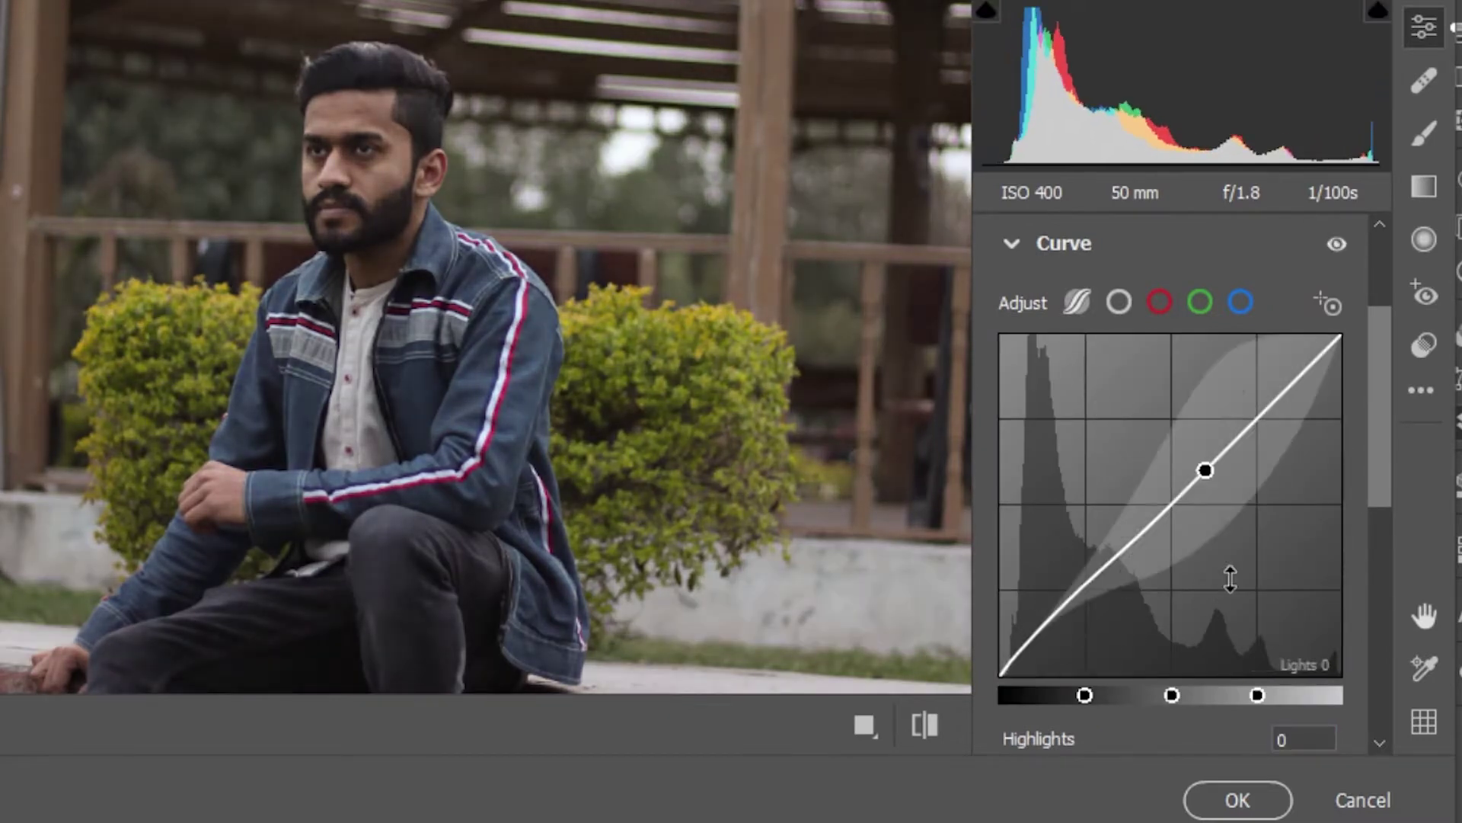
pyautogui.moveTo(1231, 578)
pyautogui.mouseDown()
pyautogui.moveTo(1240, 425)
pyautogui.moveTo(1221, 434)
pyautogui.mouseUp()
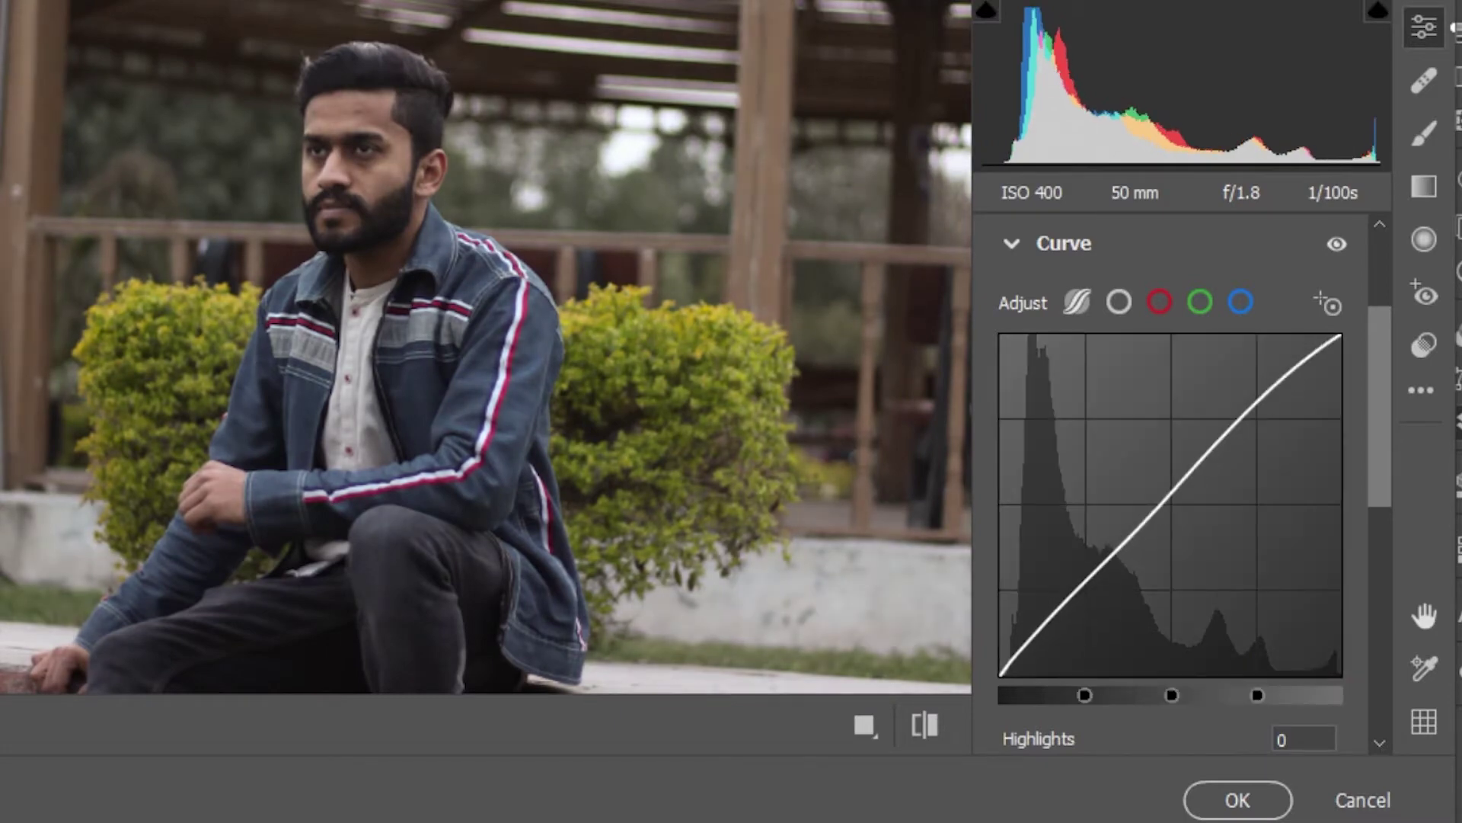
pyautogui.moveTo(1379, 433); pyautogui.dragTo(1378, 591)
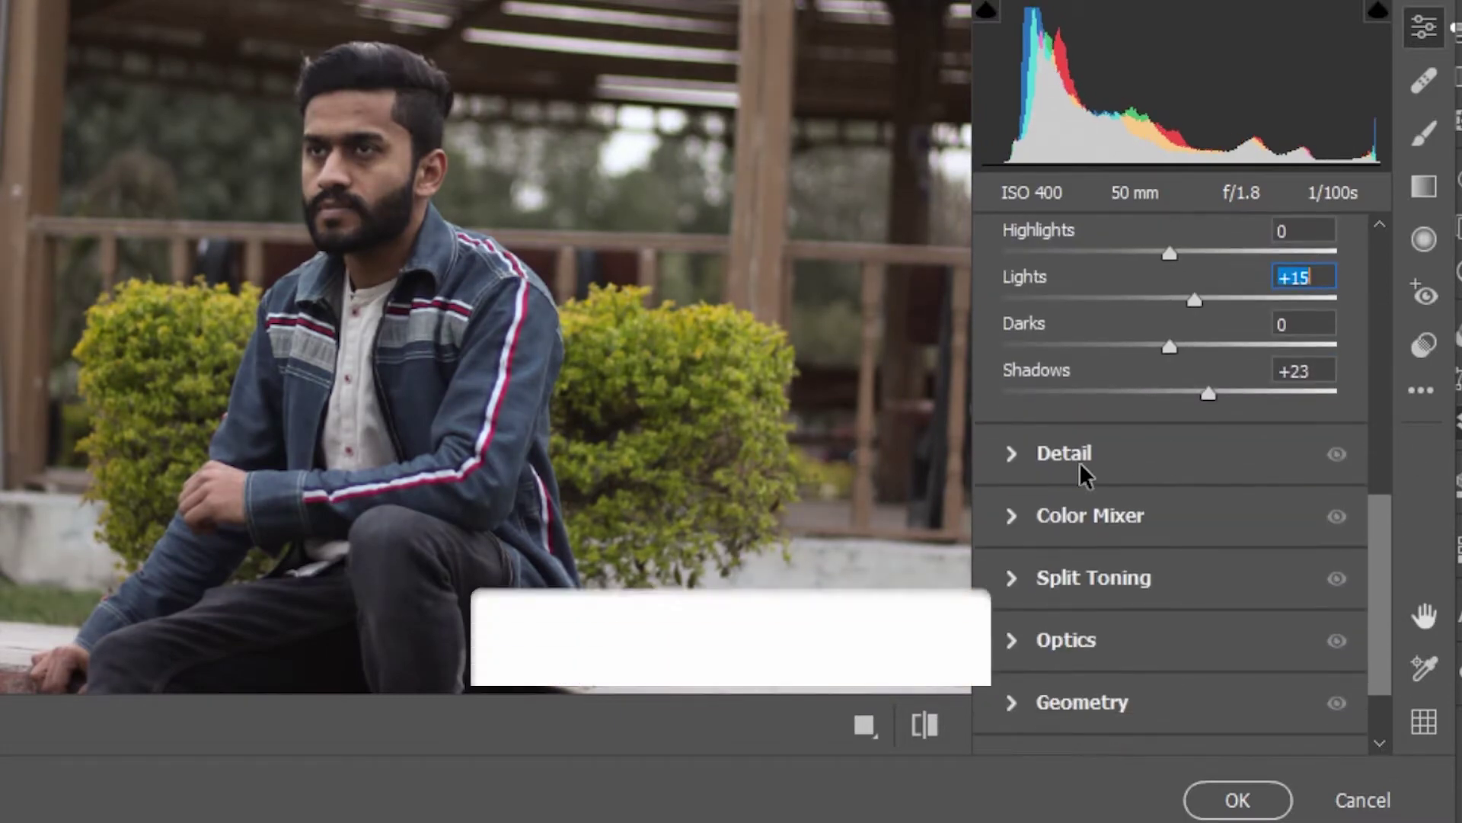
pyautogui.click(1082, 472)
pyautogui.moveTo(1378, 470); pyautogui.dragTo(1386, 560)
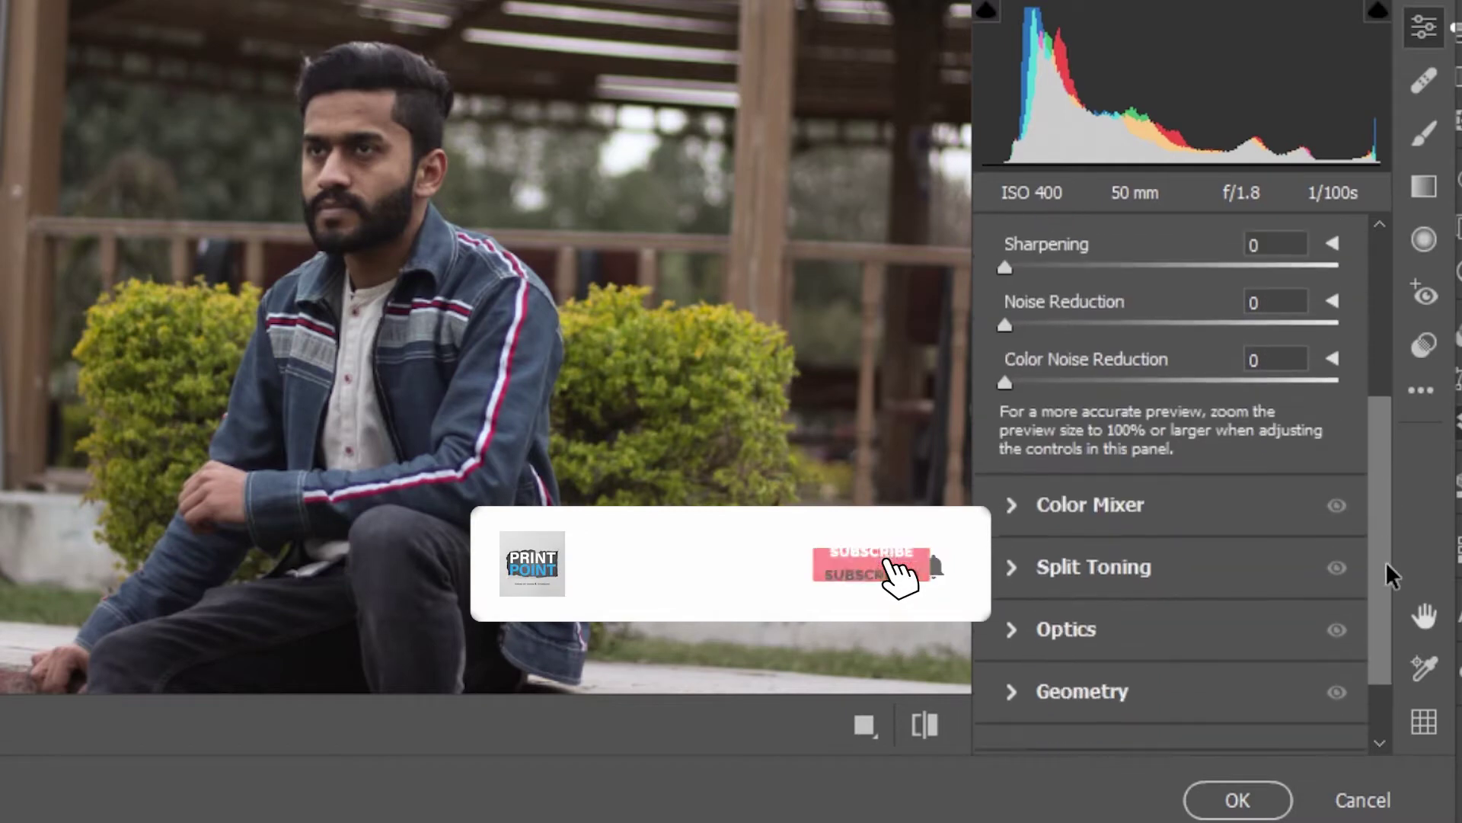
# Set HSL hues to Oranges -9, Yellows -11, Greens -11, Aquas -15, Blues -56, Purples +86.
pyautogui.click(1006, 495)
pyautogui.click(1295, 394)
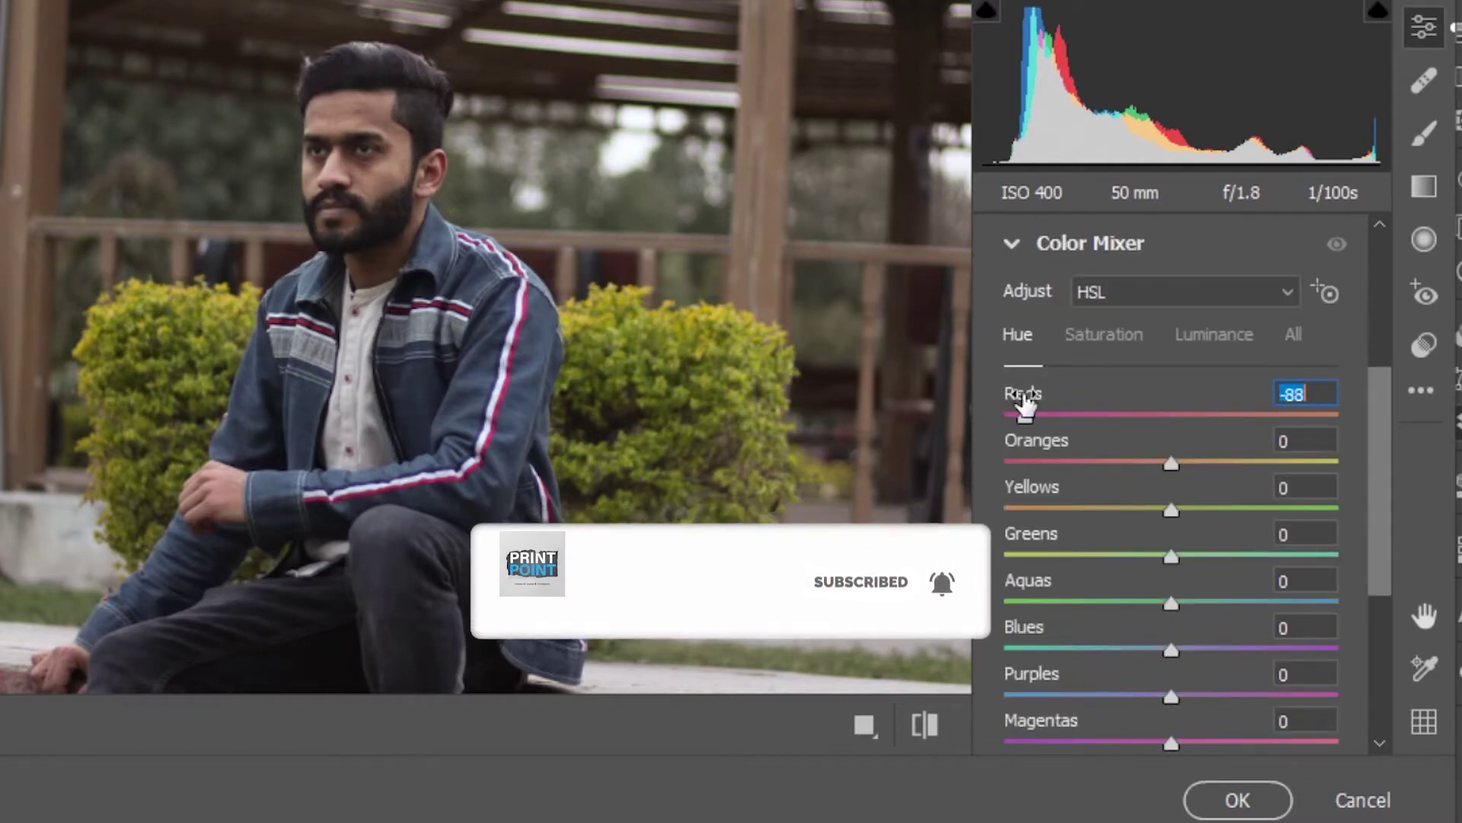
pyautogui.moveTo(1170, 463)
pyautogui.mouseDown()
pyautogui.moveTo(1104, 467)
pyautogui.moveTo(1195, 489)
pyautogui.moveTo(1152, 484)
pyautogui.mouseUp()
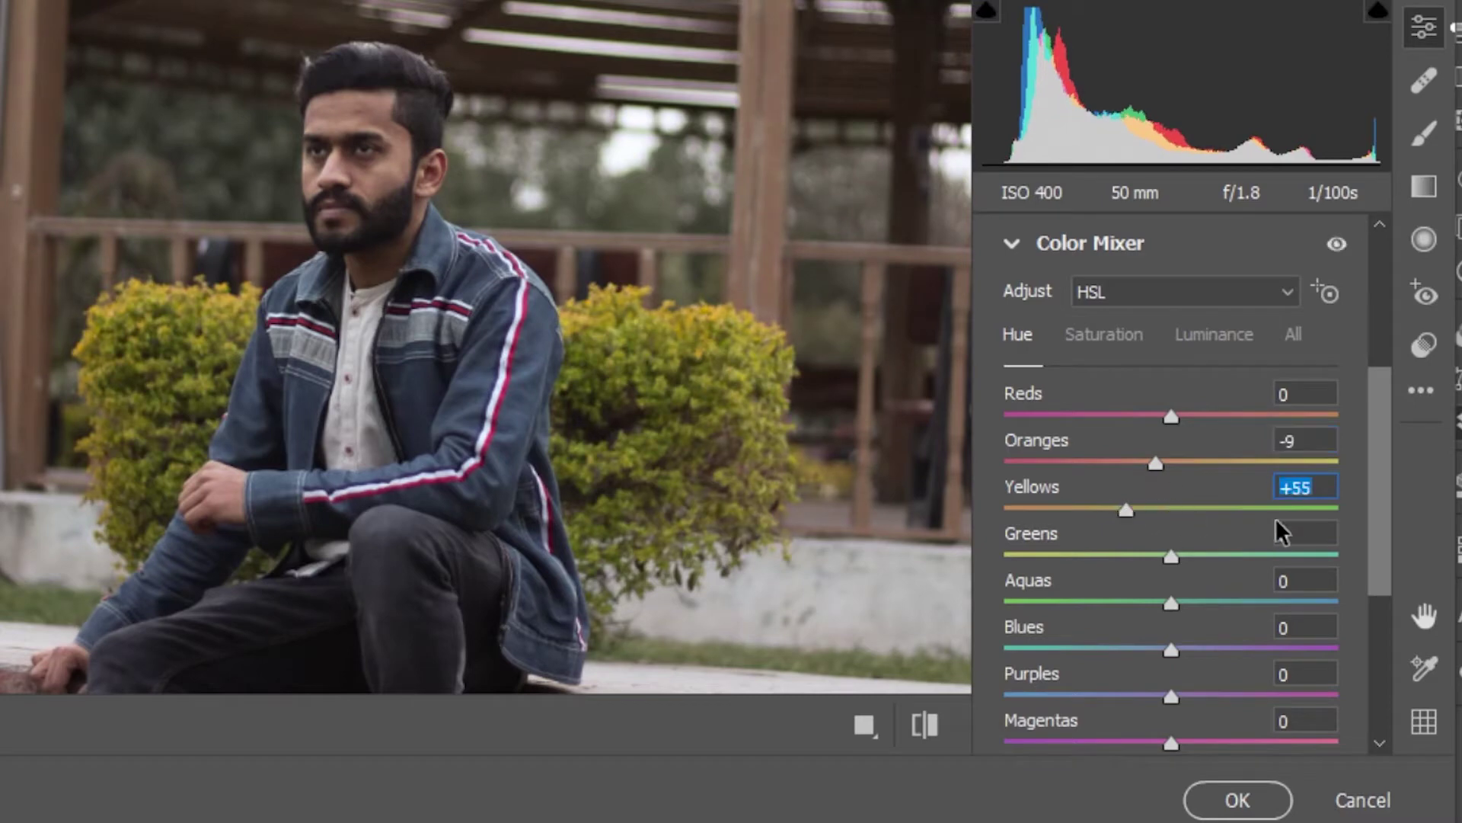
pyautogui.moveTo(1280, 531)
pyautogui.mouseDown()
pyautogui.moveTo(1090, 512)
pyautogui.moveTo(1319, 548)
pyautogui.moveTo(1142, 518)
pyautogui.moveTo(967, 523)
pyautogui.moveTo(1119, 542)
pyautogui.mouseUp()
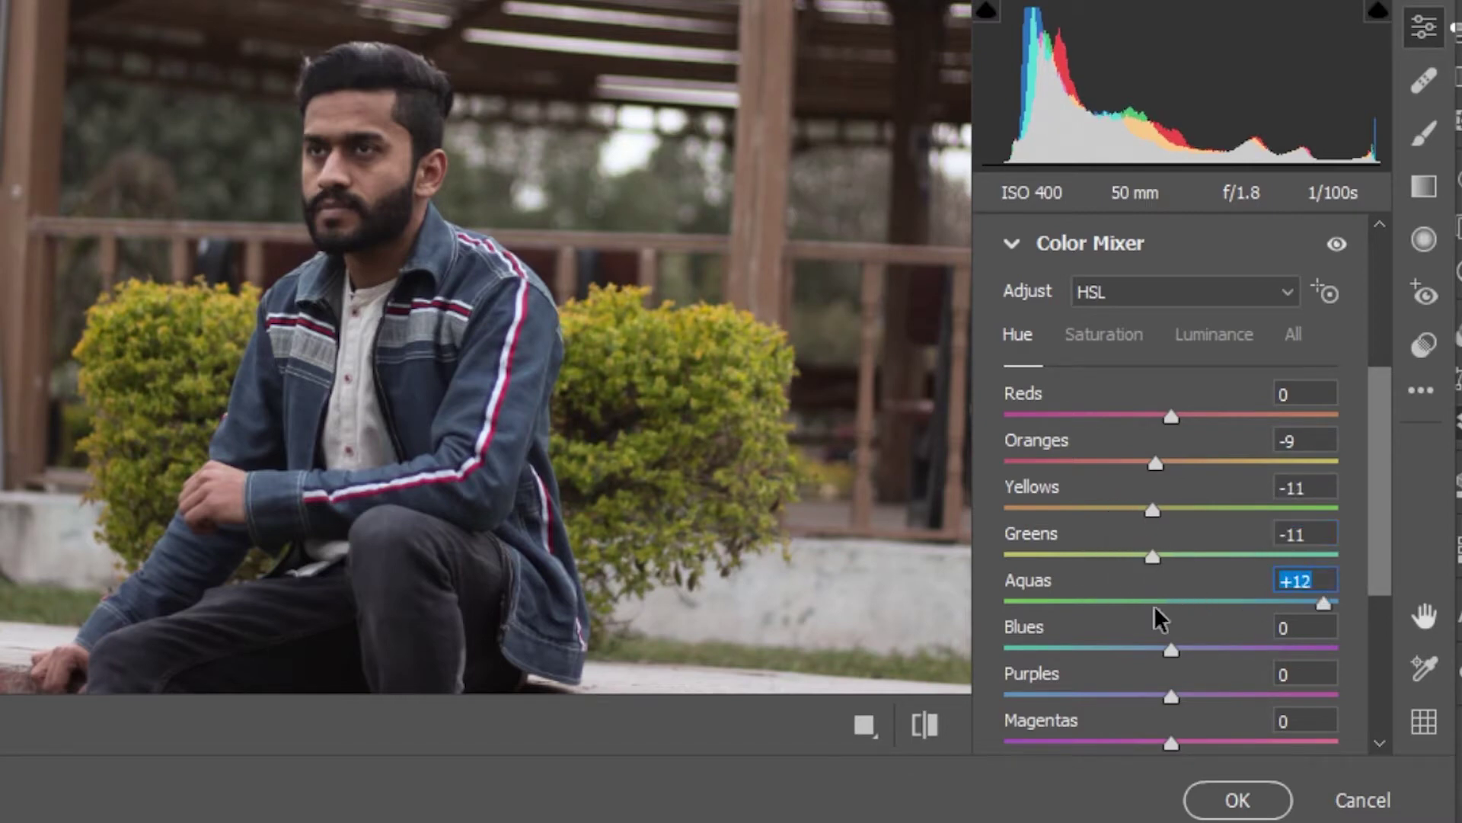
pyautogui.moveTo(1177, 657)
pyautogui.mouseDown()
pyautogui.moveTo(1051, 650)
pyautogui.moveTo(1165, 686)
pyautogui.moveTo(1005, 655)
pyautogui.mouseUp()
pyautogui.moveTo(1097, 655); pyautogui.dragTo(1350, 674)
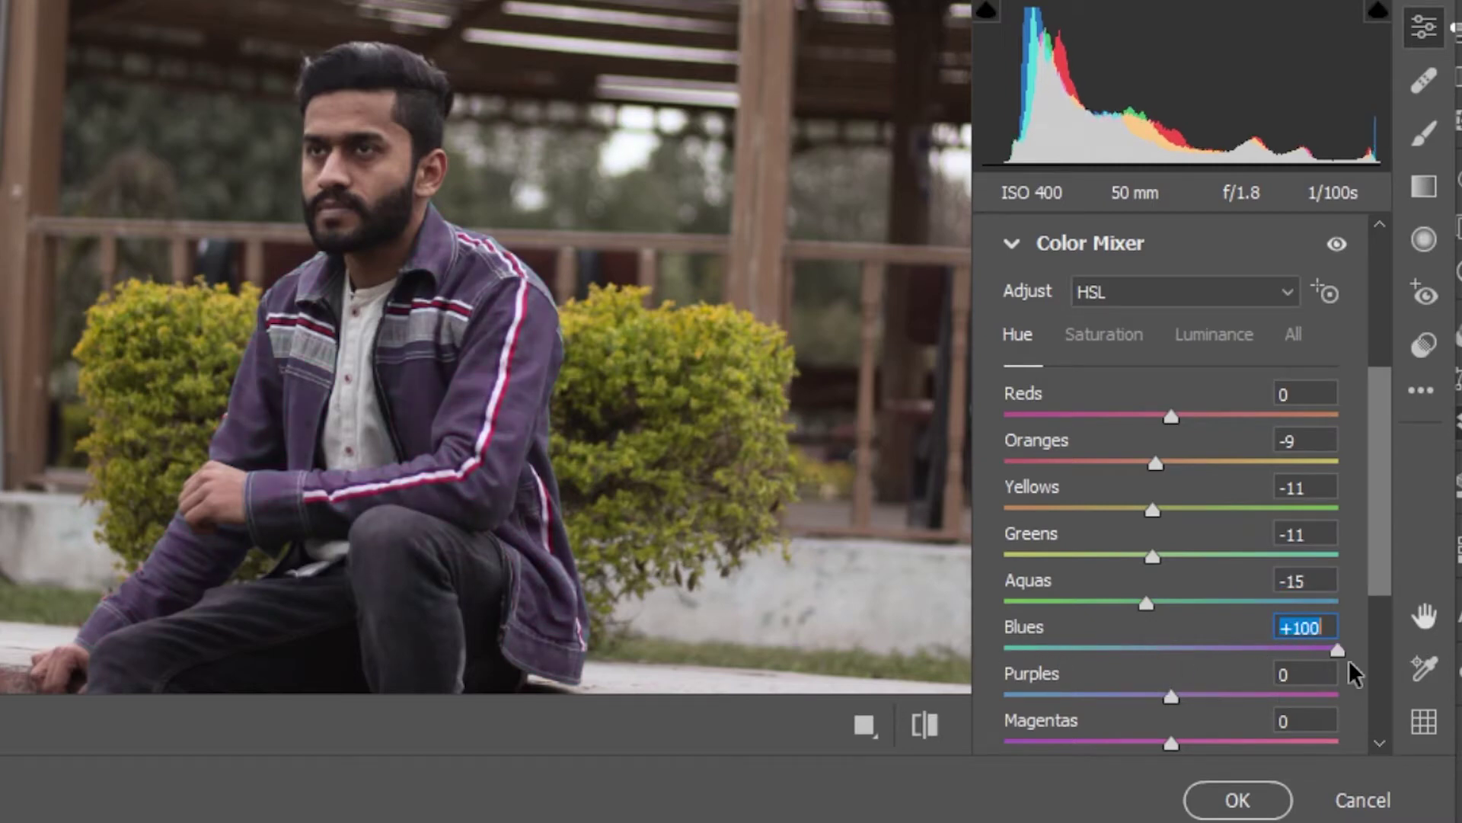
pyautogui.moveTo(1045, 674); pyautogui.dragTo(1070, 672)
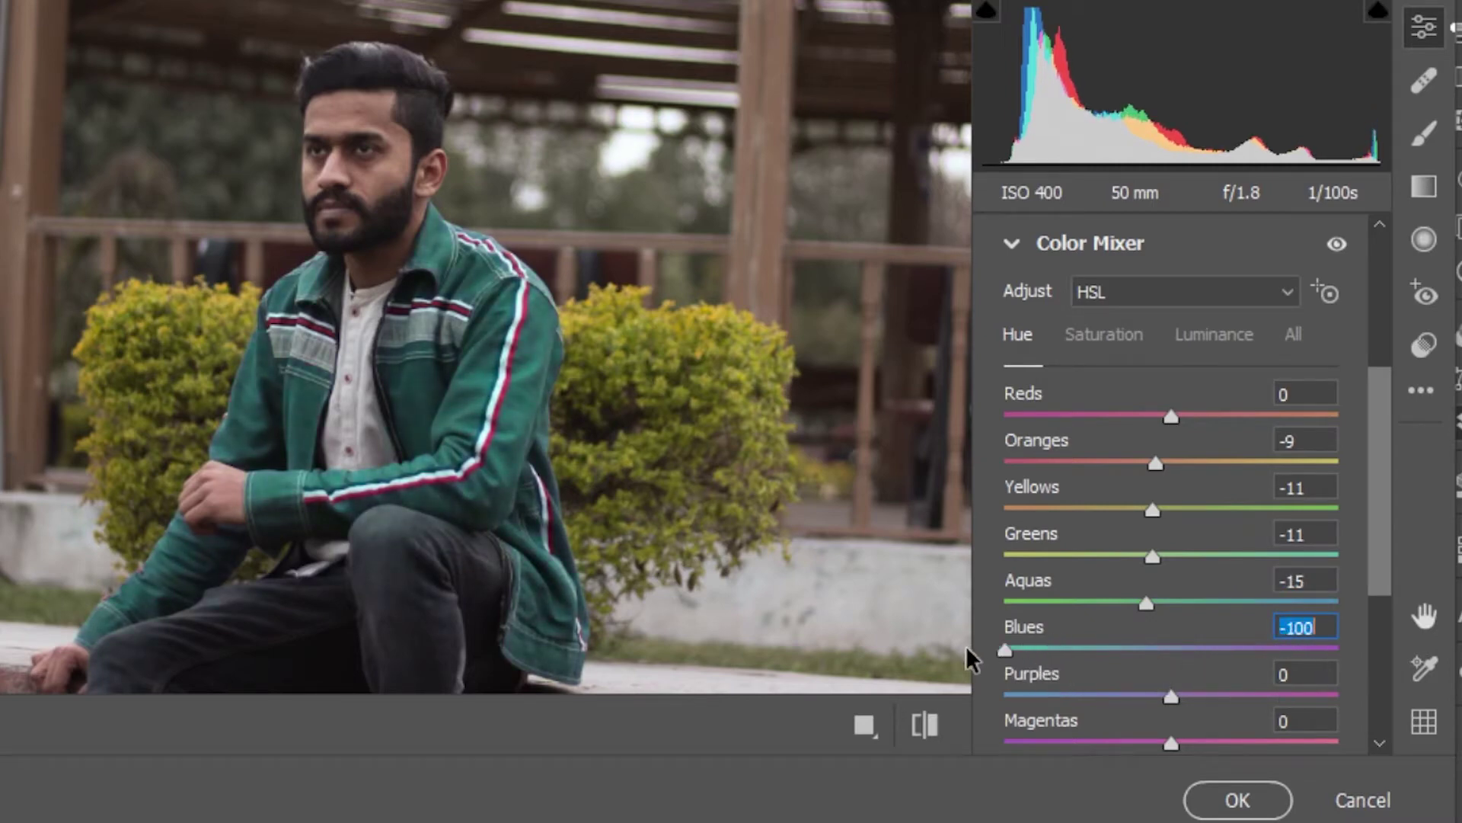
pyautogui.moveTo(1380, 541); pyautogui.dragTo(1380, 598)
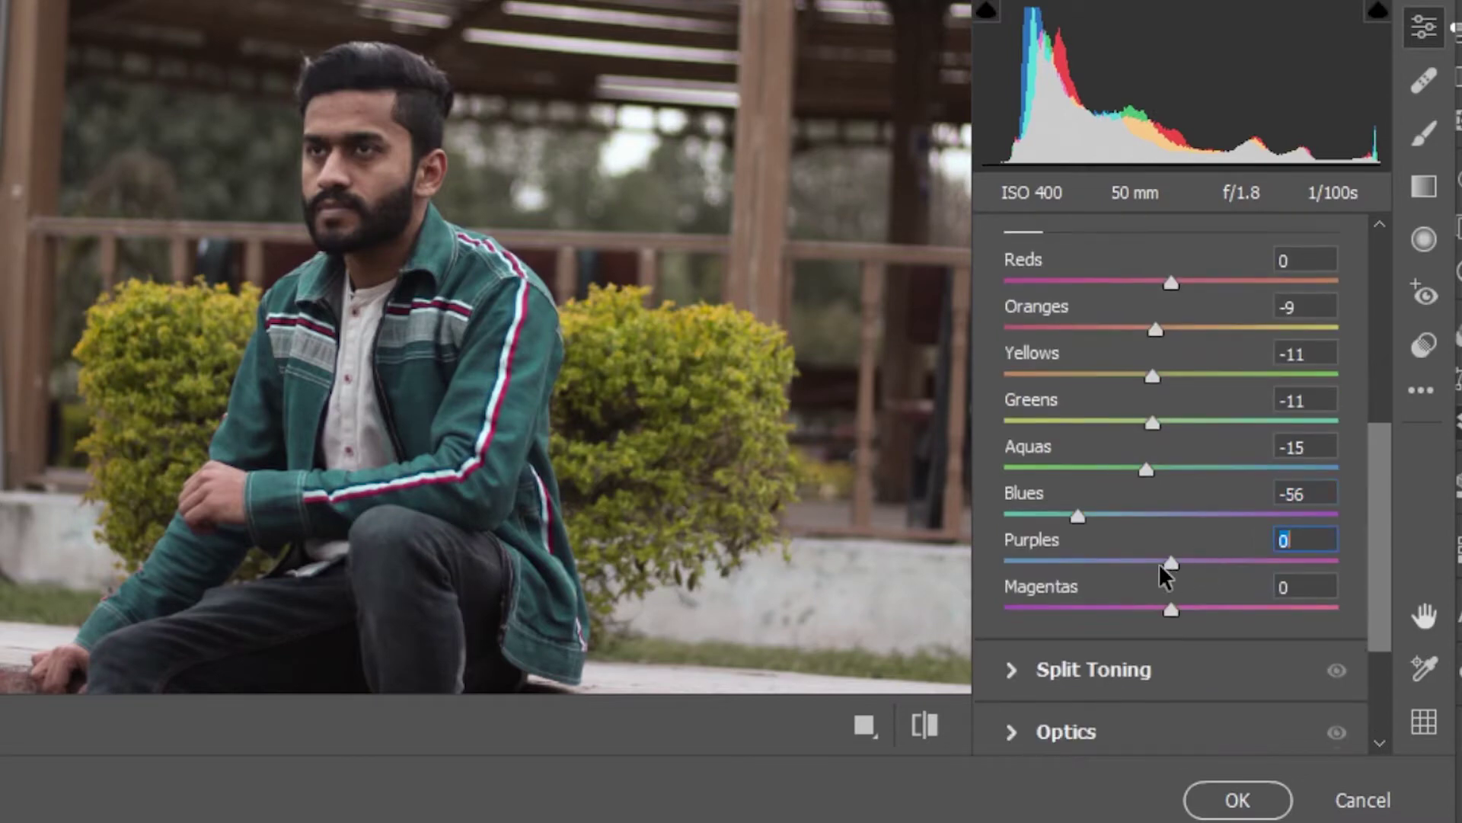
pyautogui.scroll(-1, 1382, 591)
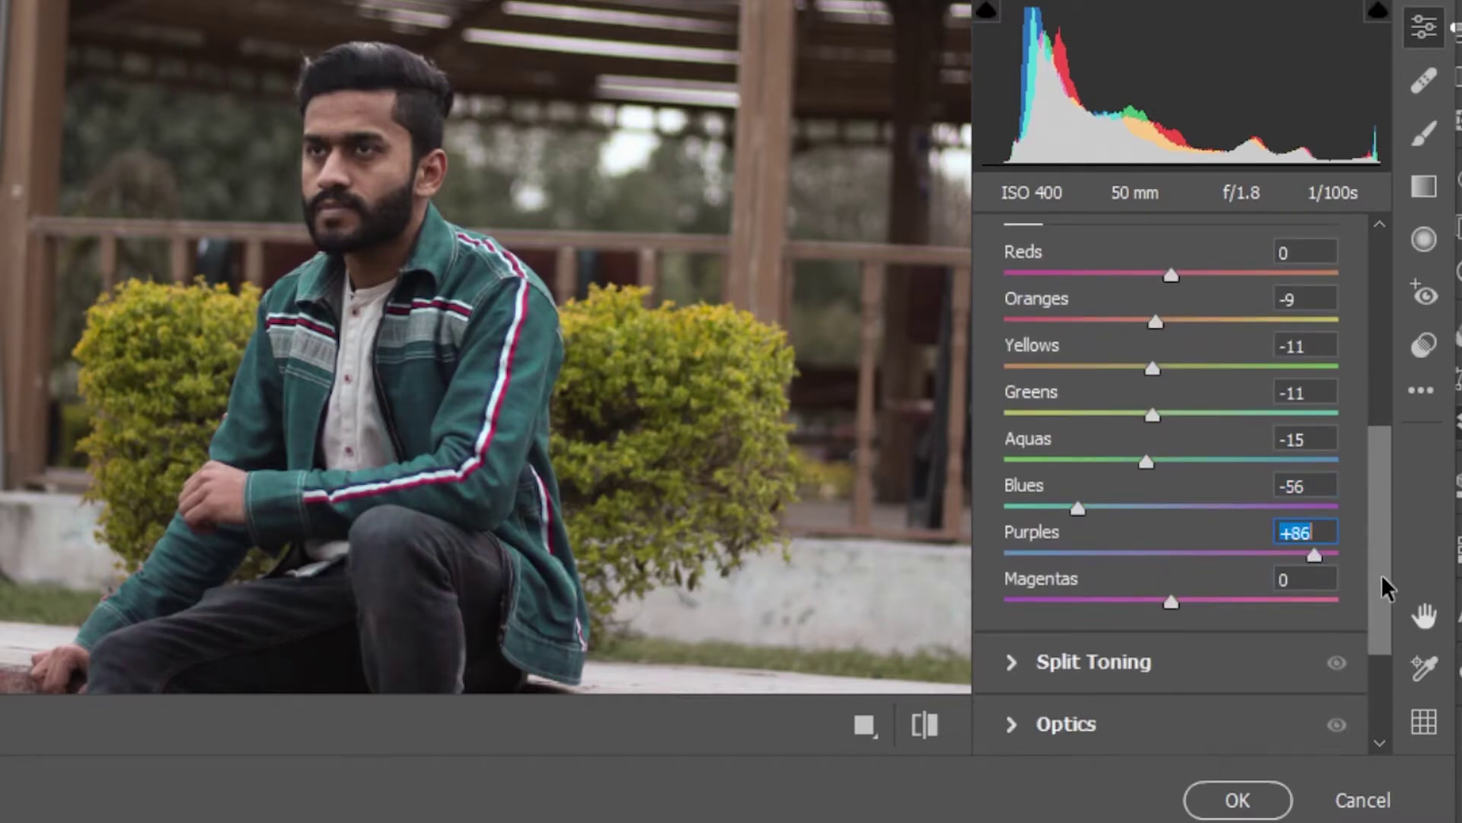
pyautogui.scroll(-2, 1383, 591)
pyautogui.scroll(-1, 1020, 566)
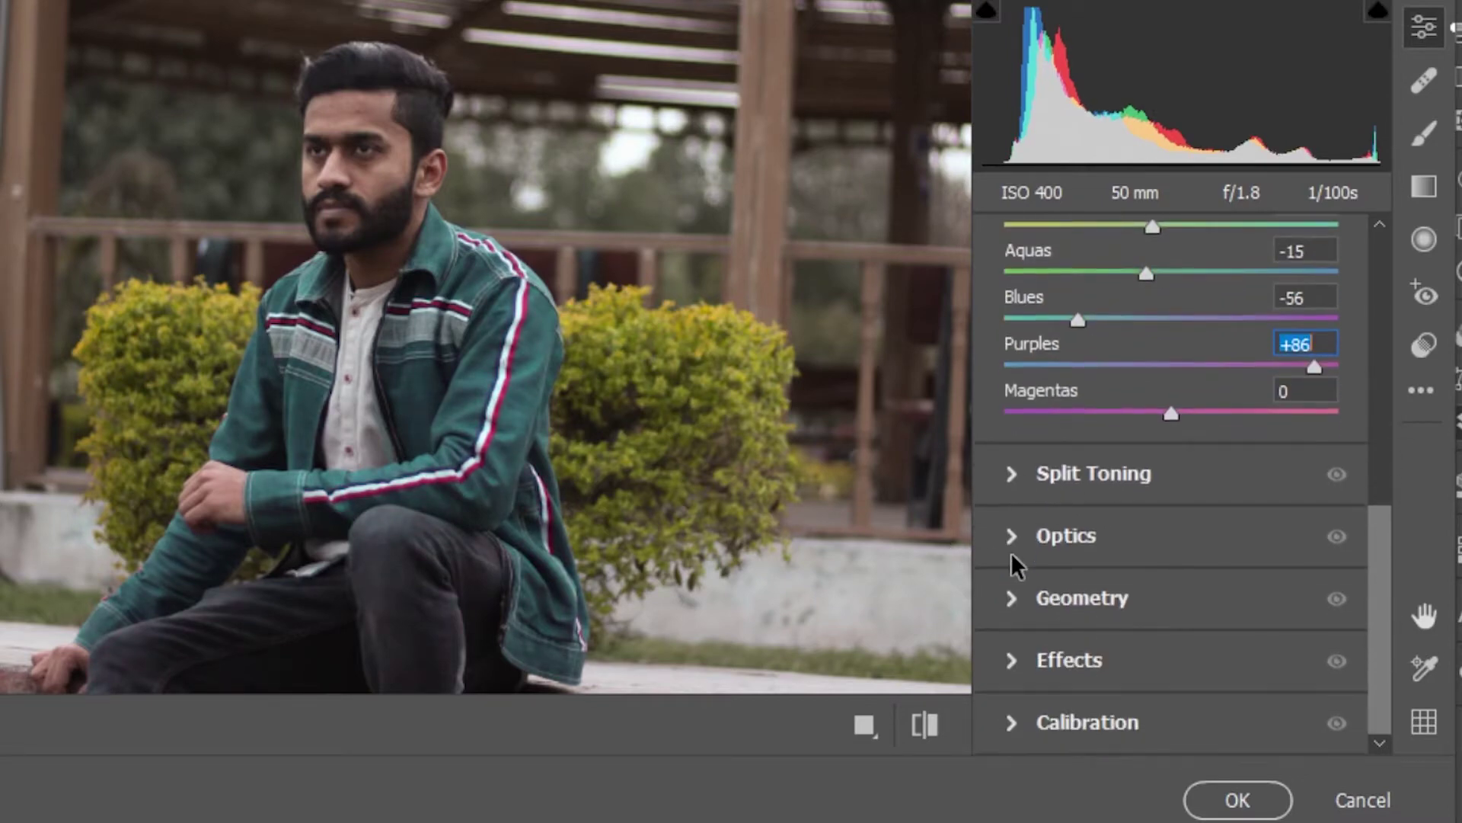
# Apply the Camera Raw edits to the photo and zoom in on the man's forehead.
pyautogui.click(1250, 801)
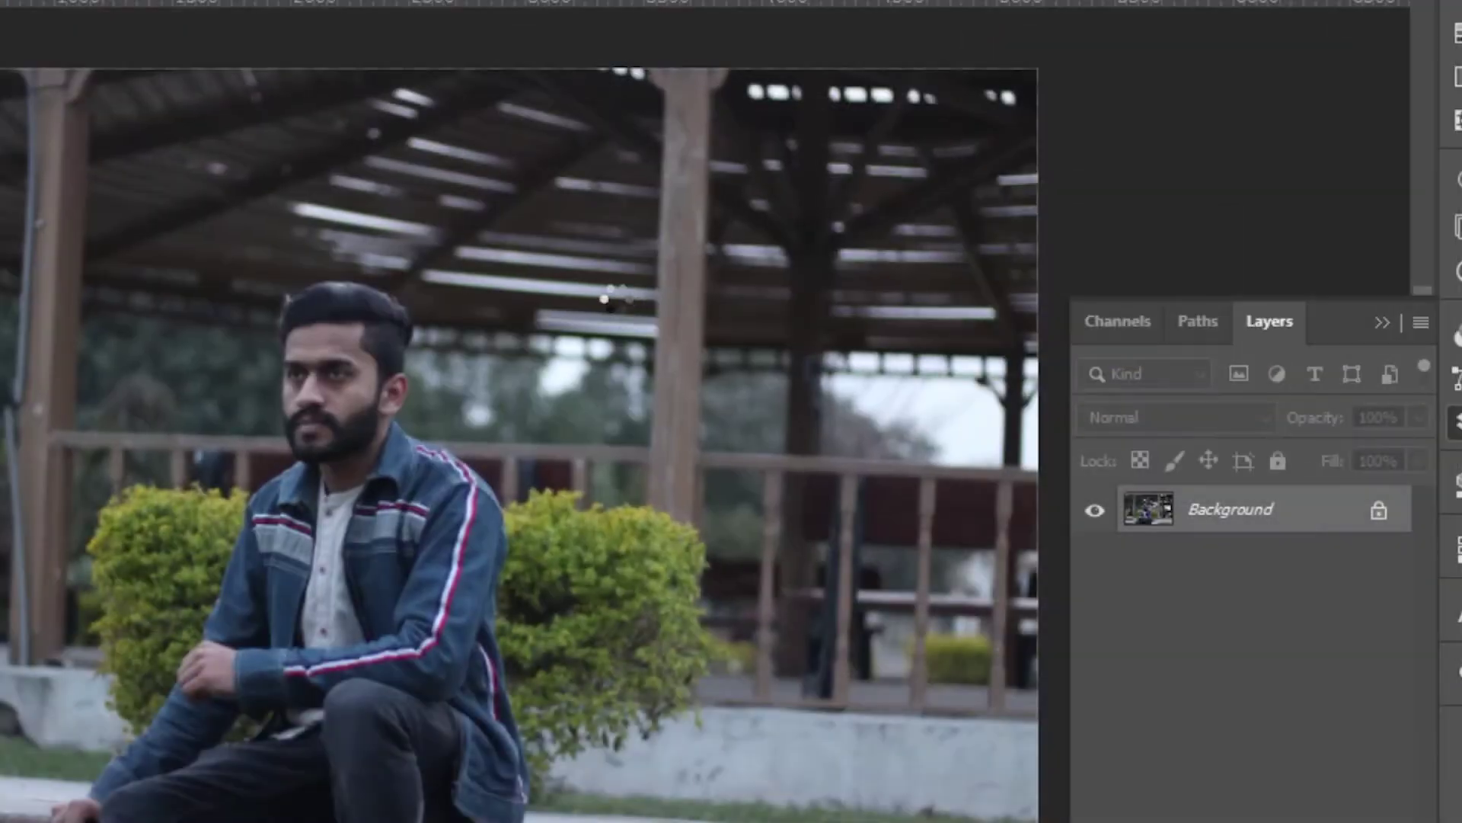
pyautogui.scroll(2, 697, 383)
pyautogui.scroll(2, 698, 383)
pyautogui.scroll(-3, 698, 383)
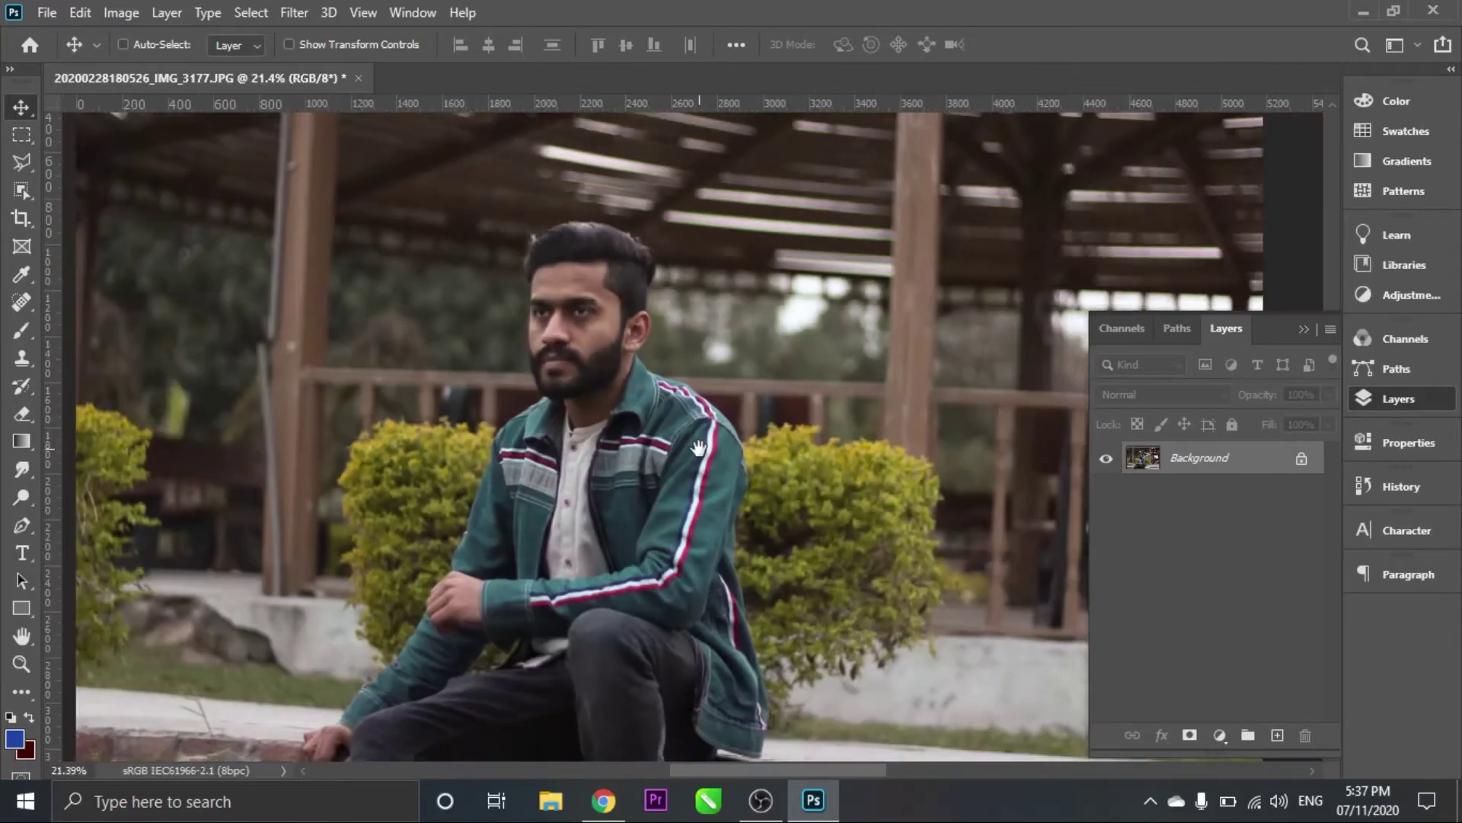
pyautogui.scroll(1, 698, 383)
pyautogui.scroll(3, 607, 290)
pyautogui.scroll(1, 635, 387)
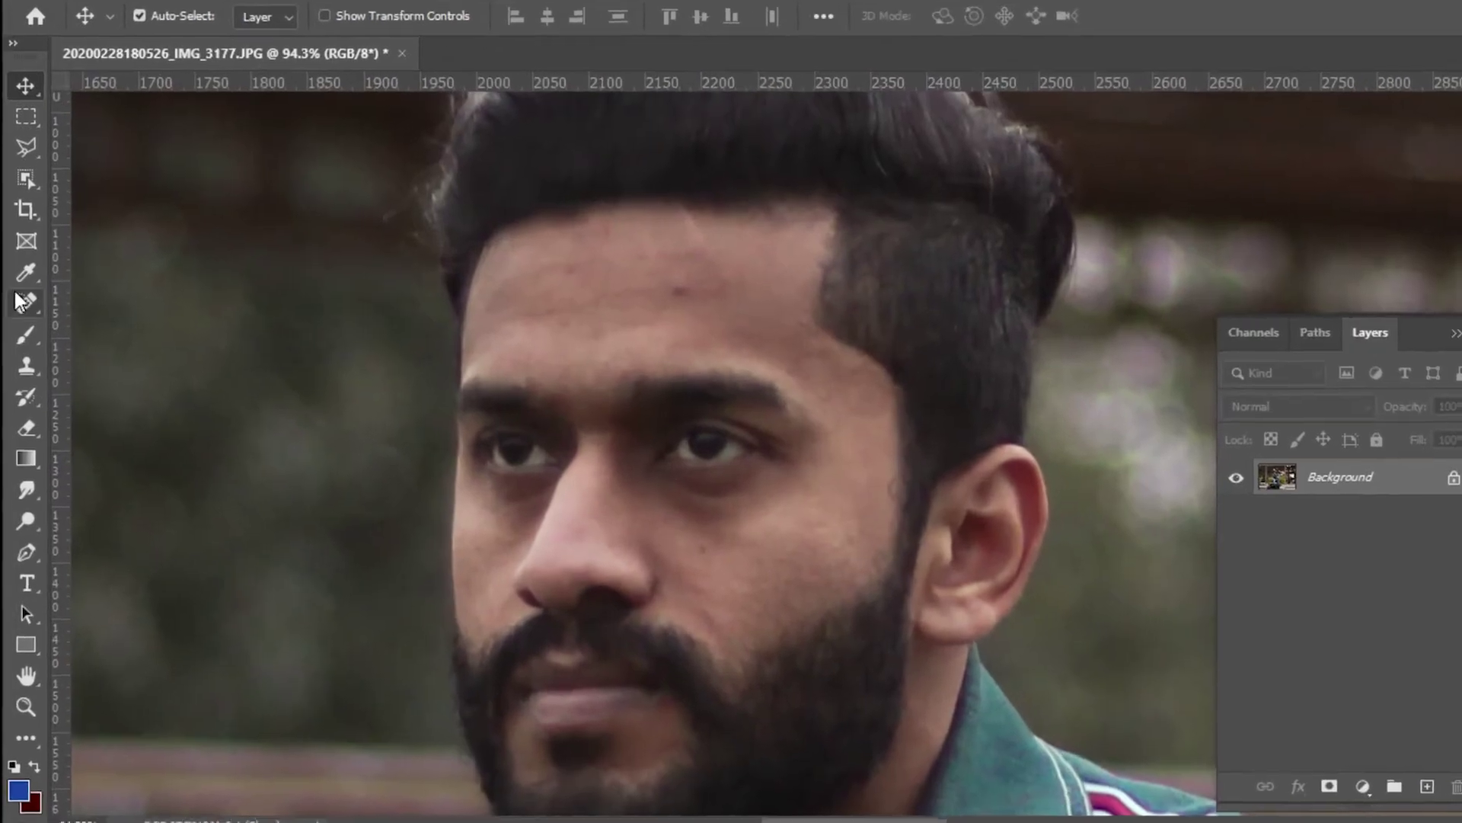
# Heal the blemishes across the forehead with the Spot Healing Brush.
pyautogui.press('j')
pyautogui.scroll(1, 716, 304)
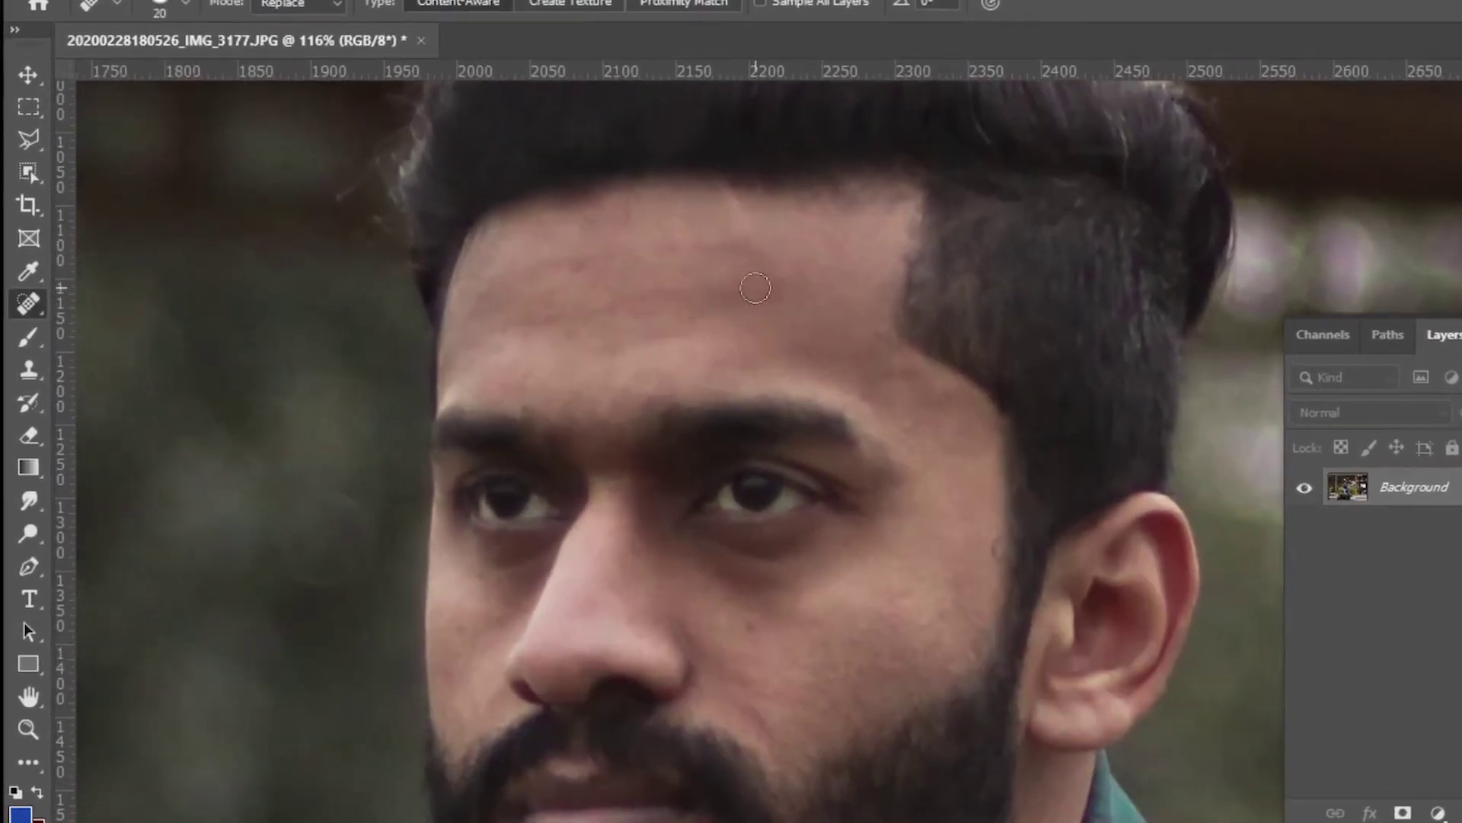
pyautogui.moveTo(755, 288); pyautogui.dragTo(480, 323)
pyautogui.moveTo(777, 252); pyautogui.dragTo(472, 263)
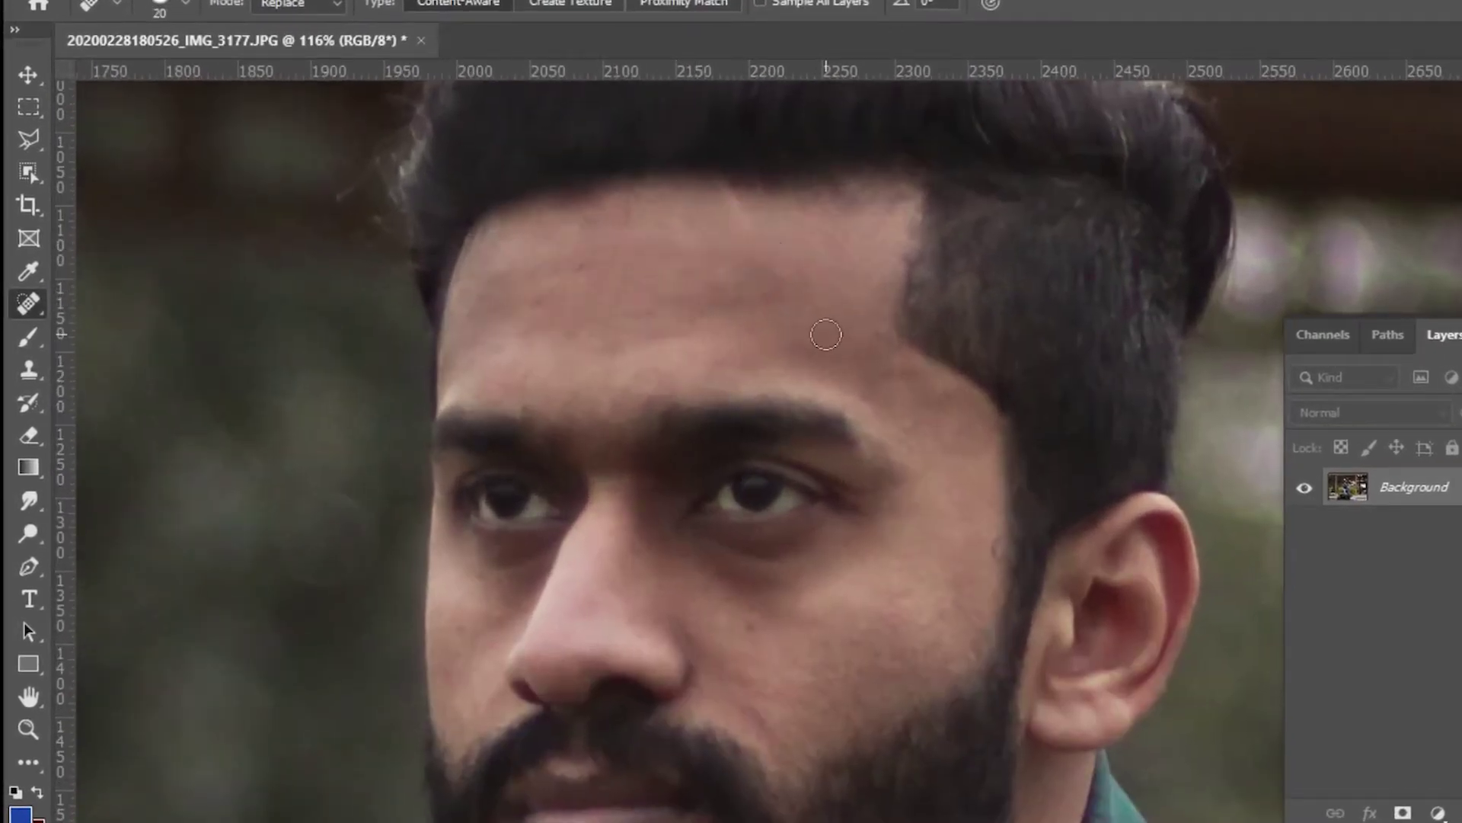
pyautogui.moveTo(558, 326); pyautogui.dragTo(549, 311)
pyautogui.scroll(2, 742, 280)
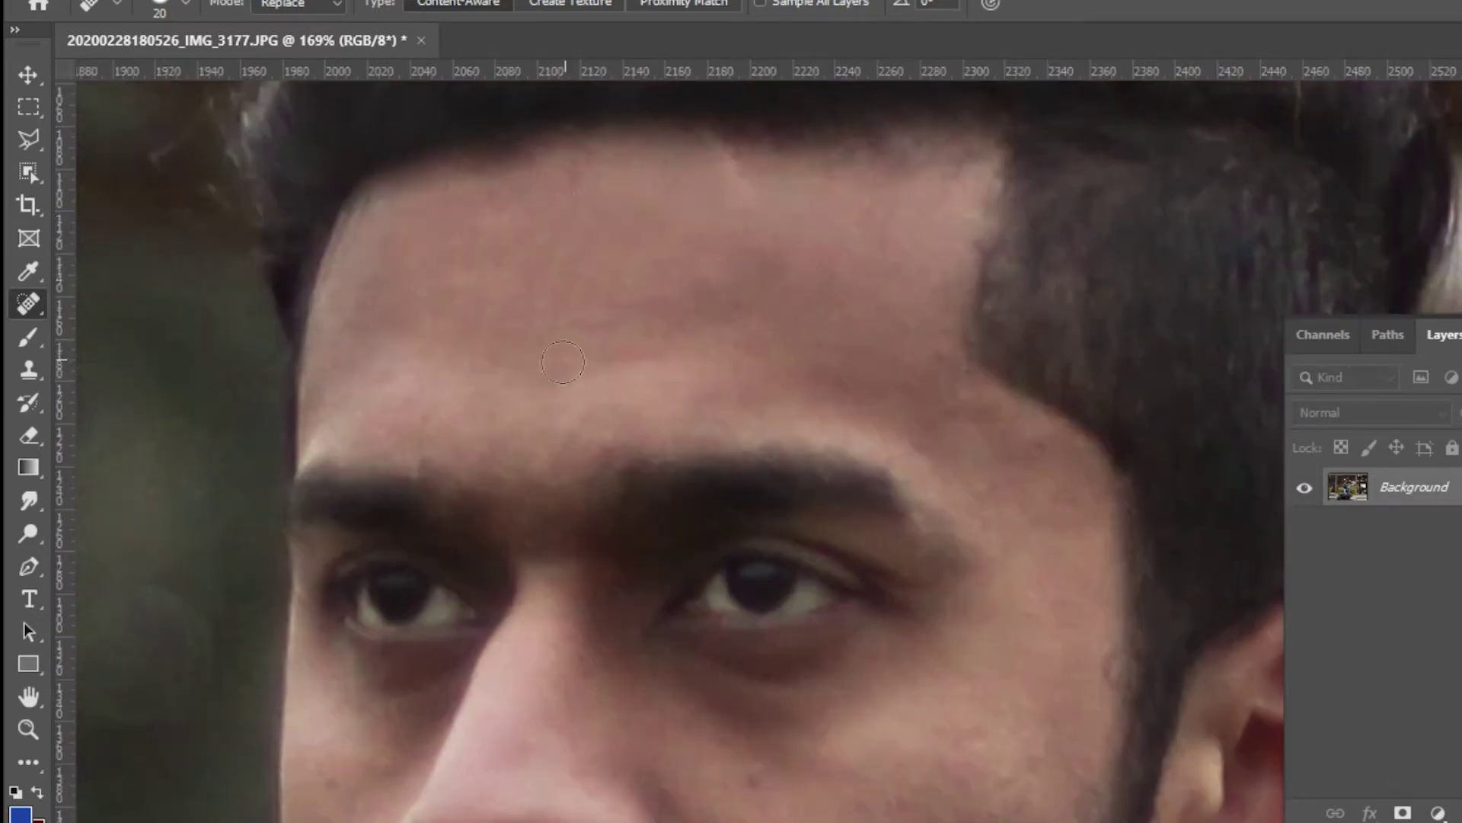
pyautogui.hotkey('ctrl', '0')
# Smooth out one last forehead blemish and check the ear and shirt area.
pyautogui.scroll(5, 905, 222)
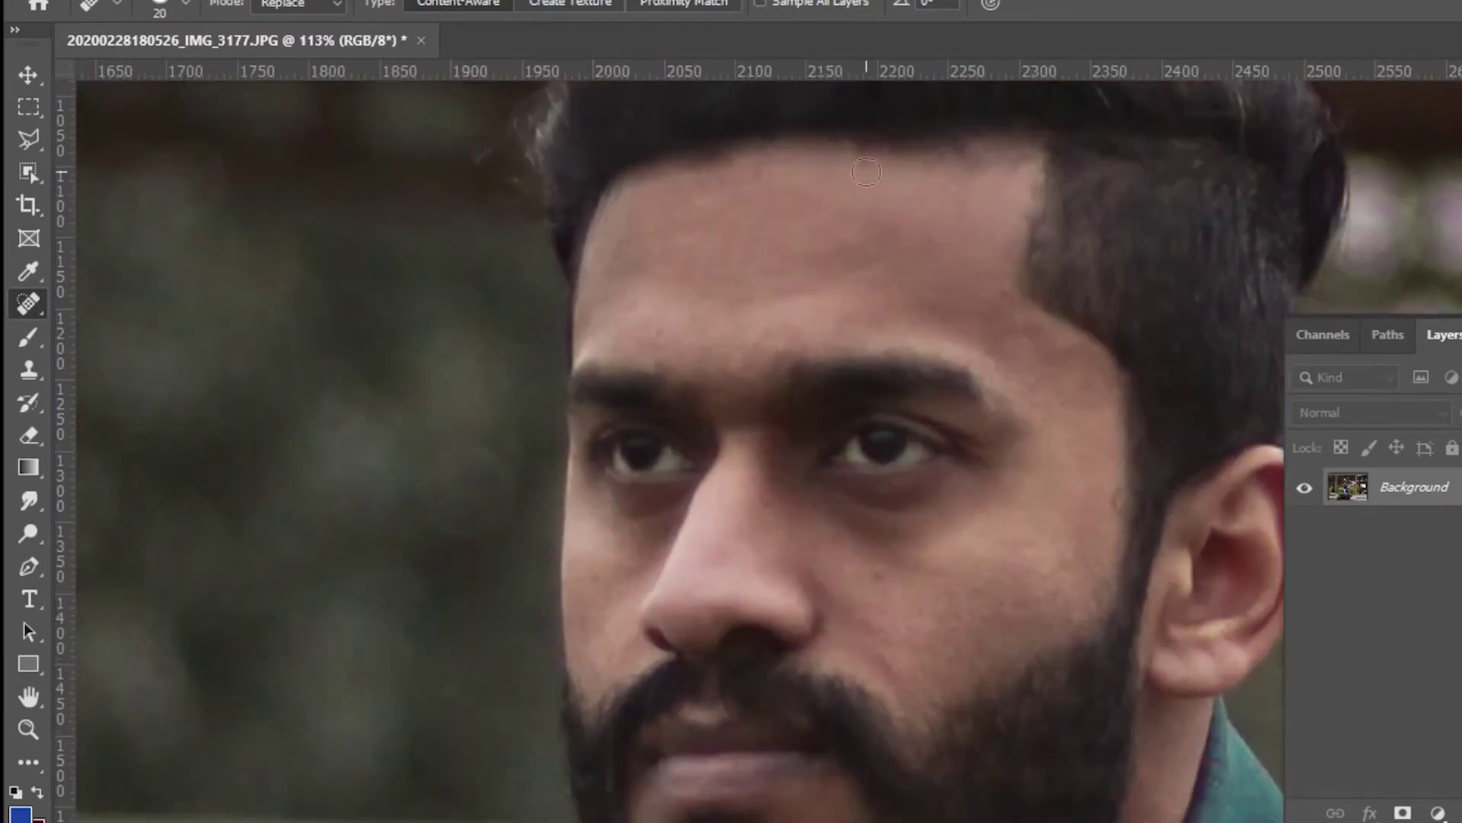
pyautogui.moveTo(811, 234); pyautogui.dragTo(860, 258)
pyautogui.moveTo(1028, 367); pyautogui.dragTo(777, 261)
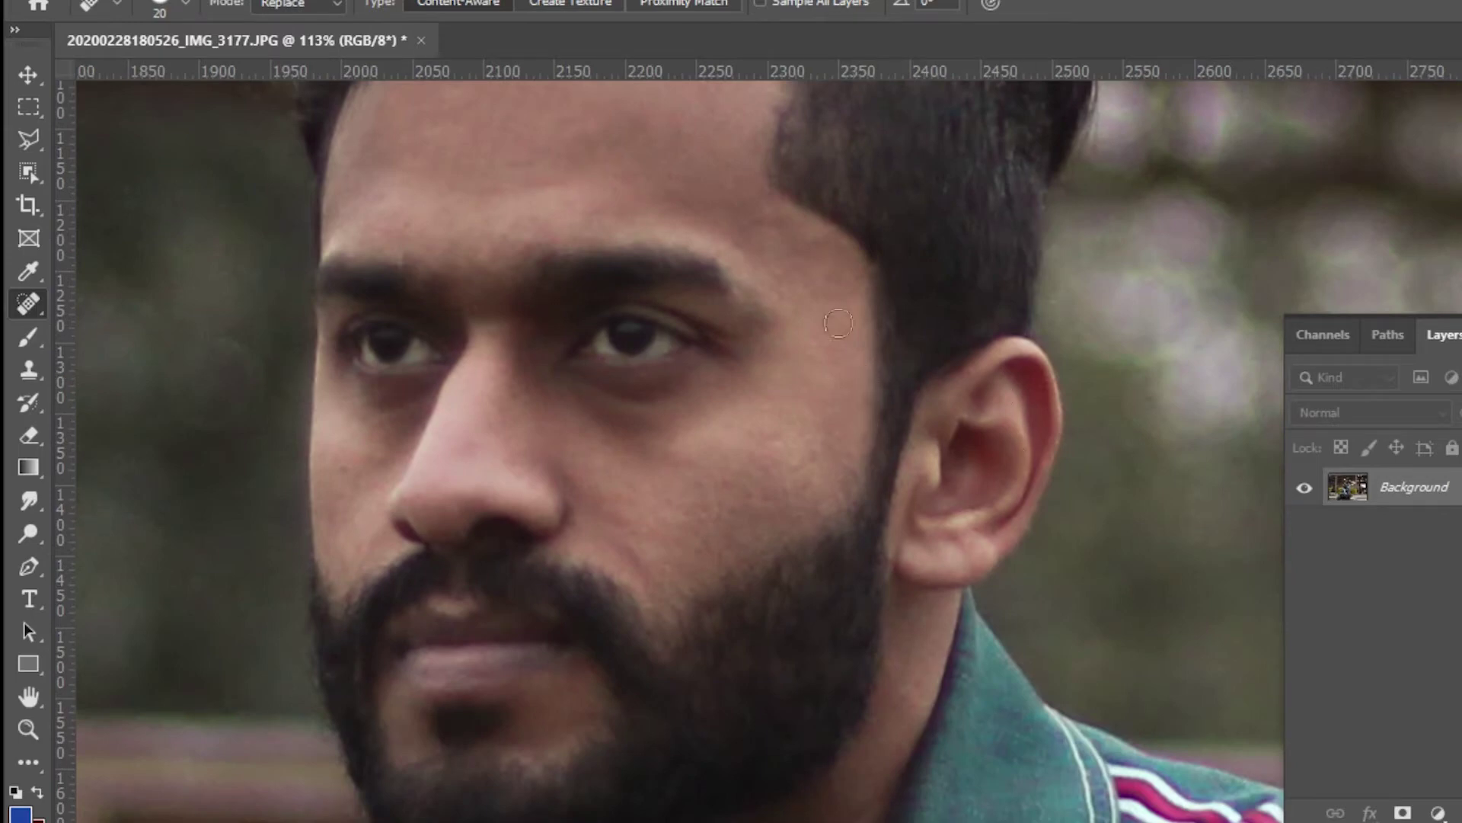
pyautogui.scroll(-5, 816, 260)
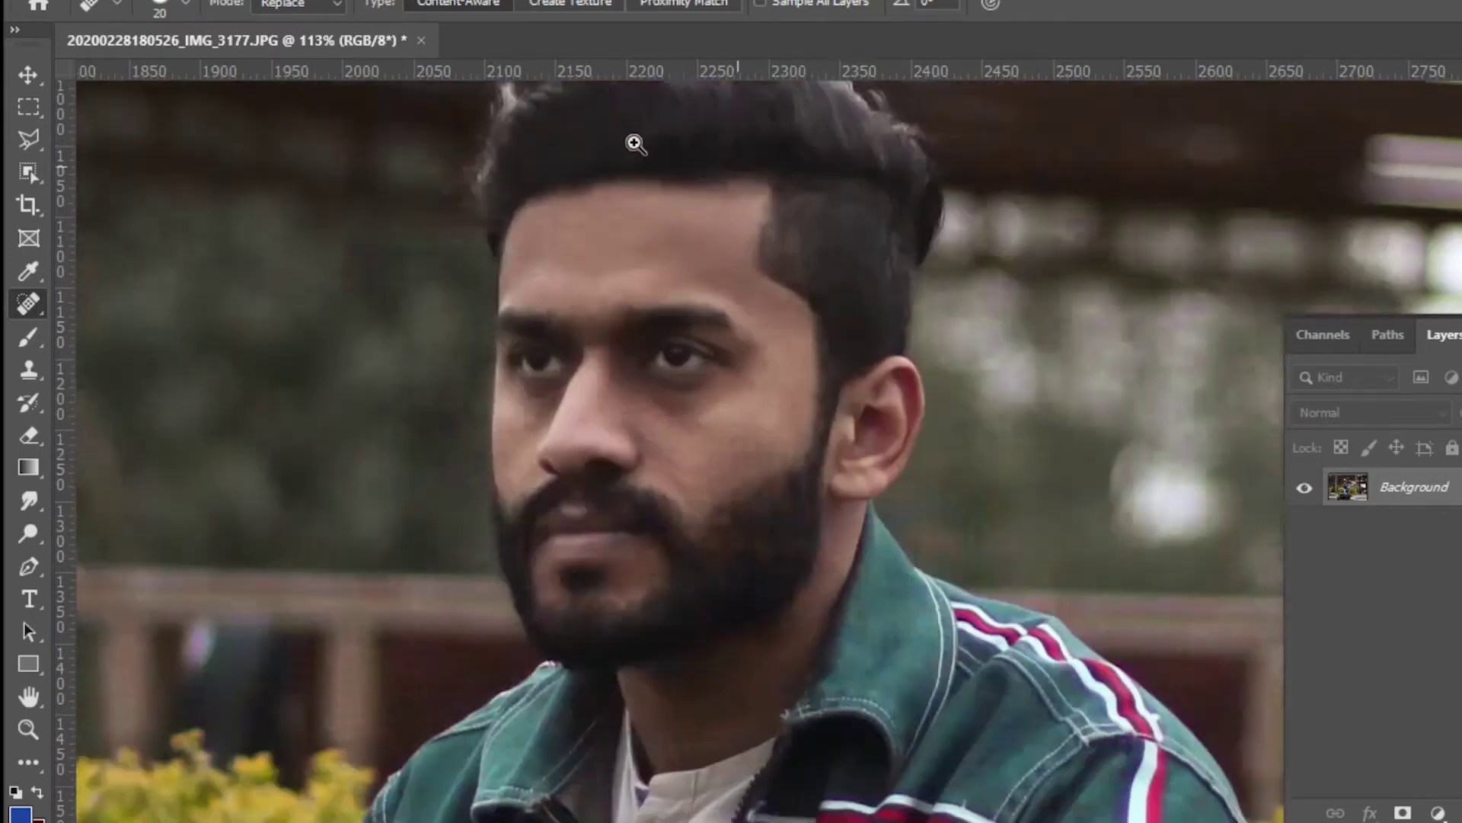
pyautogui.scroll(2, 656, 312)
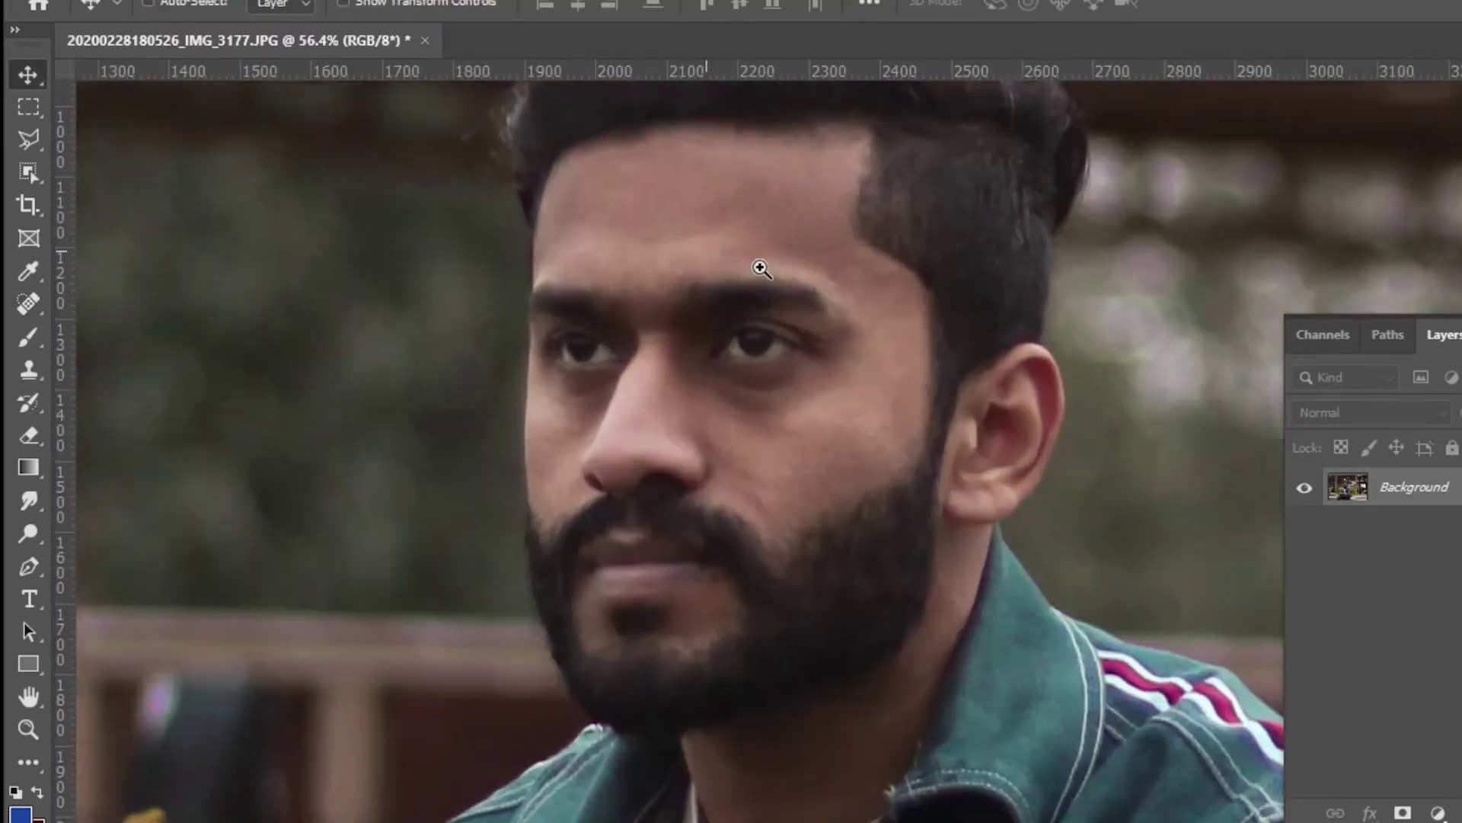
pyautogui.scroll(-3, 842, 424)
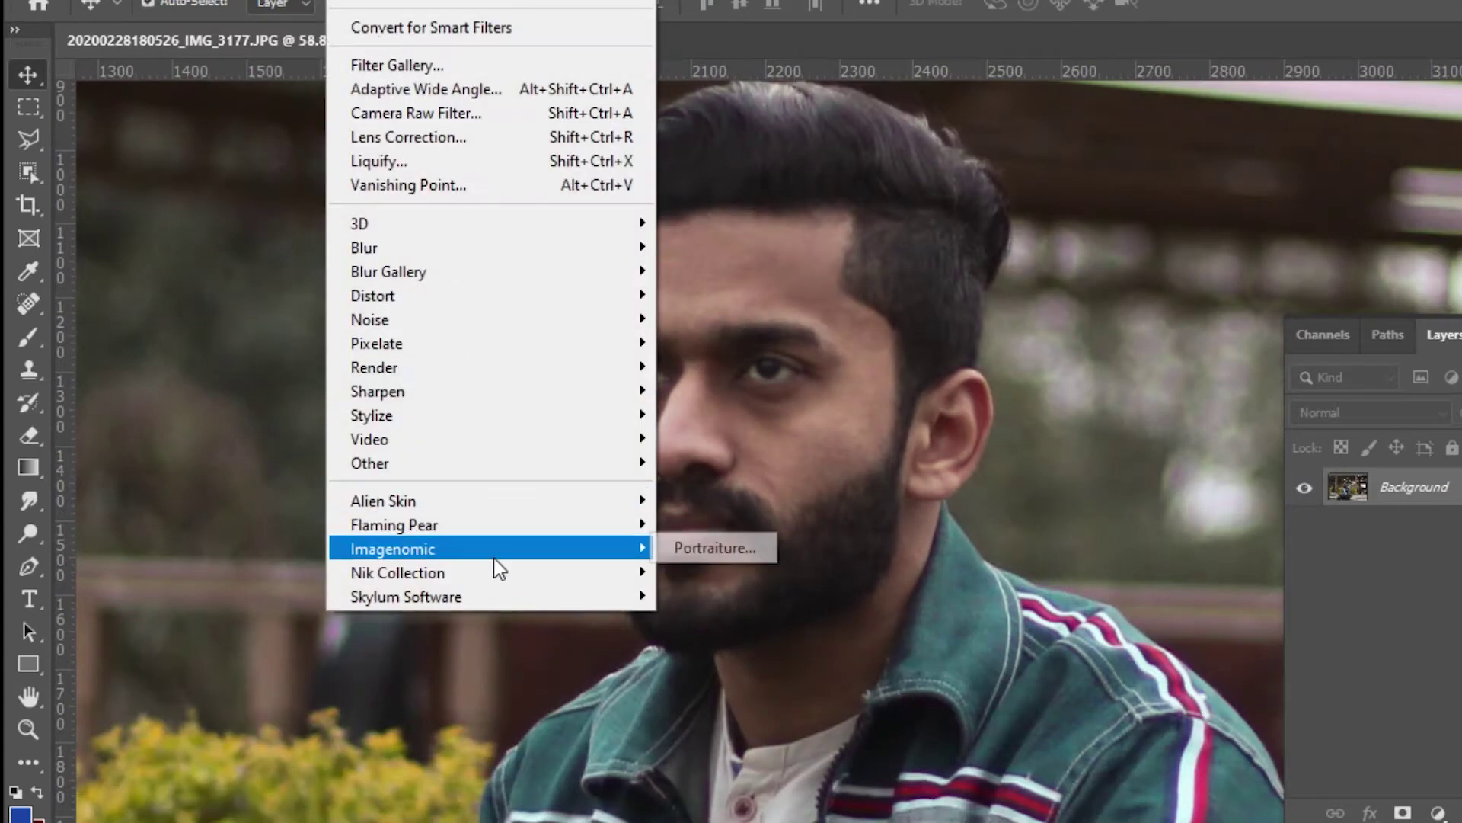
# Apply Imagenomic Portraiture skin smoothing to the photo.
pyautogui.click(708, 547)
pyautogui.click(837, 409)
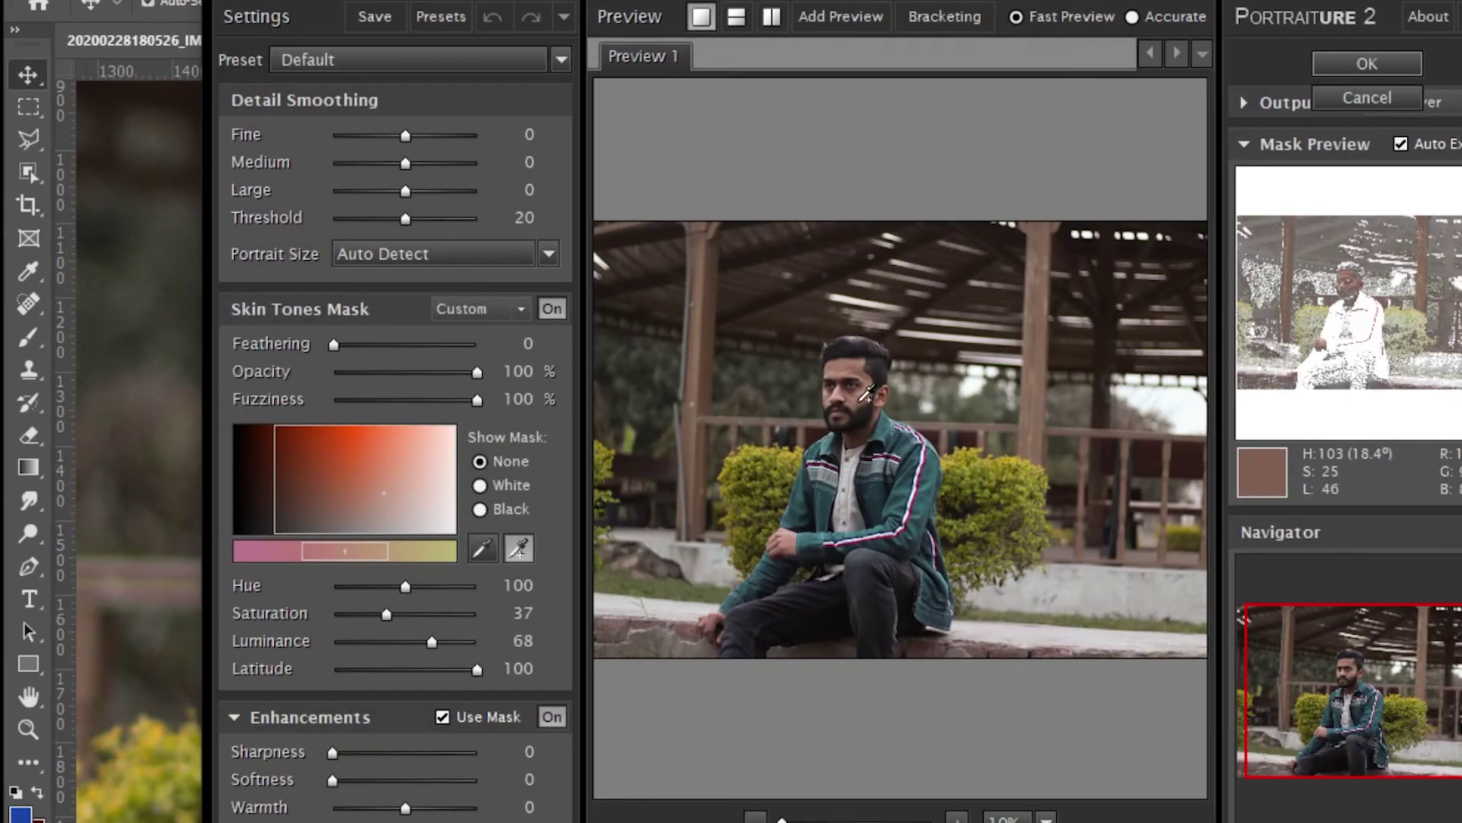
pyautogui.press('Return')
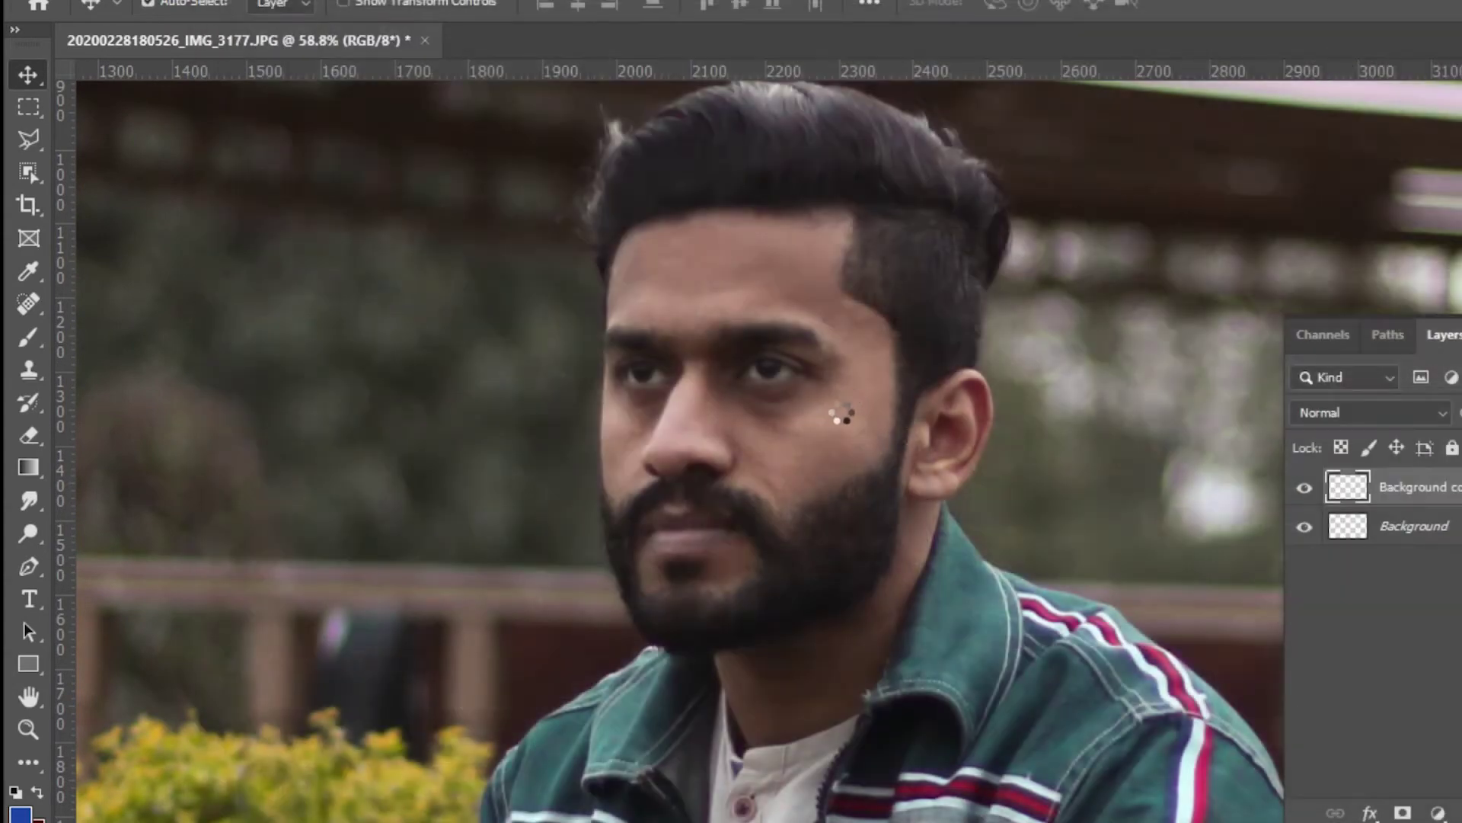
pyautogui.scroll(3, 838, 457)
pyautogui.scroll(-4, 849, 441)
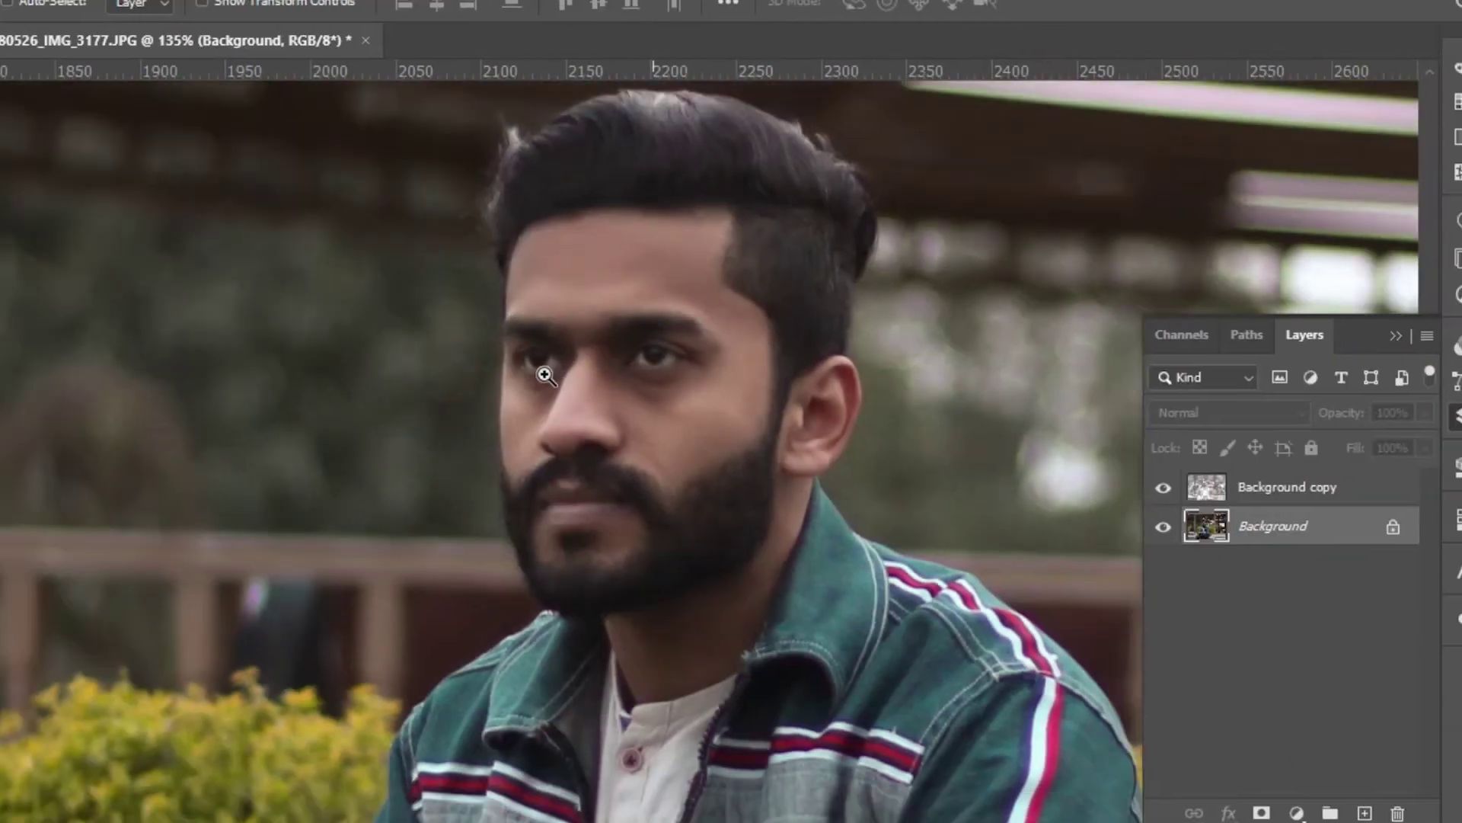
# Give the Background copy layer a white layer mask.
pyautogui.click(1224, 491)
pyautogui.click(1193, 813)
pyautogui.scroll(2, 441, 342)
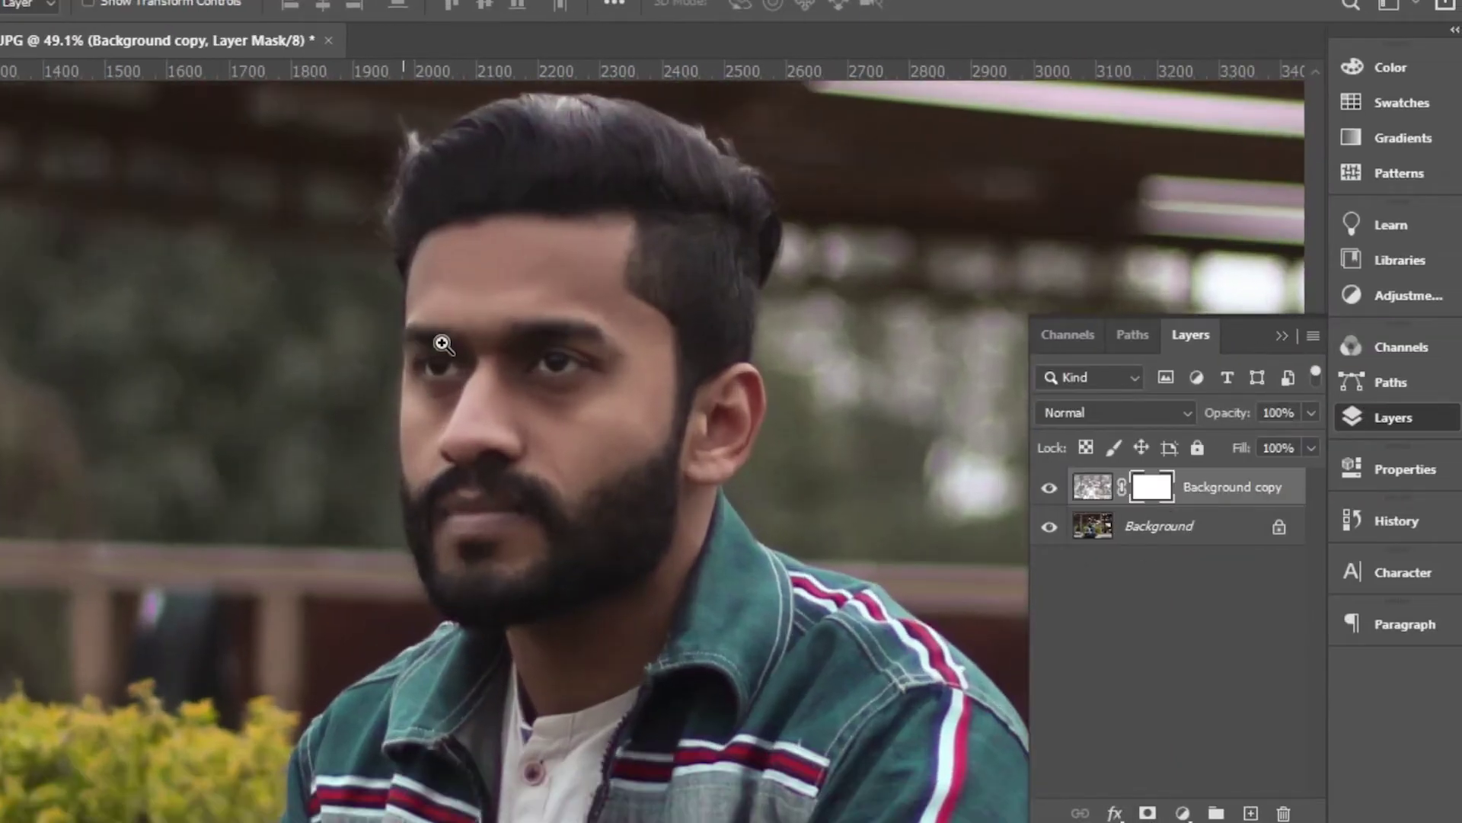
pyautogui.scroll(2, 737, 449)
# Brush the smoothing back onto the face, chin, neck and ear through the mask.
pyautogui.press('b')
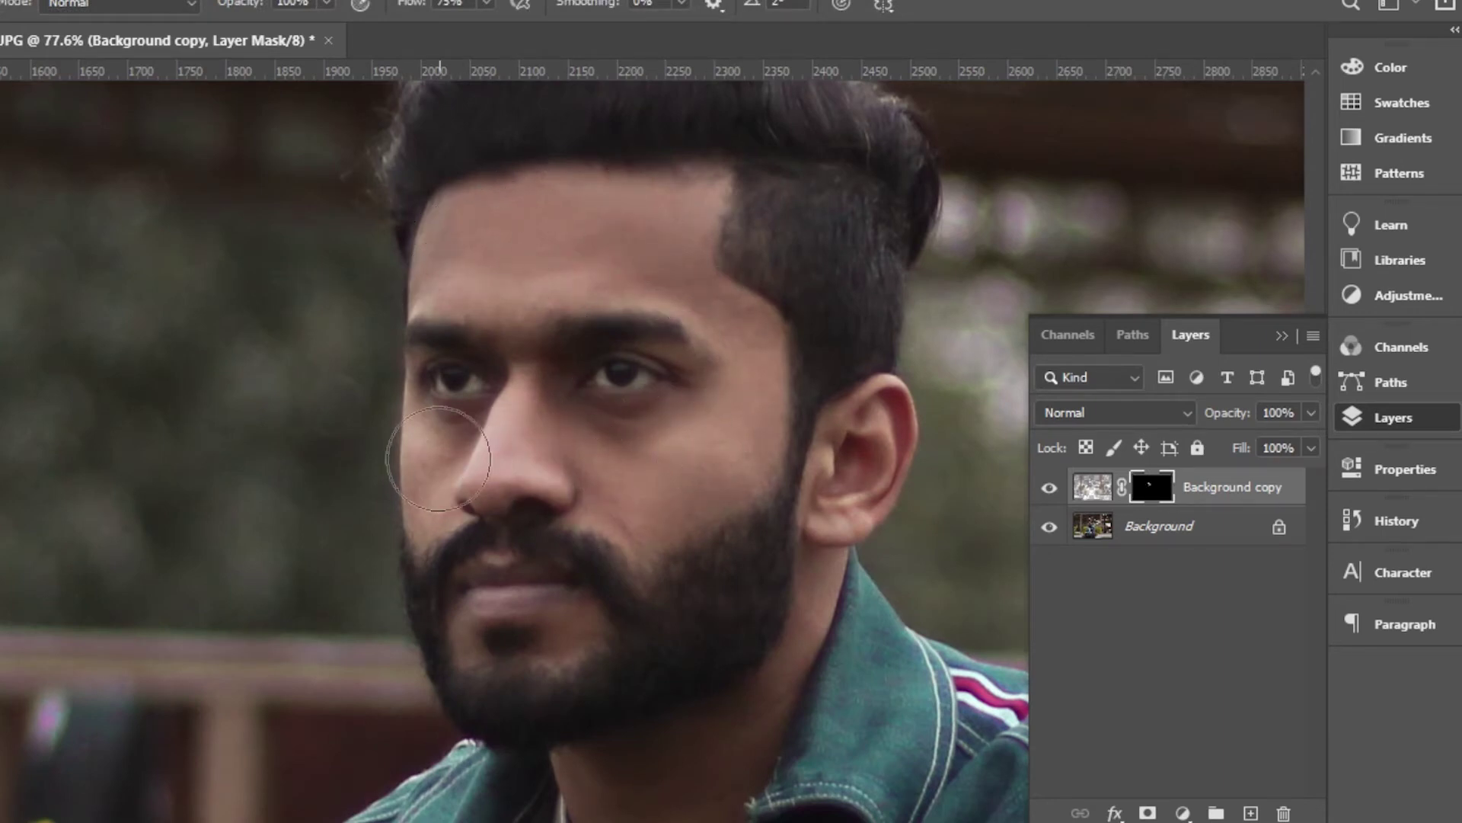
pyautogui.moveTo(535, 657); pyautogui.dragTo(579, 632)
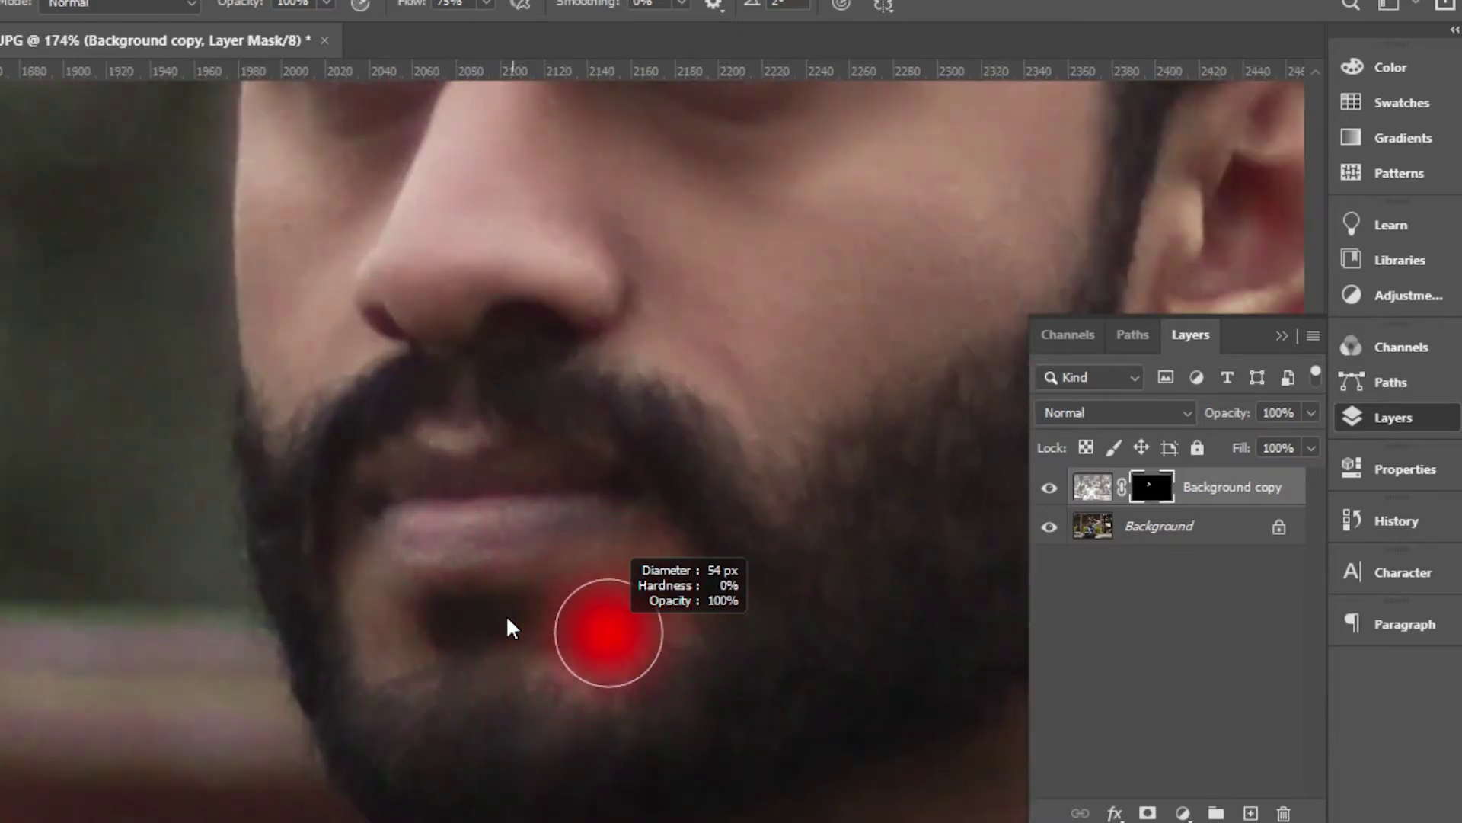
pyautogui.scroll(-5, 383, 621)
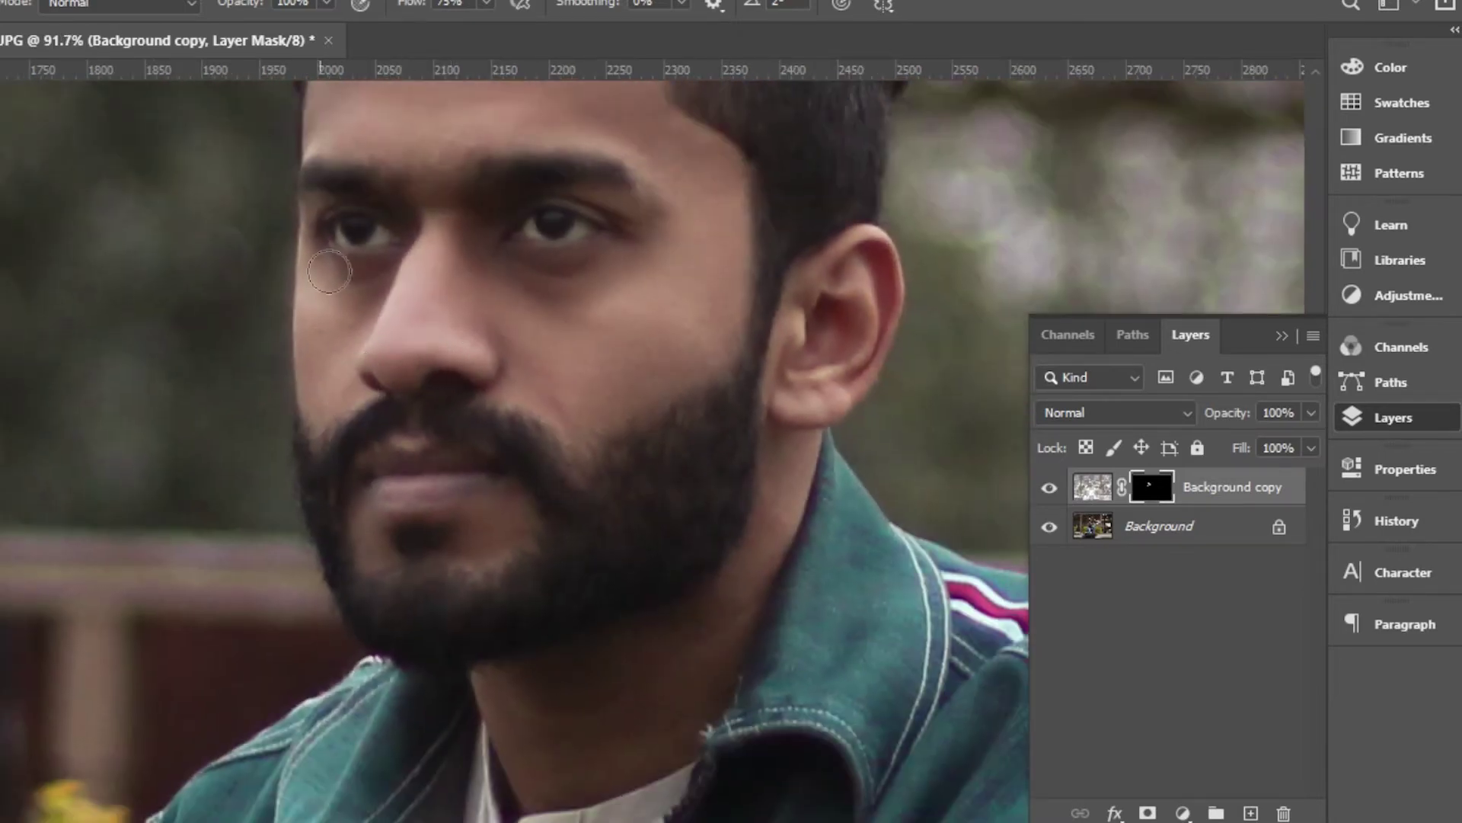
pyautogui.scroll(-2, 616, 310)
pyautogui.scroll(4, 562, 515)
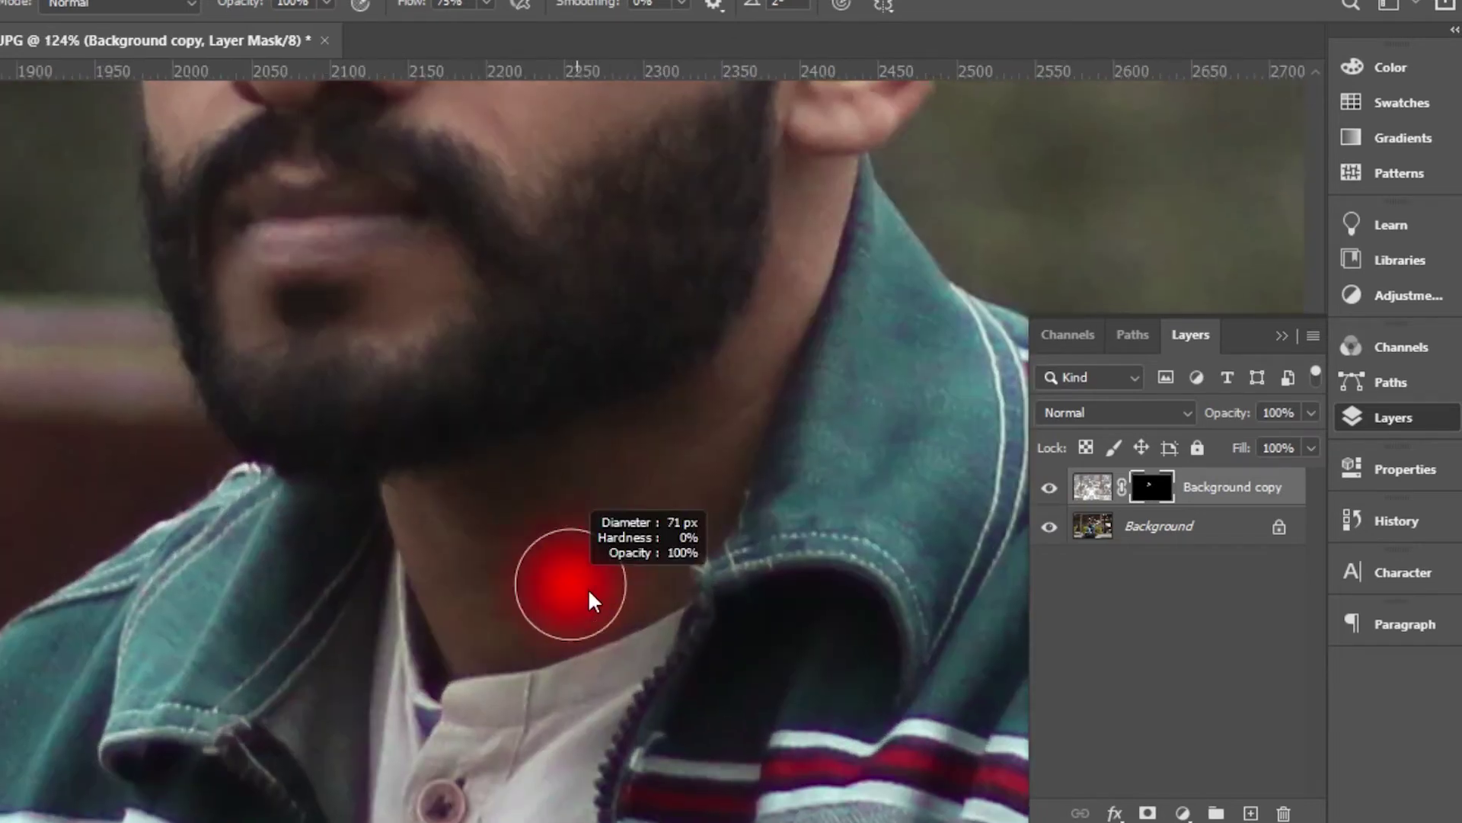
pyautogui.moveTo(588, 588); pyautogui.dragTo(437, 508)
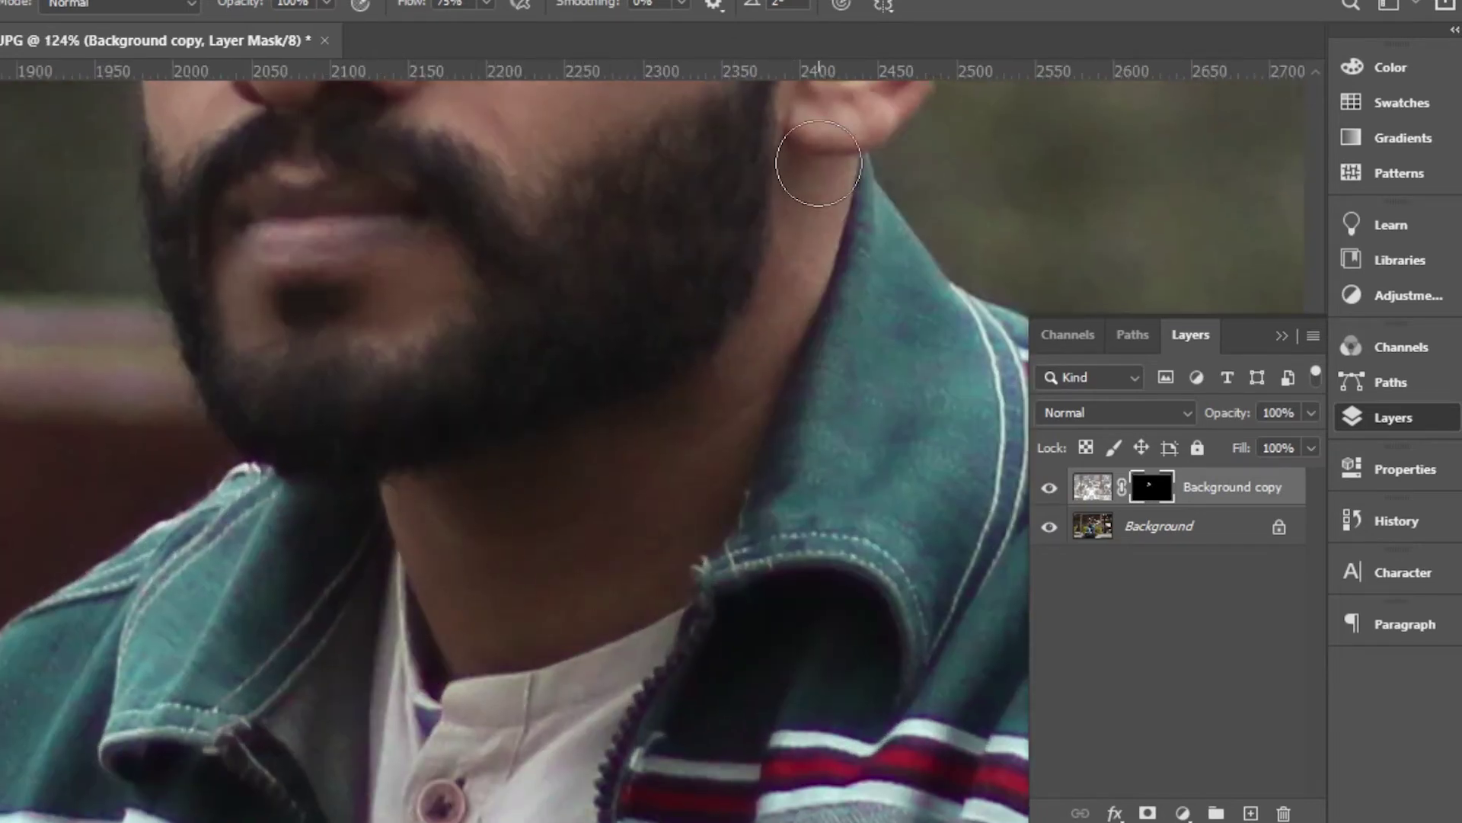
pyautogui.scroll(6, 613, 614)
pyautogui.hscroll(3, 621, 622)
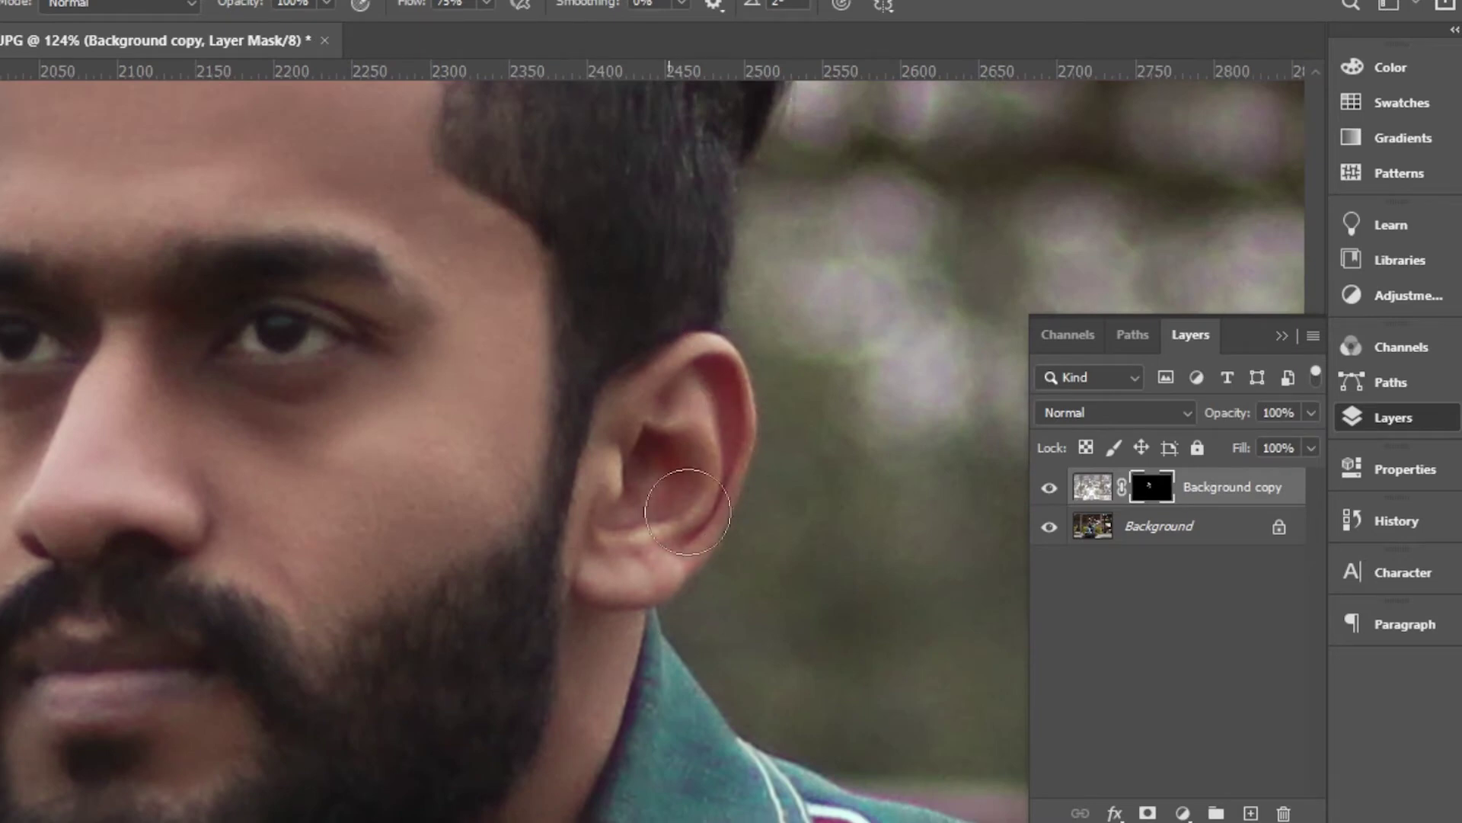
pyautogui.scroll(-3, 663, 386)
pyautogui.scroll(2, 646, 384)
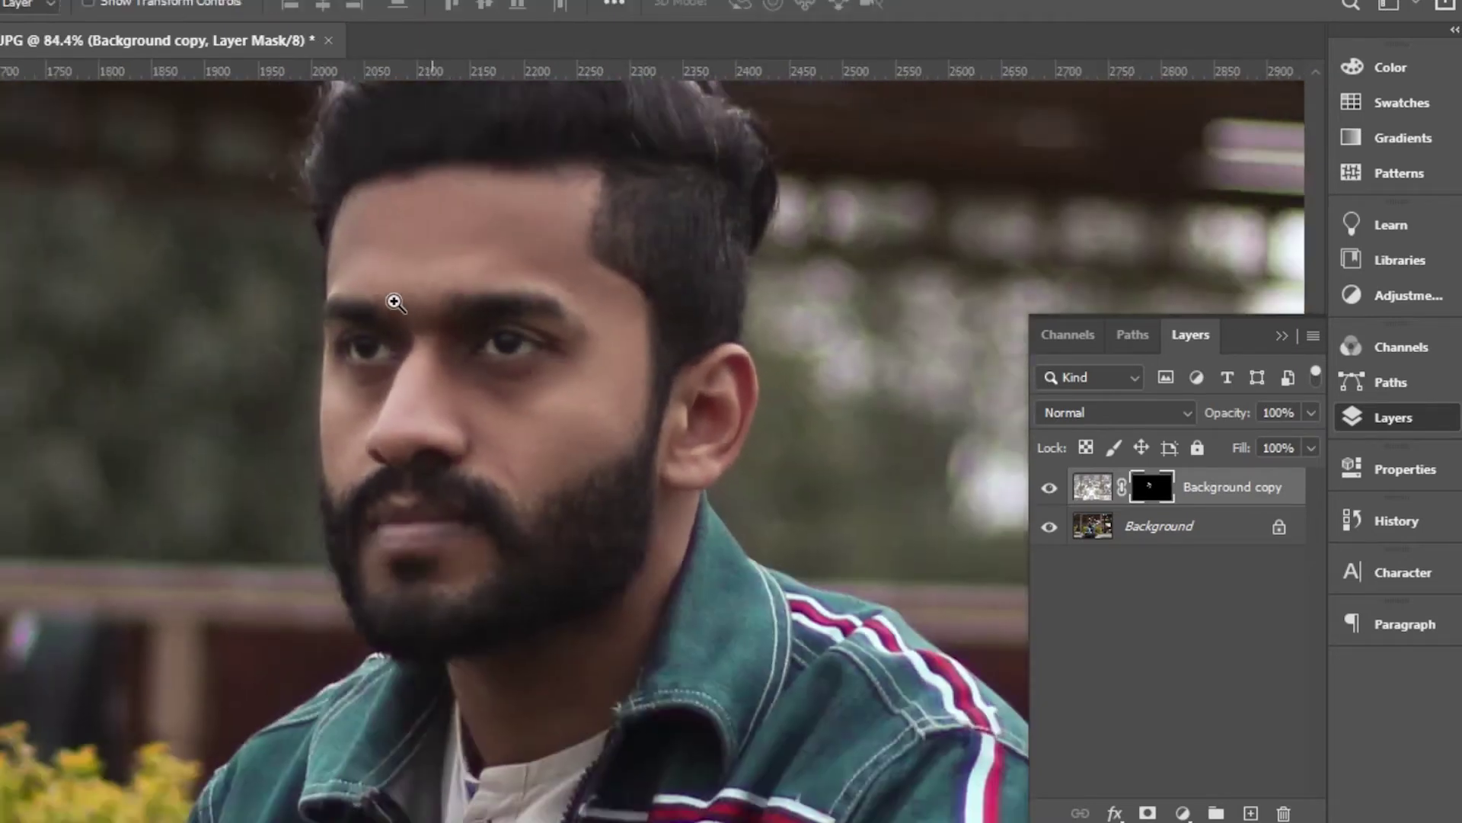
pyautogui.scroll(3, 394, 303)
pyautogui.click(1176, 523)
# Paint red over the lips on a new Layer 1 and set it to Color blend mode.
pyautogui.press('Delete')
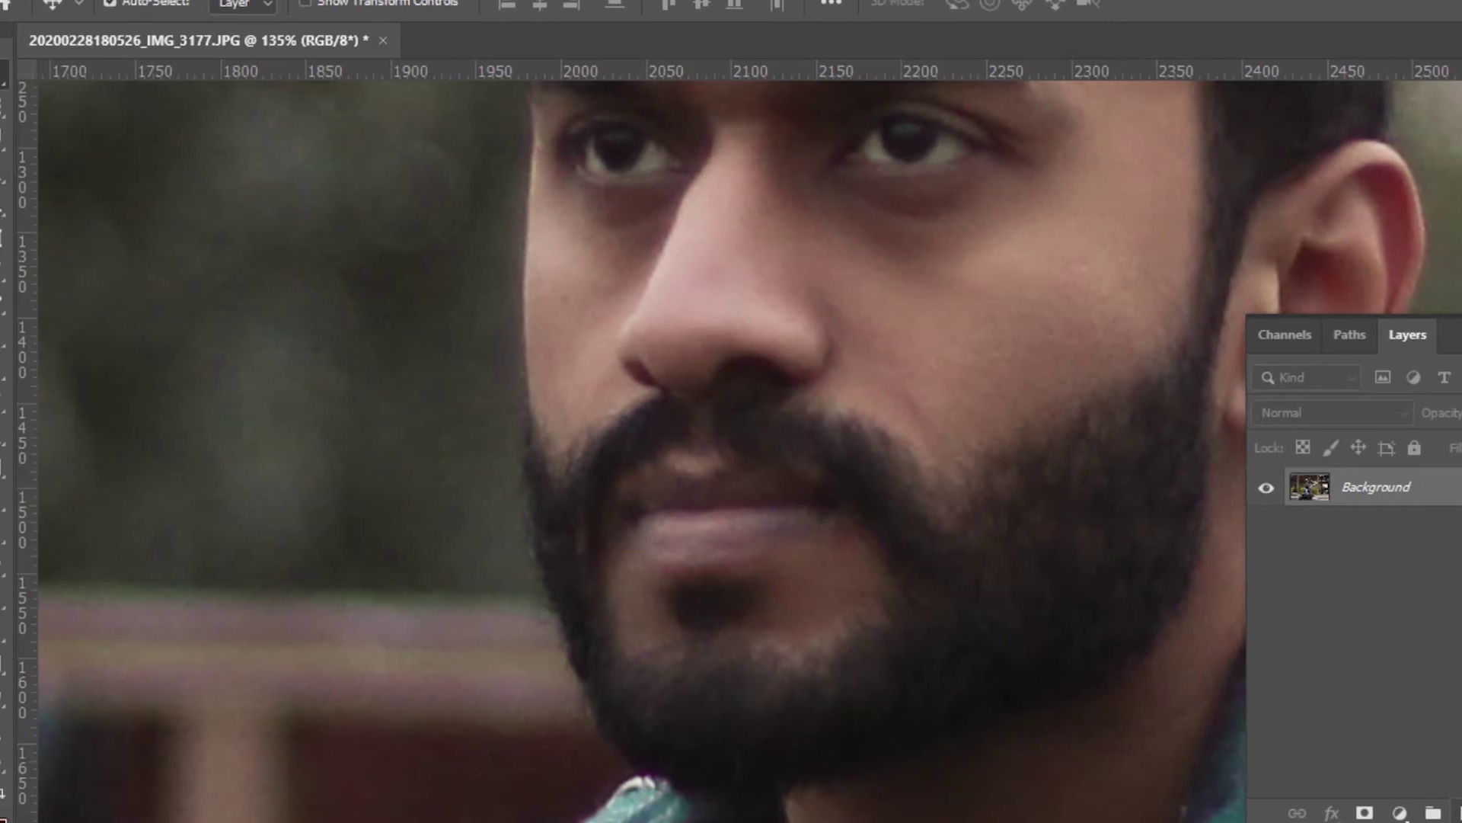
pyautogui.hotkey('ctrl', 'shift', 'alt', 'n')
pyautogui.press('b')
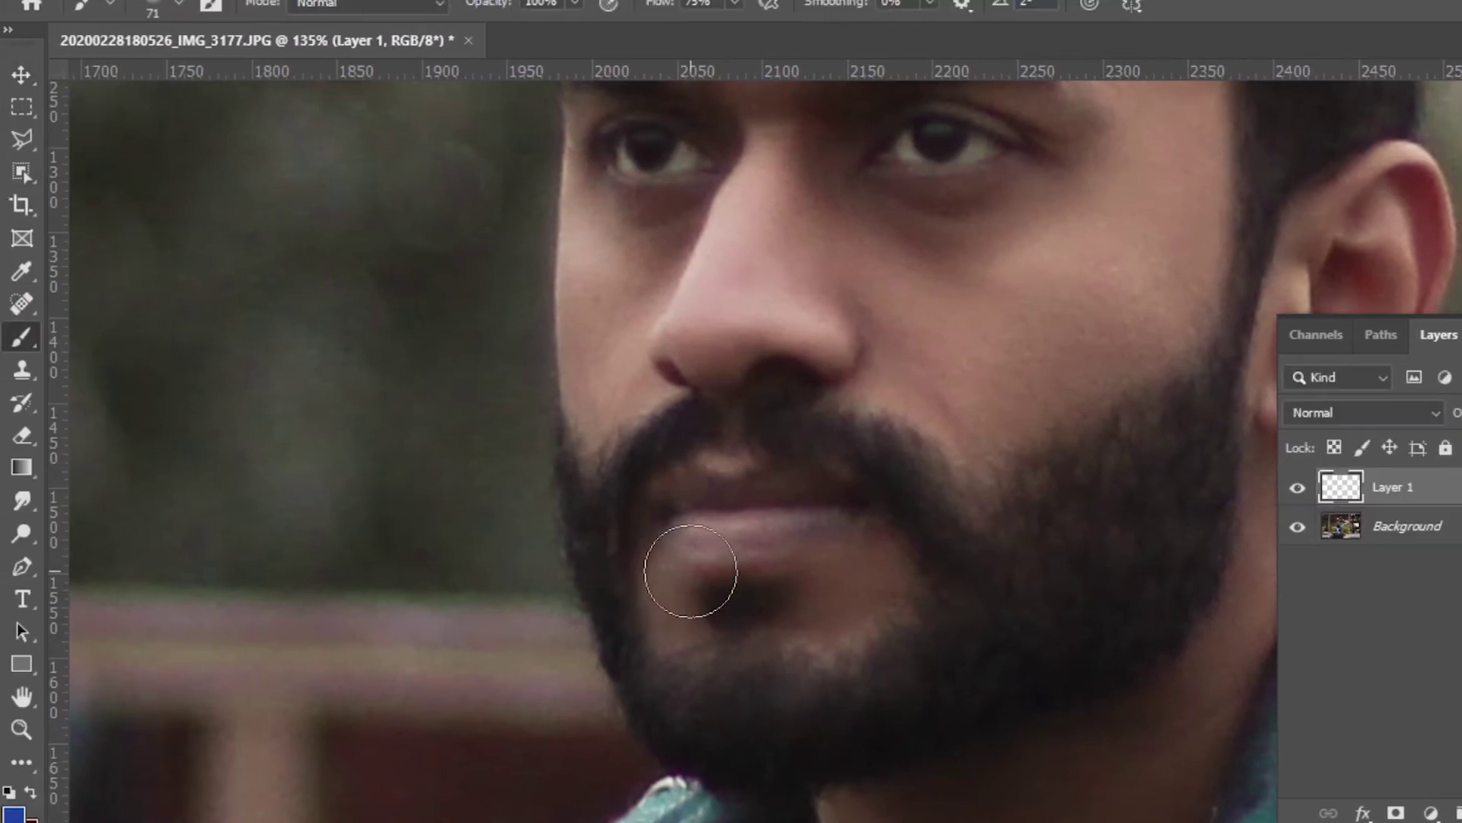
pyautogui.scroll(3, 822, 566)
pyautogui.press('[')
pyautogui.press('[')
pyautogui.press('[')
pyautogui.moveTo(933, 506)
pyautogui.mouseDown()
pyautogui.moveTo(952, 506)
pyautogui.moveTo(734, 548)
pyautogui.moveTo(757, 506)
pyautogui.moveTo(859, 519)
pyautogui.moveTo(1026, 477)
pyautogui.moveTo(921, 418)
pyautogui.moveTo(631, 445)
pyautogui.moveTo(937, 447)
pyautogui.moveTo(697, 458)
pyautogui.mouseUp()
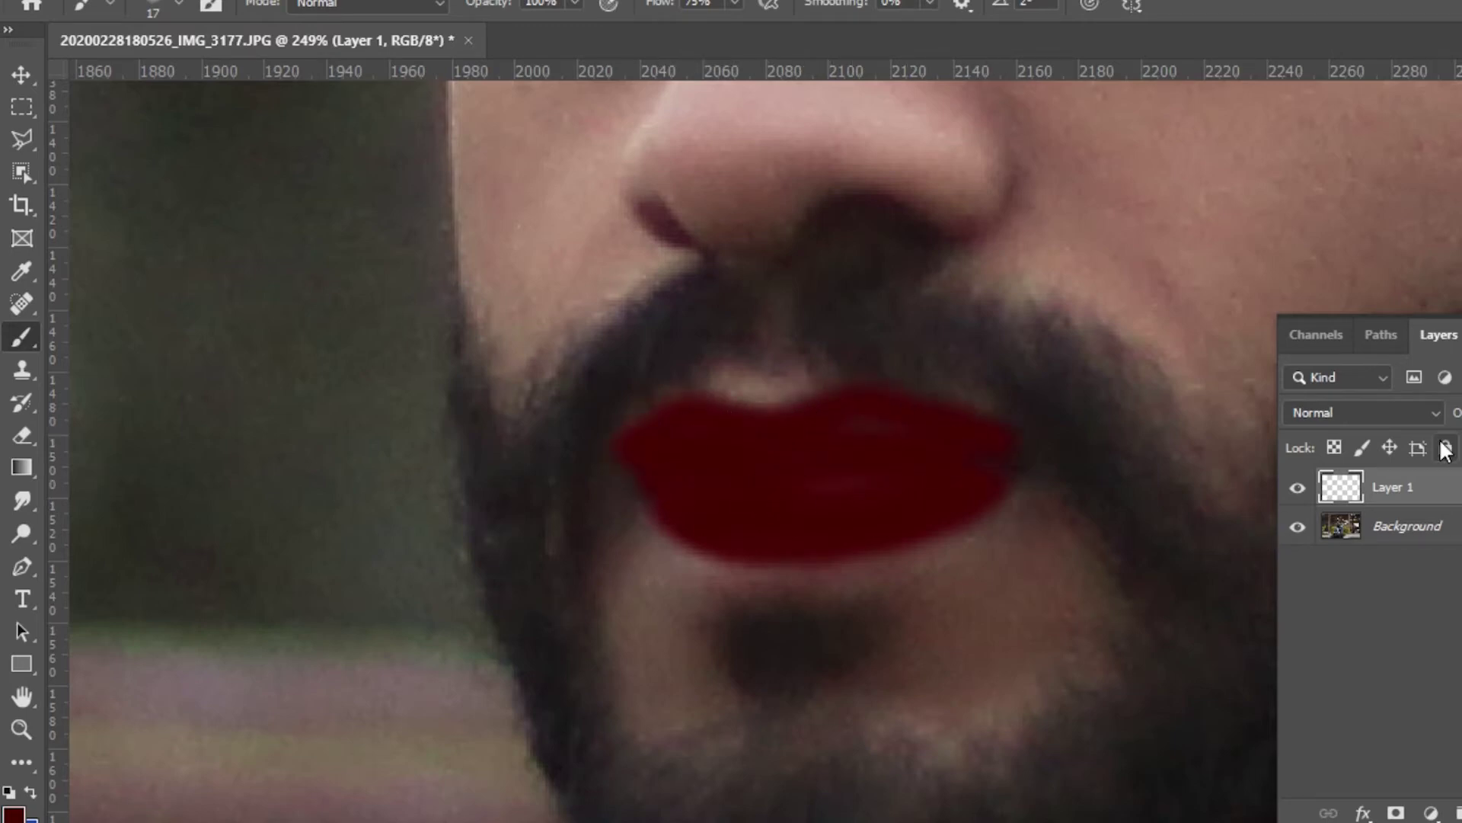
pyautogui.click(1363, 413)
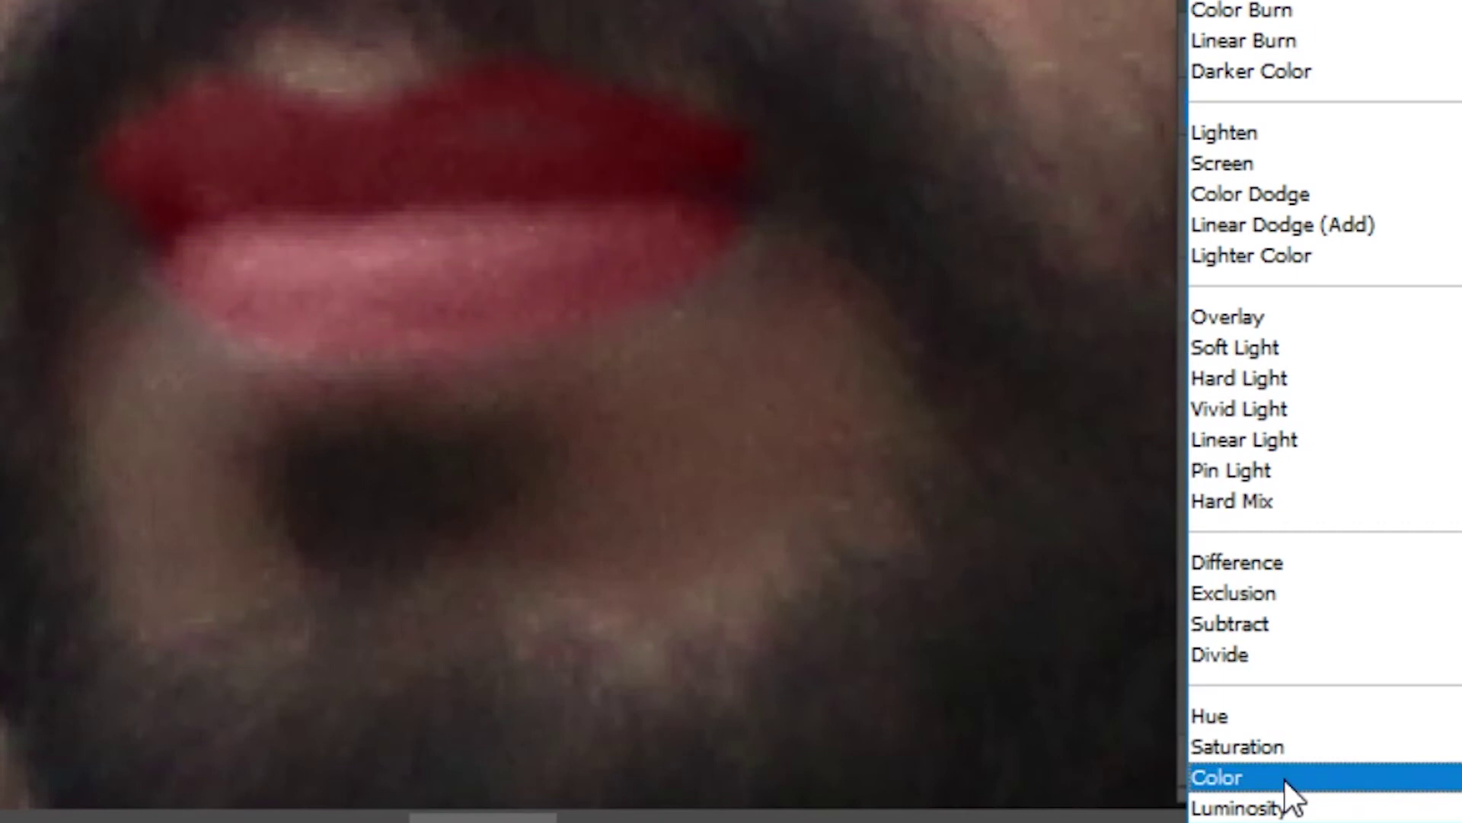
pyautogui.click(1286, 778)
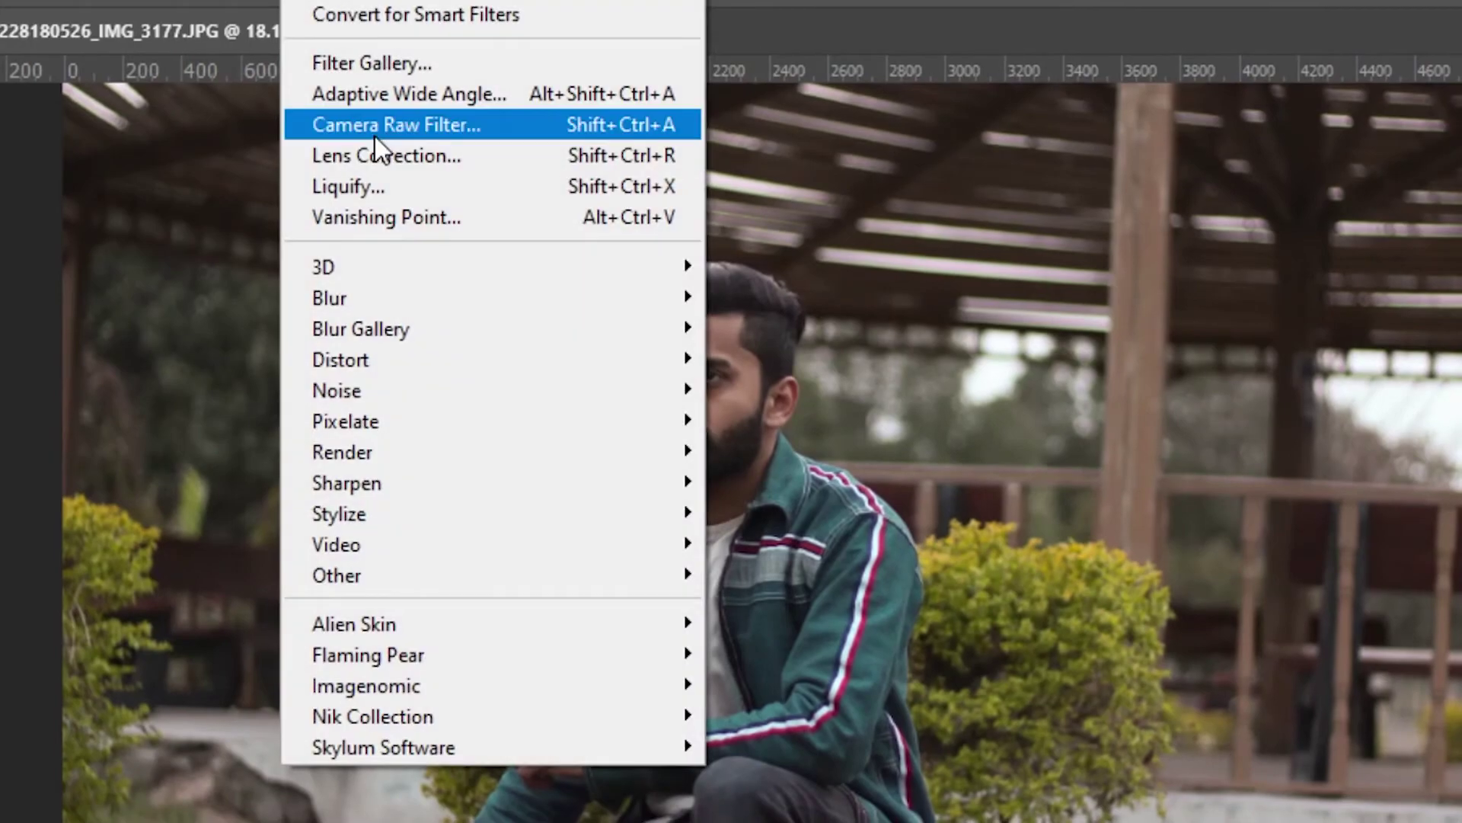
# Apply a second Camera Raw pass with Blacks at about -6, then bring up Liquify.
pyautogui.click(375, 129)
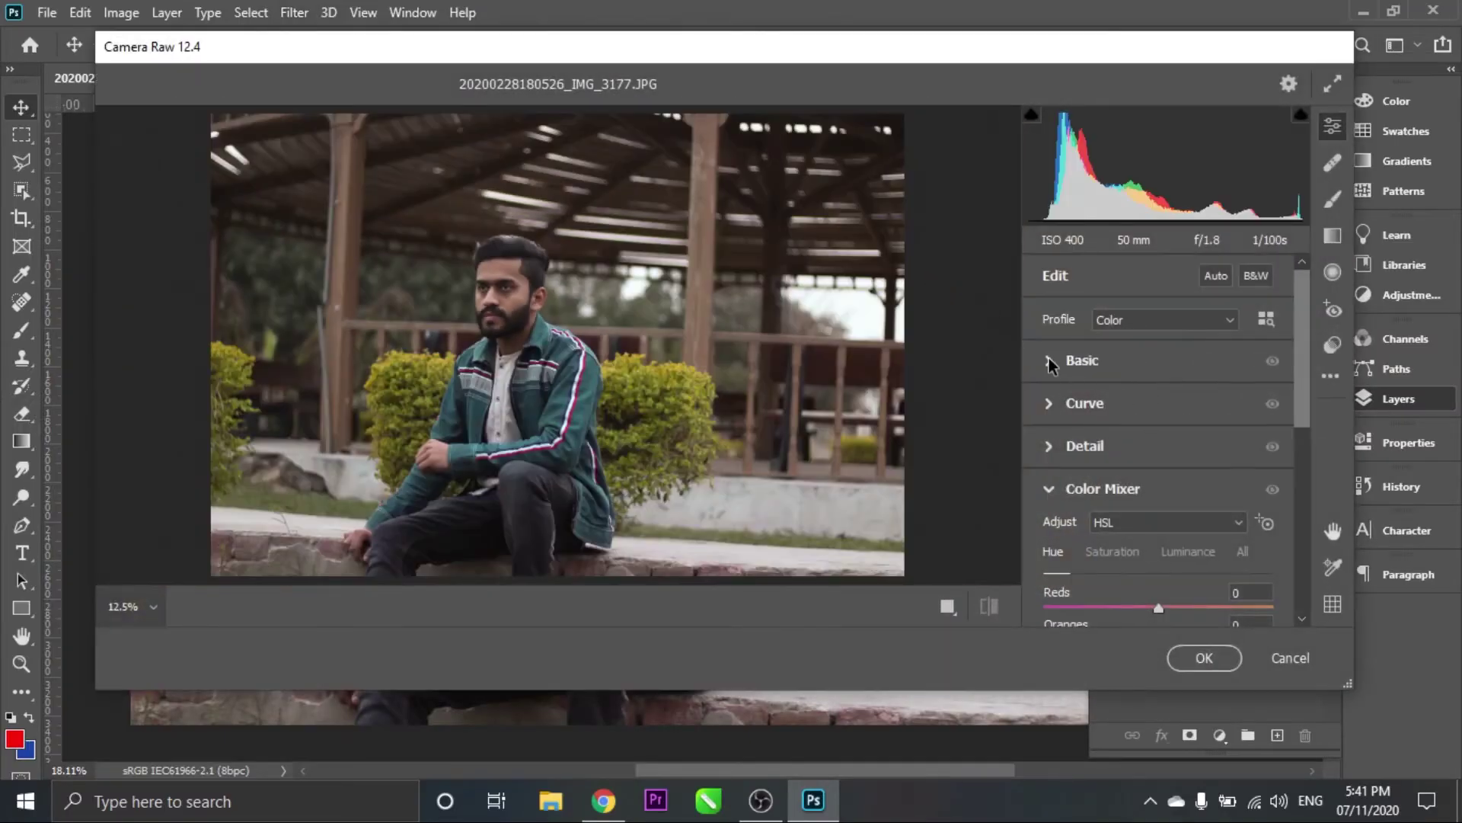
pyautogui.click(1050, 361)
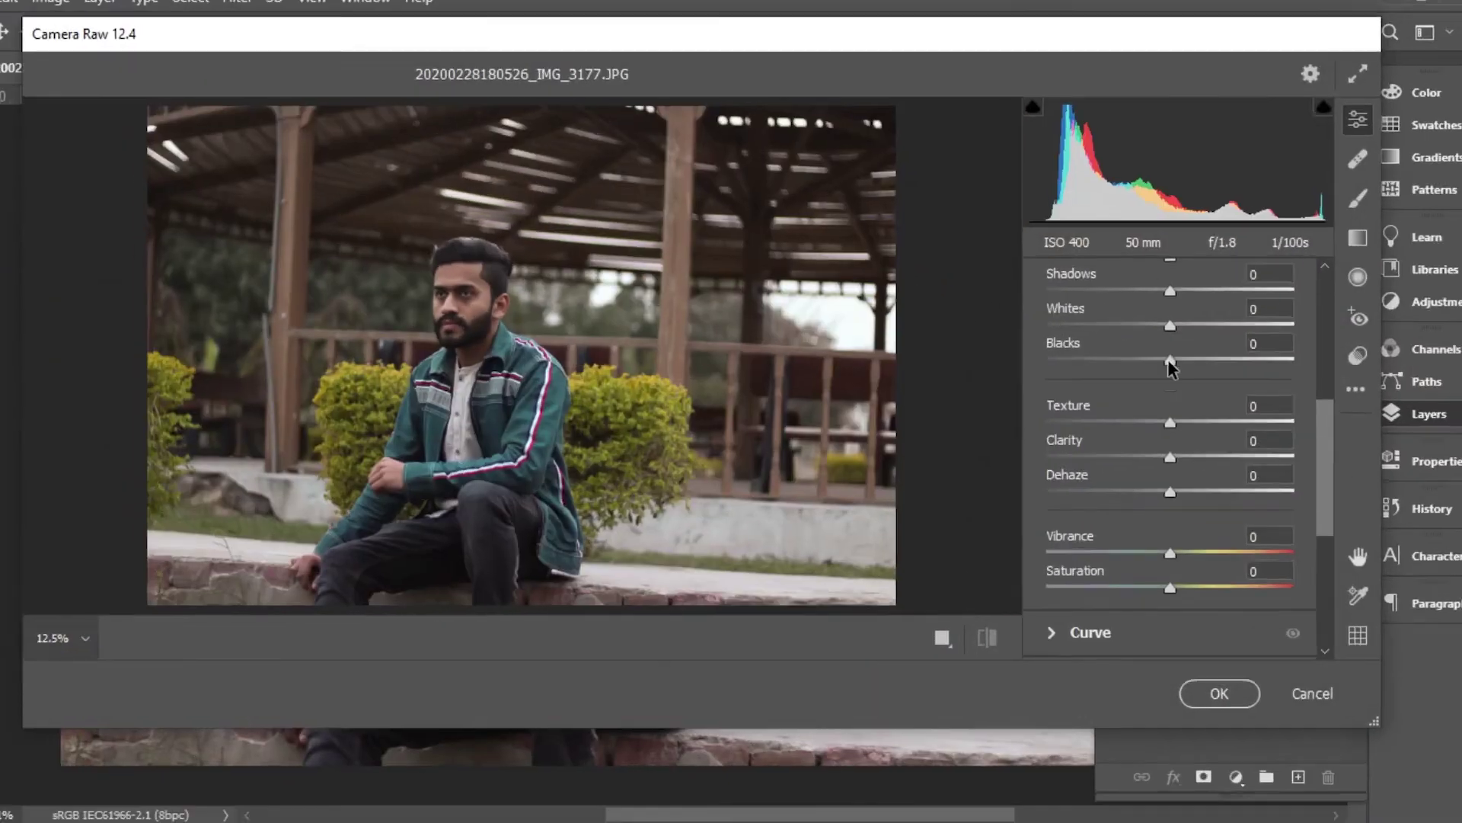
pyautogui.moveTo(1169, 354); pyautogui.dragTo(1112, 354)
pyautogui.moveTo(1156, 446); pyautogui.dragTo(1227, 454)
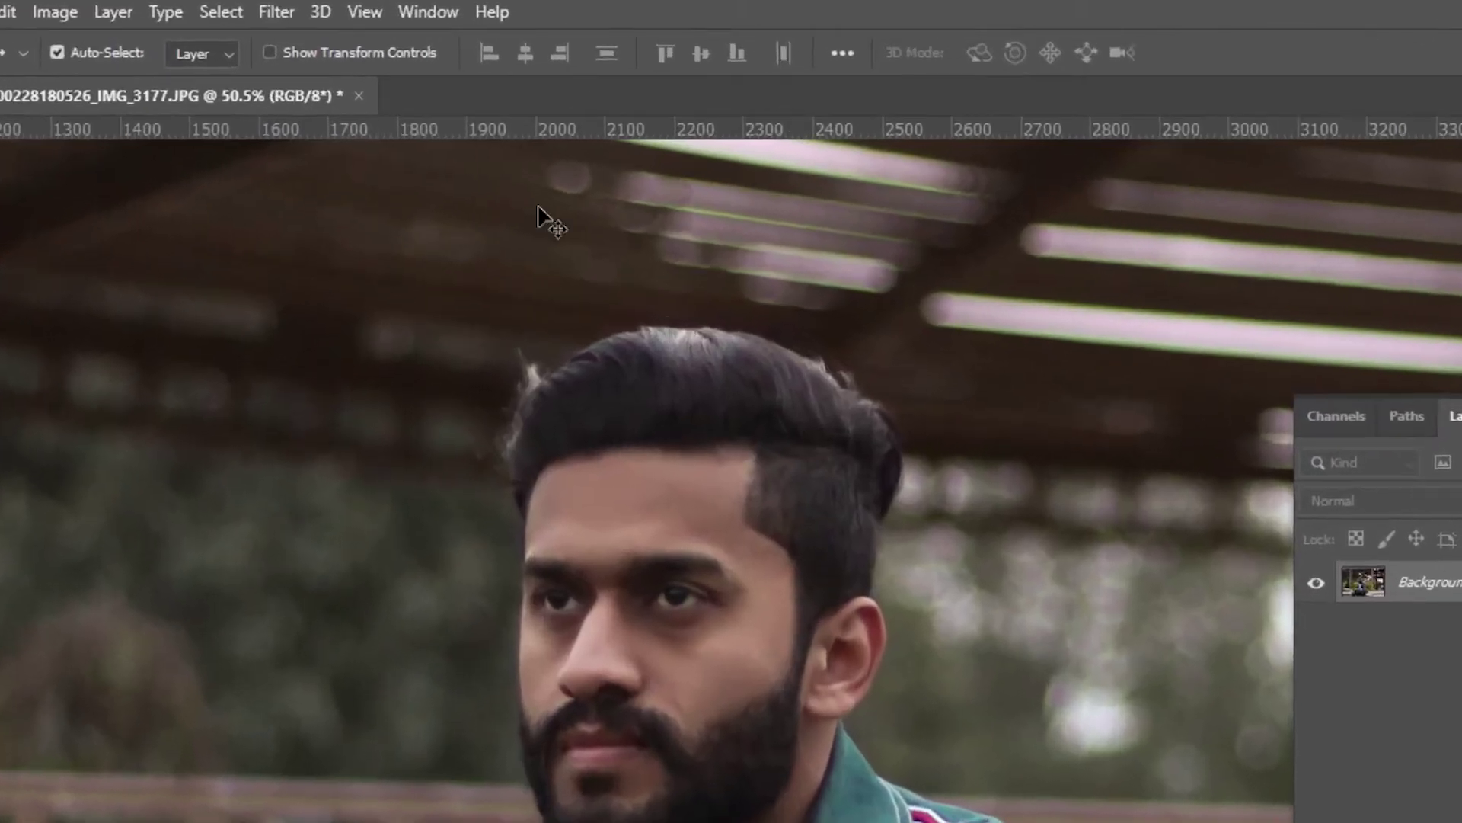
pyautogui.click(262, 11)
pyautogui.click(345, 251)
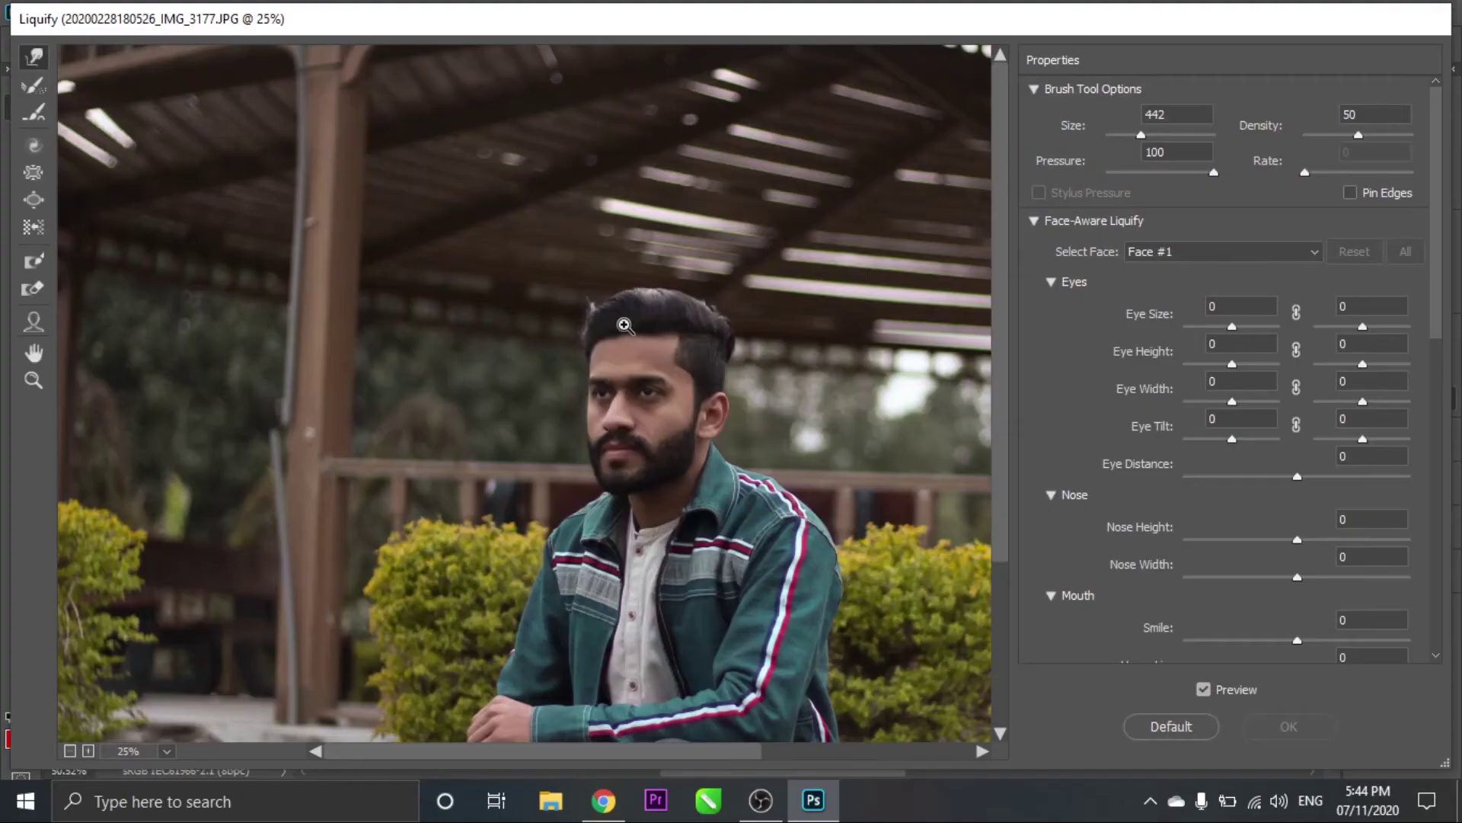
# Forward-warp the top of the hair upward into a taller quiff and apply Liquify.
pyautogui.keyDown('ctrl'); pyautogui.click(598, 346); pyautogui.keyUp('ctrl')
pyautogui.keyDown('ctrl'); pyautogui.click(562, 367); pyautogui.keyUp('ctrl')
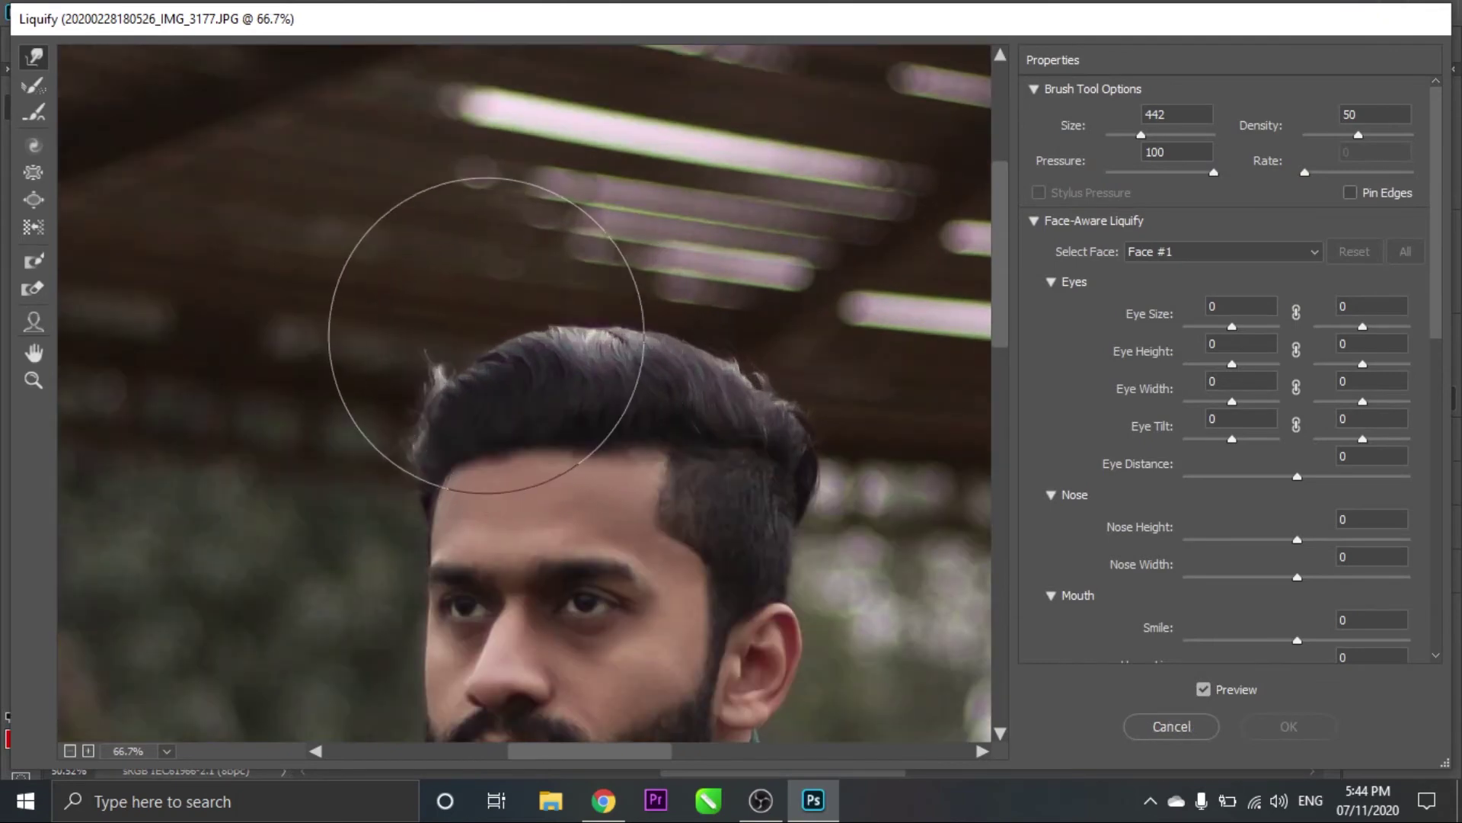
pyautogui.keyDown('alt'); pyautogui.rightClick(424, 342); pyautogui.keyUp('alt')
pyautogui.moveTo(437, 349)
pyautogui.mouseDown()
pyautogui.moveTo(385, 336)
pyautogui.moveTo(549, 326)
pyautogui.moveTo(754, 348)
pyautogui.moveTo(815, 418)
pyautogui.moveTo(770, 365)
pyautogui.moveTo(637, 300)
pyautogui.moveTo(508, 331)
pyautogui.moveTo(435, 383)
pyautogui.moveTo(552, 317)
pyautogui.moveTo(650, 317)
pyautogui.moveTo(659, 367)
pyautogui.mouseUp()
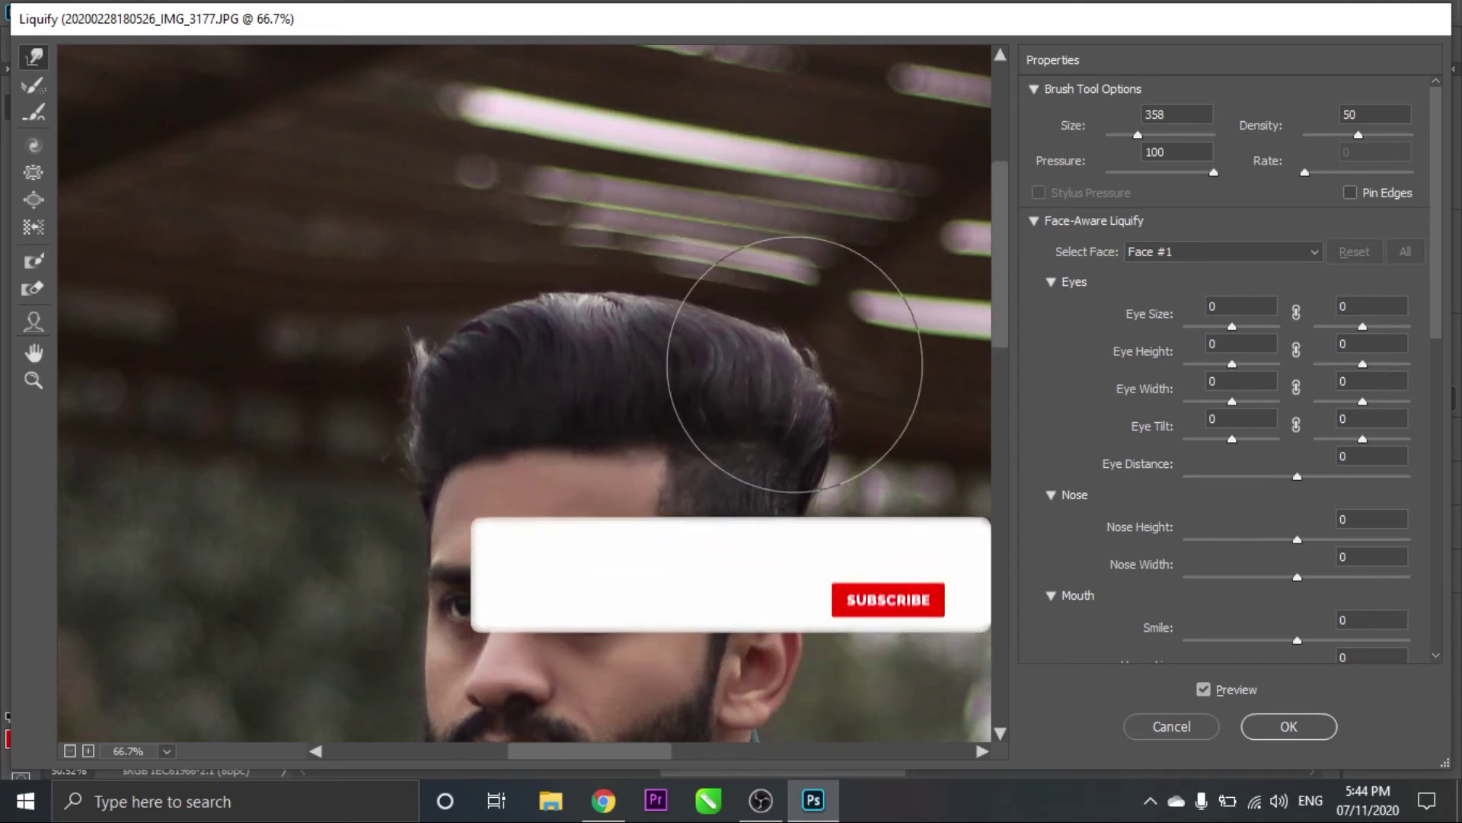
pyautogui.keyDown('ctrl'); pyautogui.keyDown('alt'); pyautogui.click(571, 311); pyautogui.keyUp('alt'); pyautogui.keyUp('ctrl')
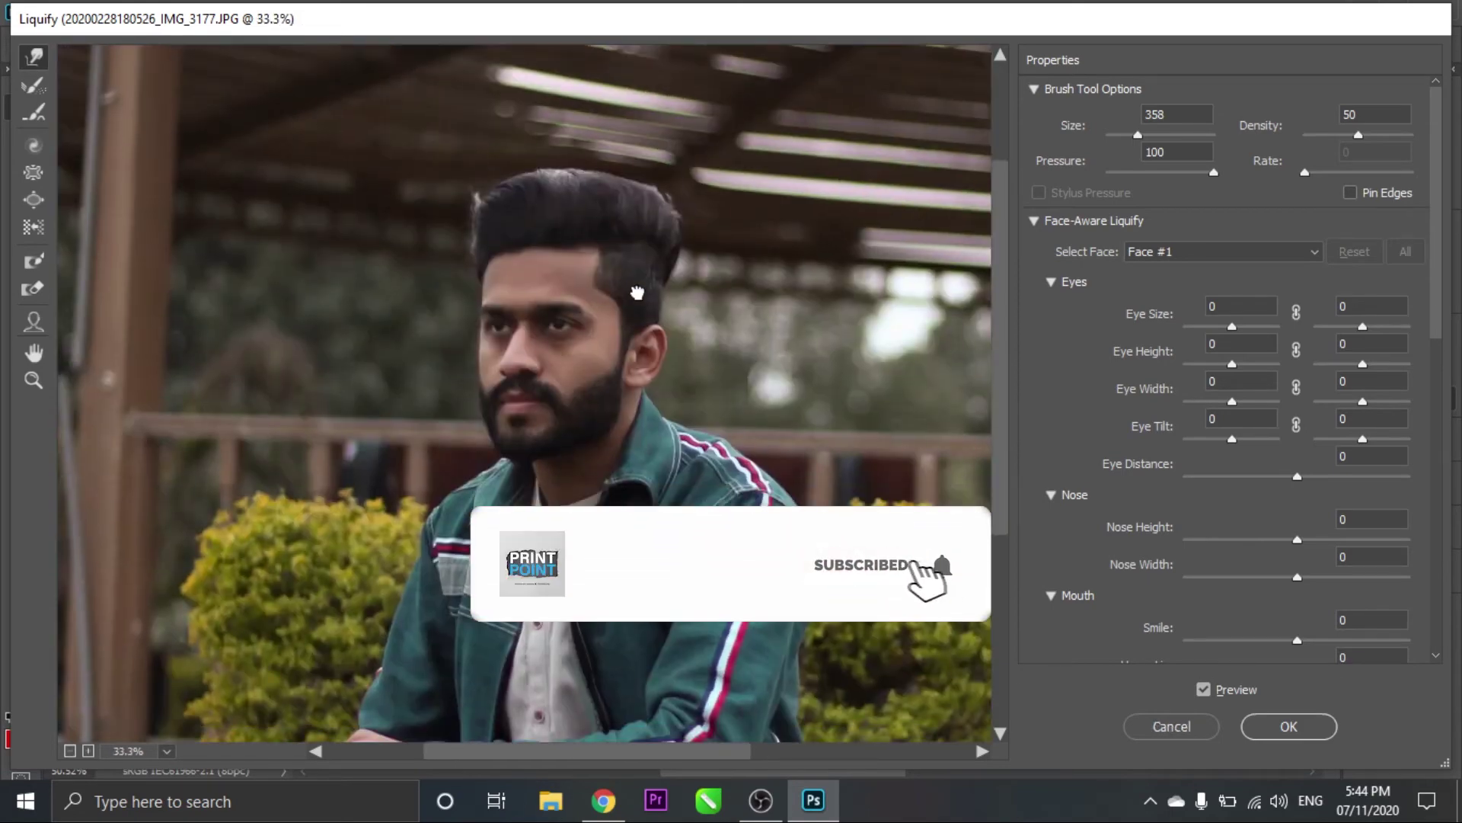
pyautogui.click(1288, 726)
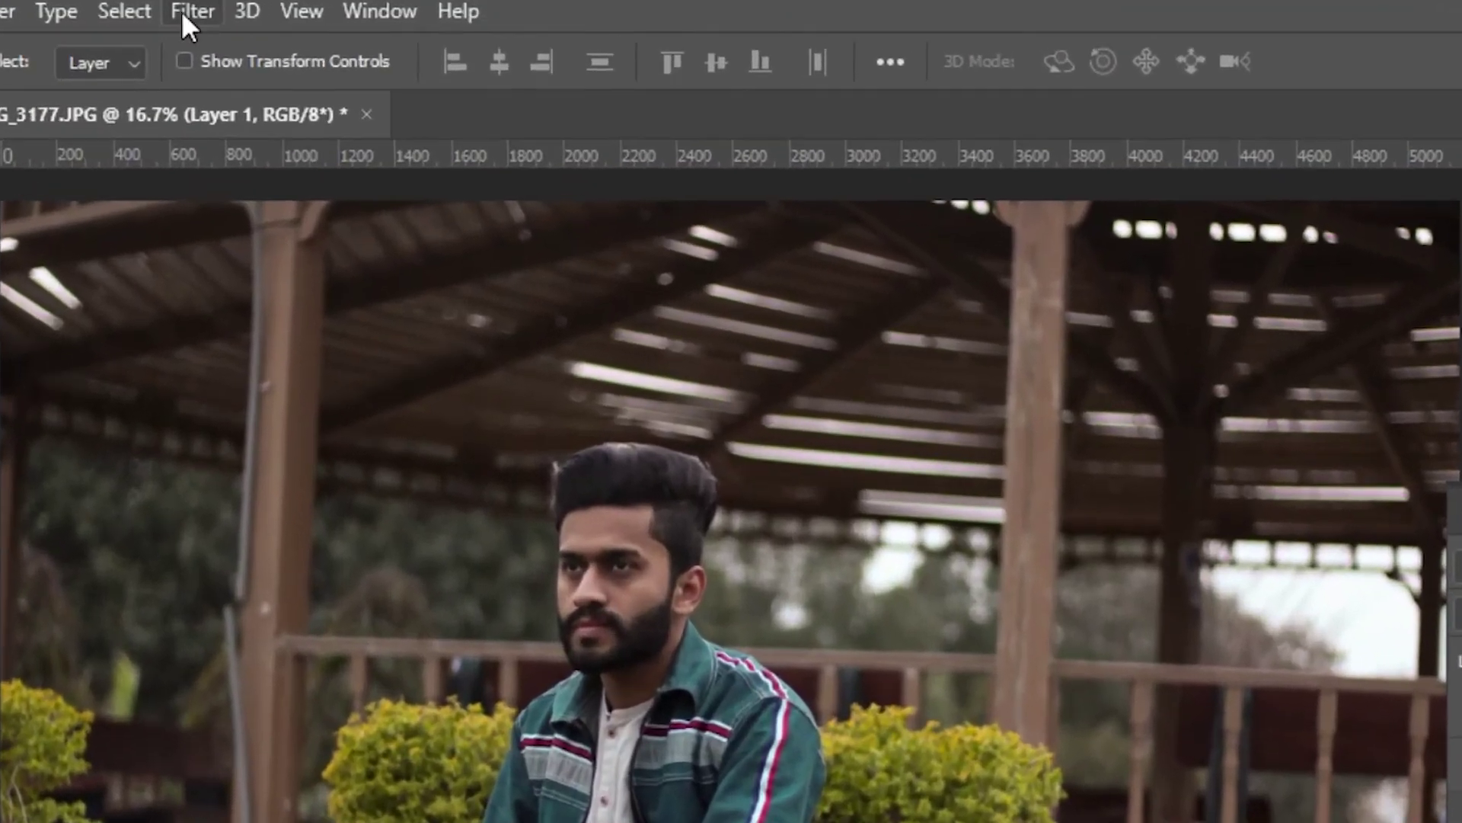
# Apply a High Pass filter with a 0.9-pixel radius to the portrait layer.
pyautogui.click(190, 11)
pyautogui.moveTo(219, 682)
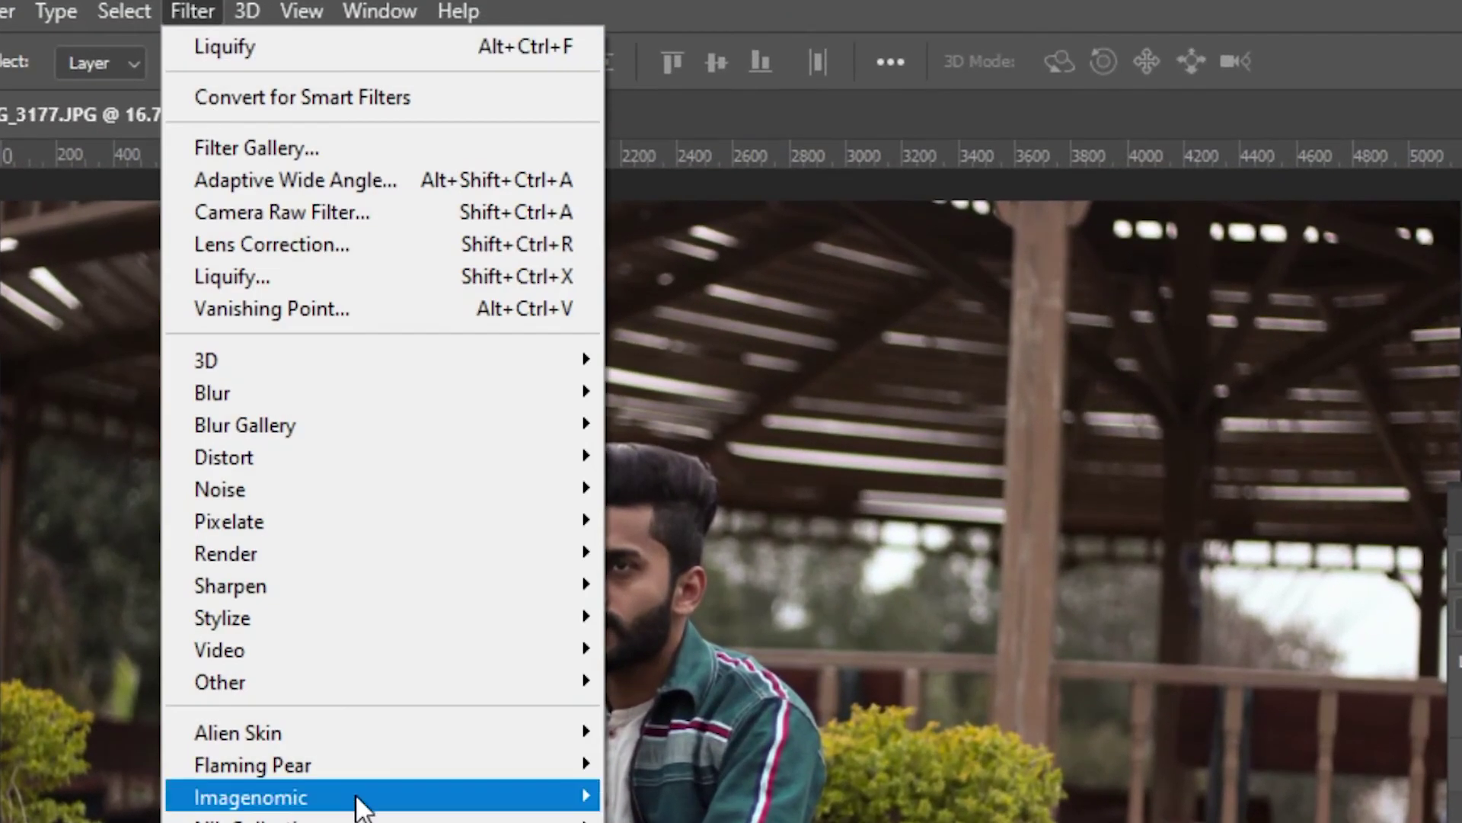
pyautogui.click(654, 711)
pyautogui.moveTo(646, 698)
pyautogui.mouseDown()
pyautogui.moveTo(660, 697)
pyautogui.moveTo(641, 704)
pyautogui.mouseUp()
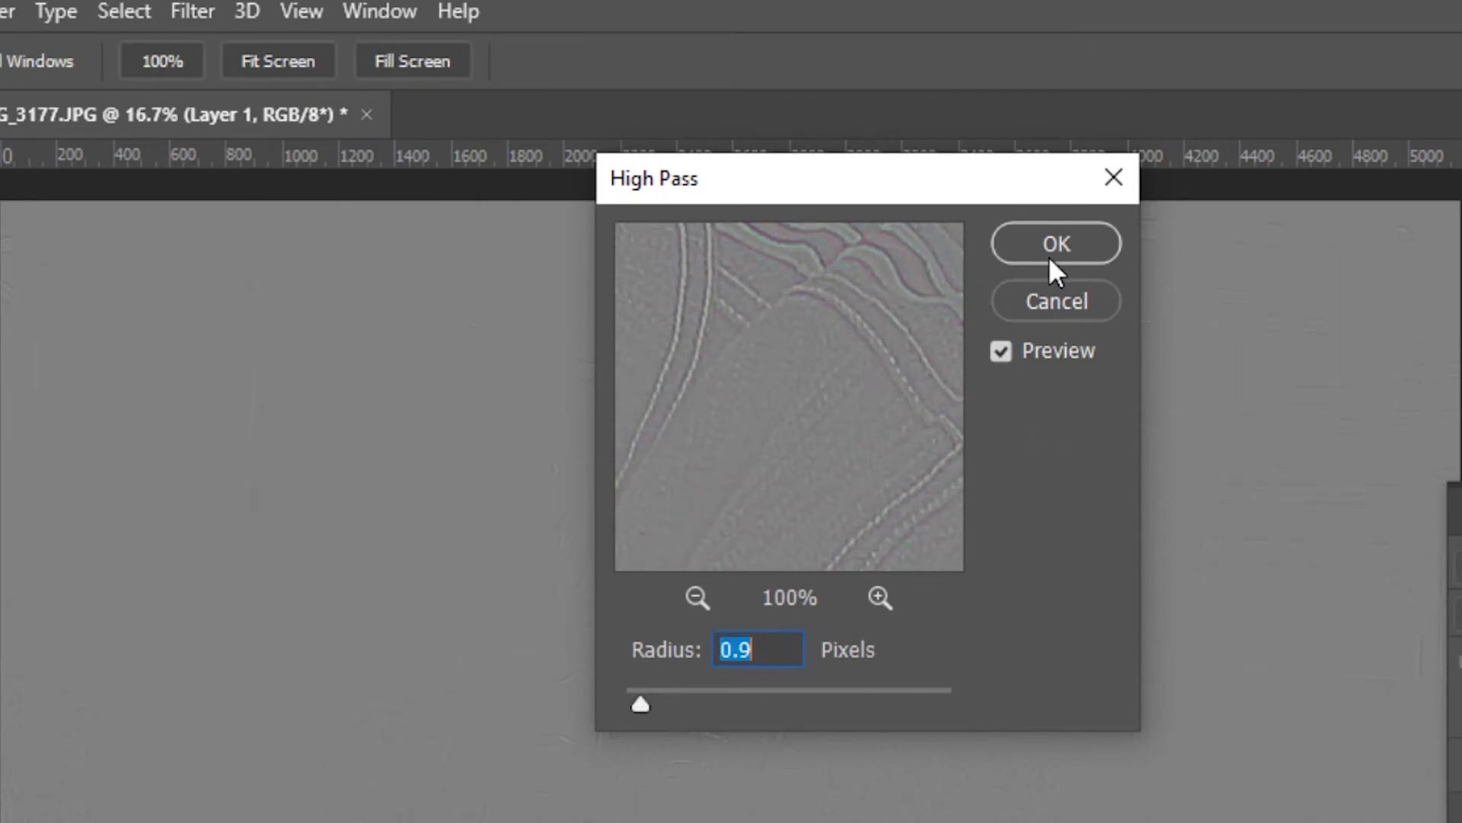
pyautogui.click(1049, 256)
# Blend the High Pass layer in Linear Light mode and merge it into Background.
pyautogui.click(1181, 395)
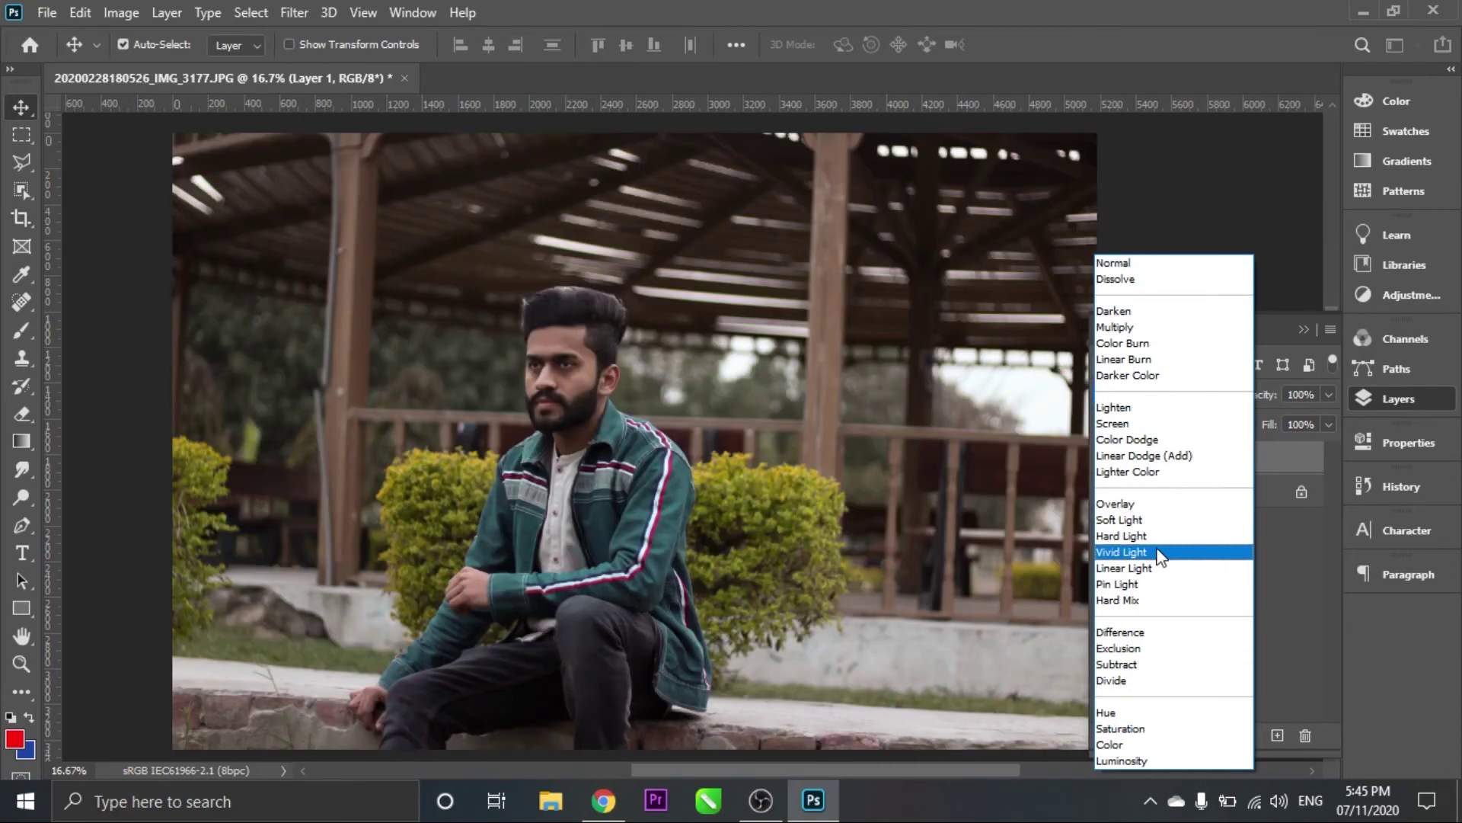
pyautogui.click(1139, 568)
pyautogui.click(679, 404)
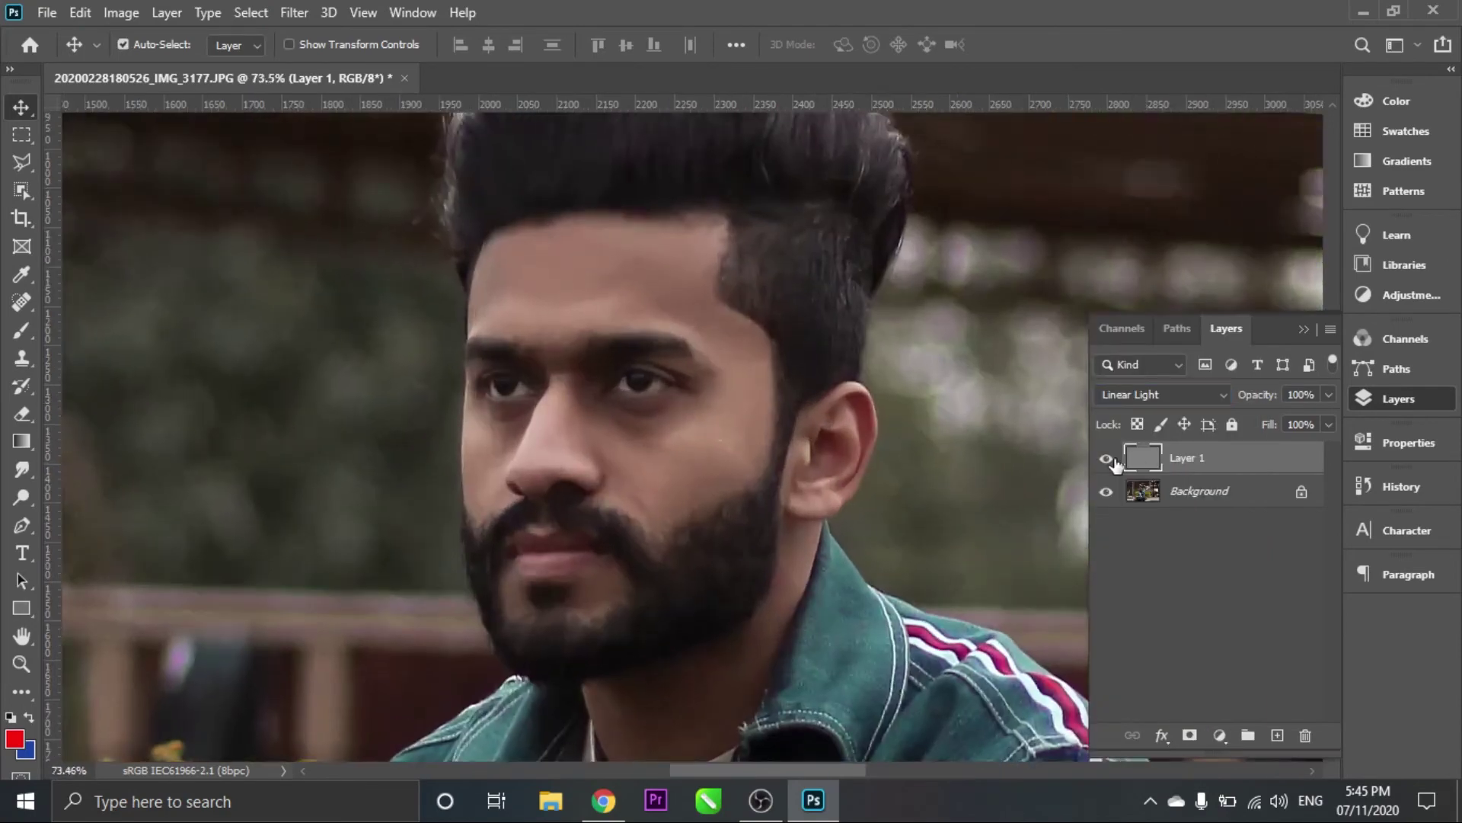
pyautogui.scroll(-5, 606, 320)
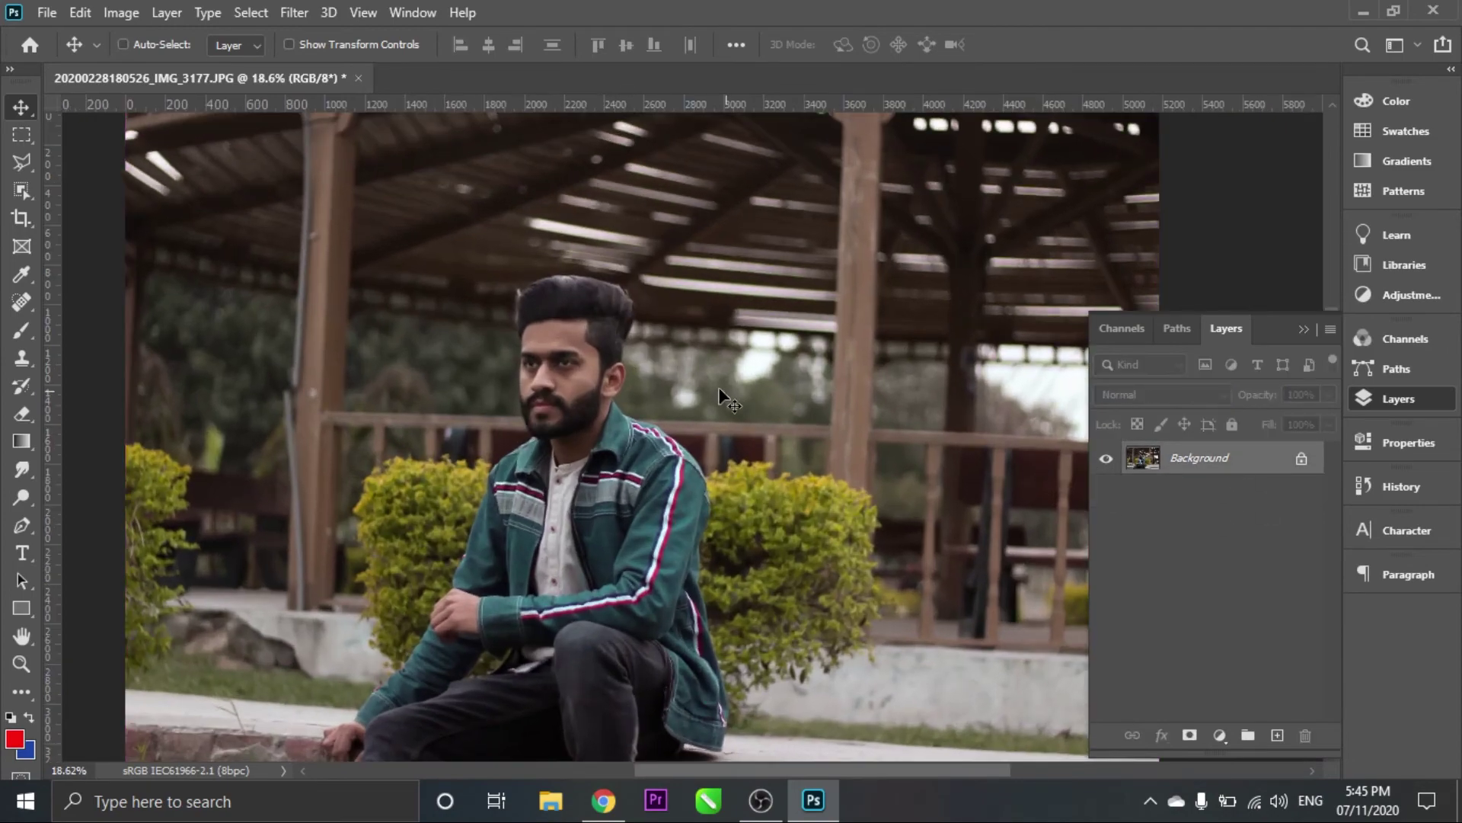
# Place the Attitude graphic into the photo and commit it.
pyautogui.scroll(-2, 980, 232)
pyautogui.scroll(-2, 844, 419)
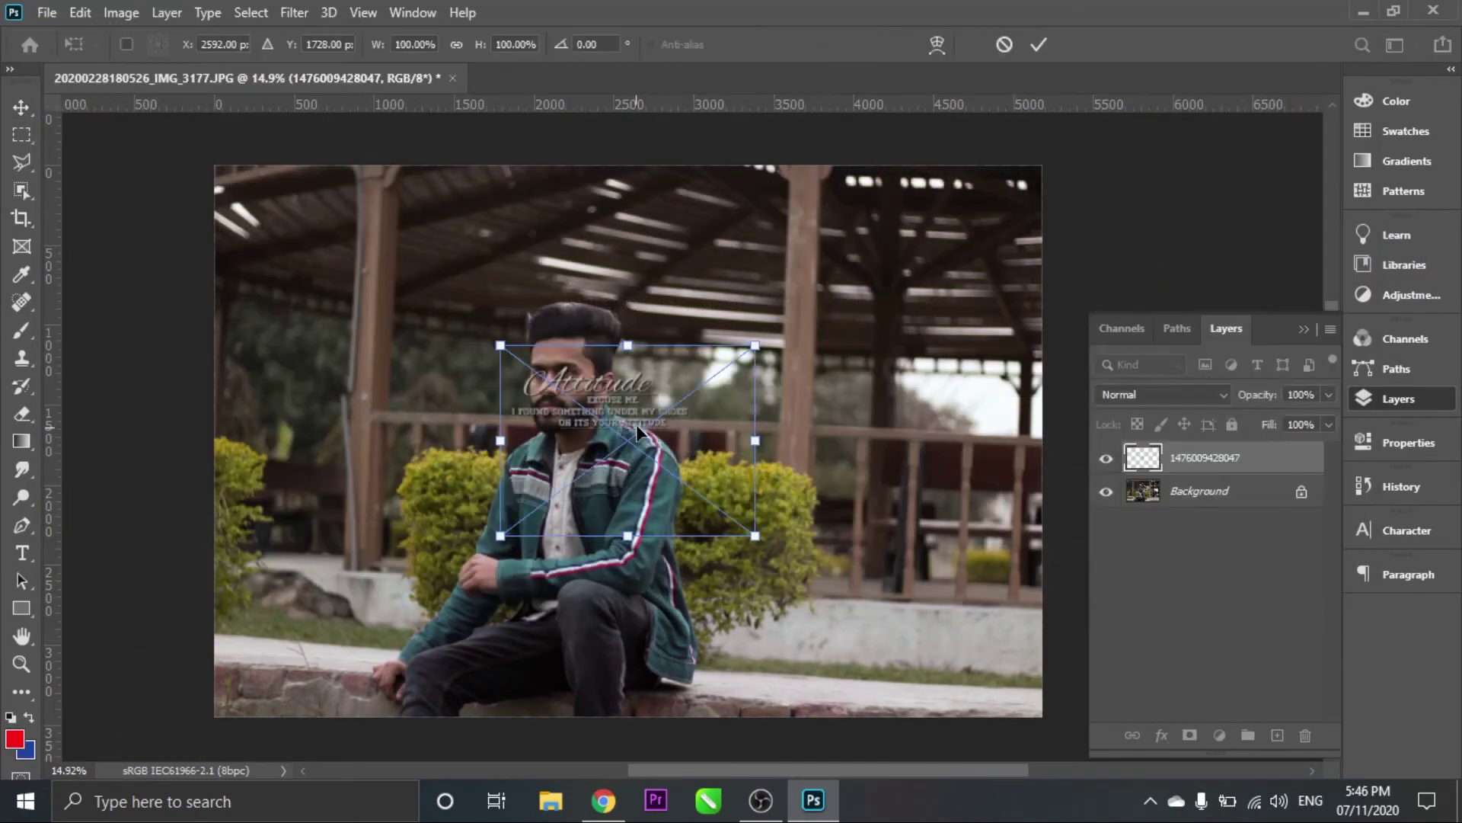
pyautogui.moveTo(637, 423); pyautogui.dragTo(959, 263)
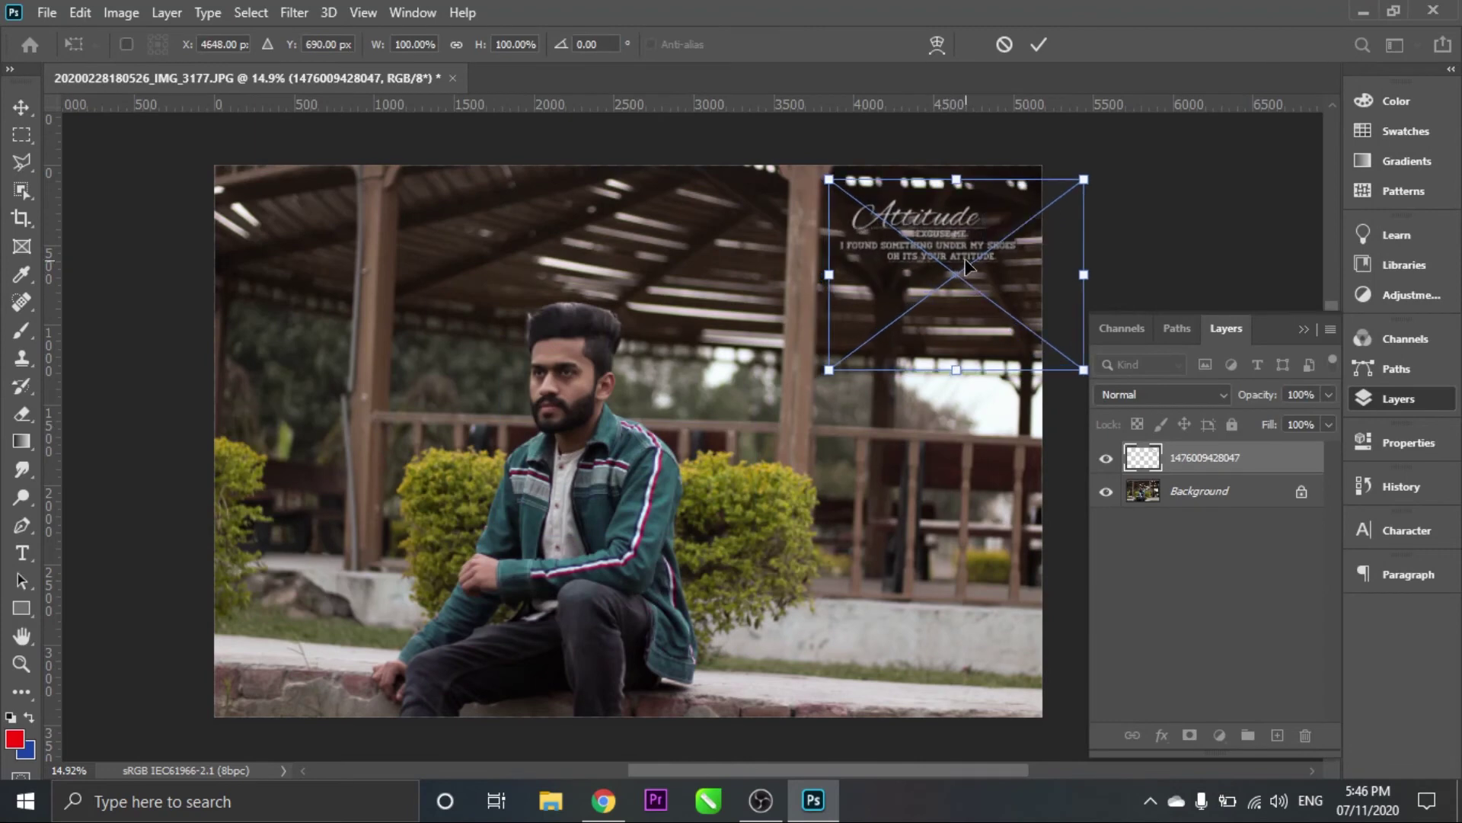
pyautogui.press('Return')
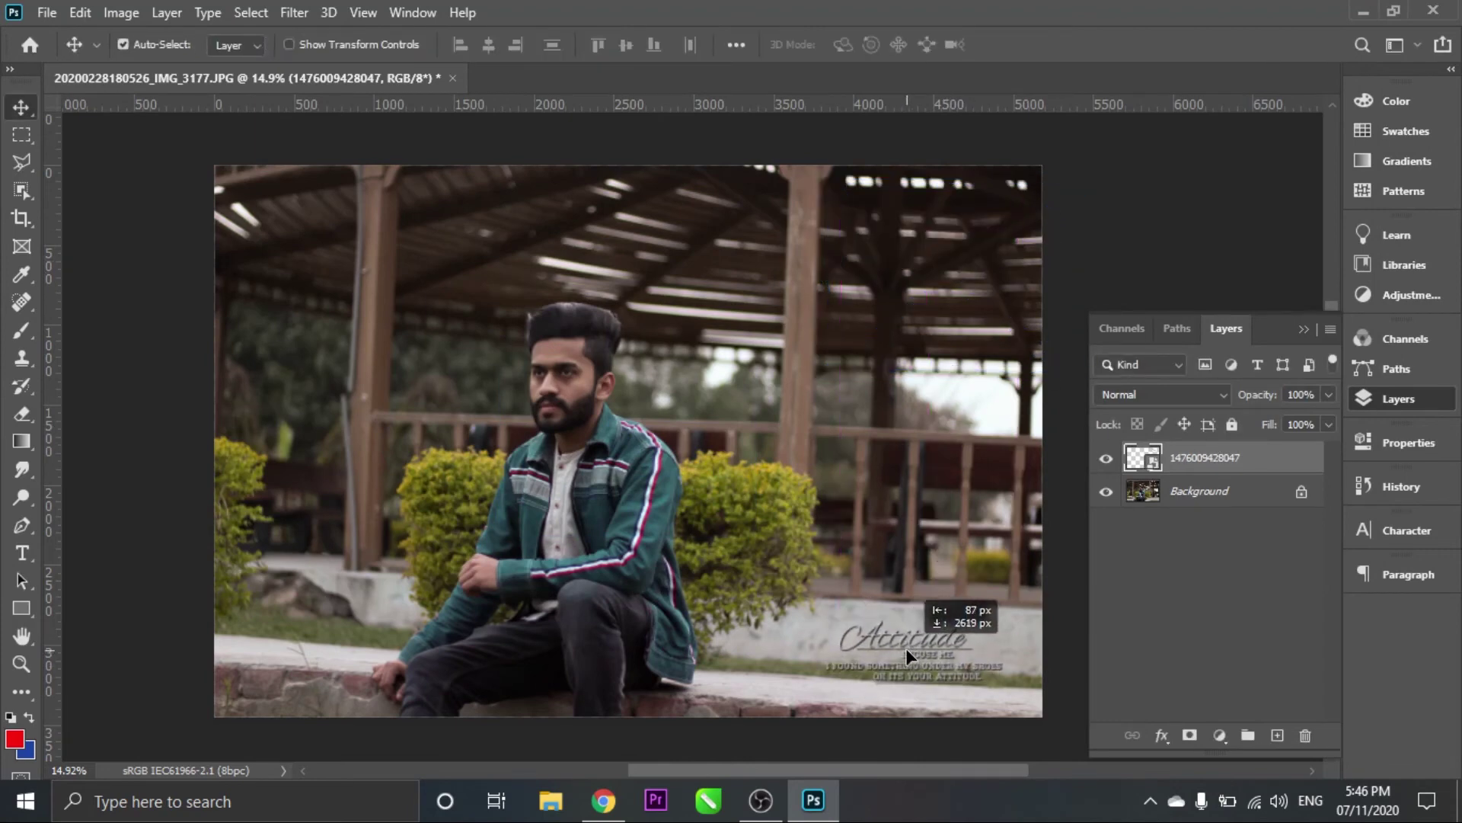
# Move the Attitude graphic into the photo's bottom-right corner.
pyautogui.moveTo(893, 664); pyautogui.dragTo(921, 654)
pyautogui.scroll(-1, 598, 200)
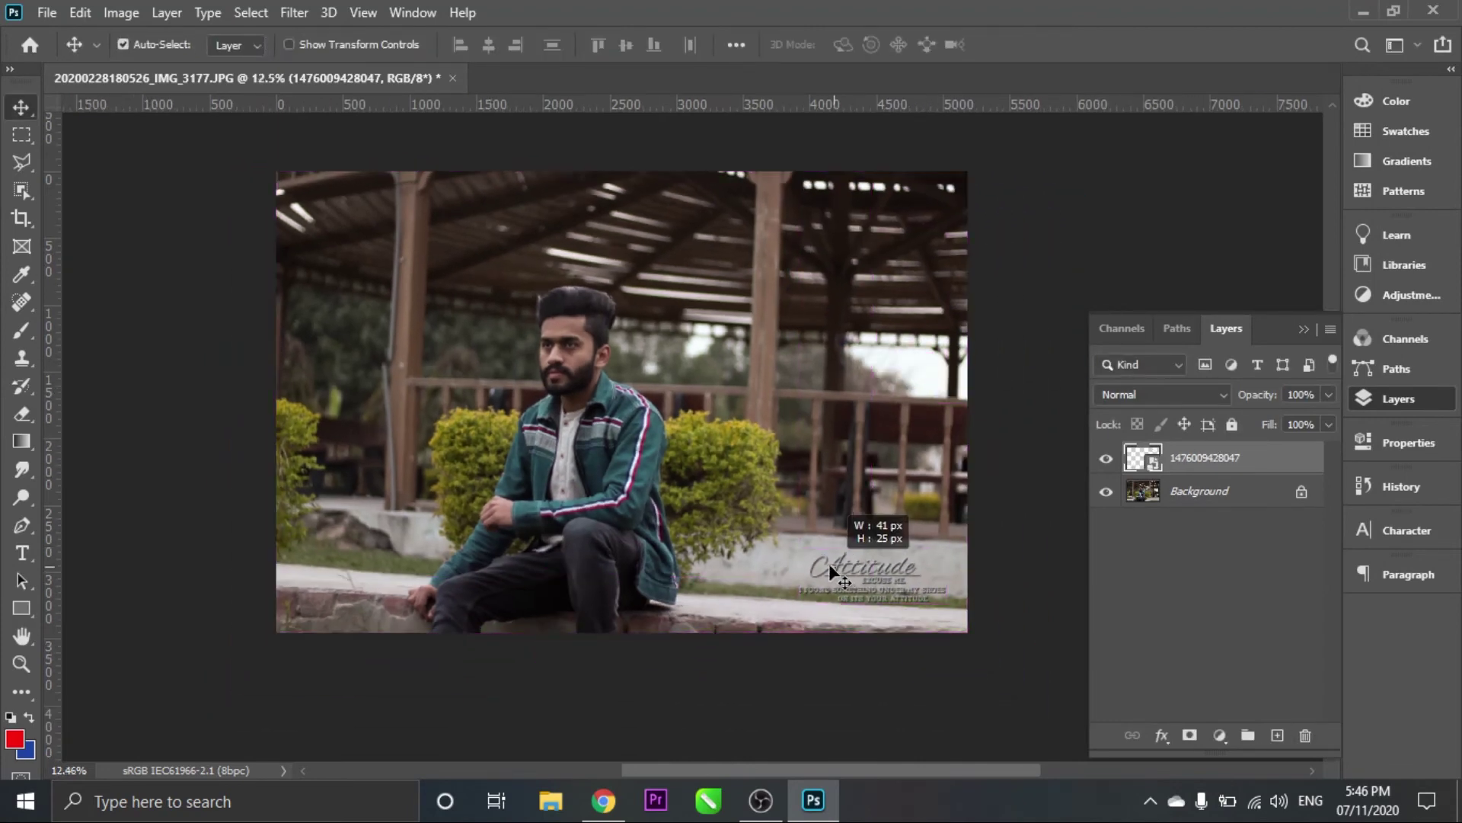
pyautogui.scroll(2, 712, 660)
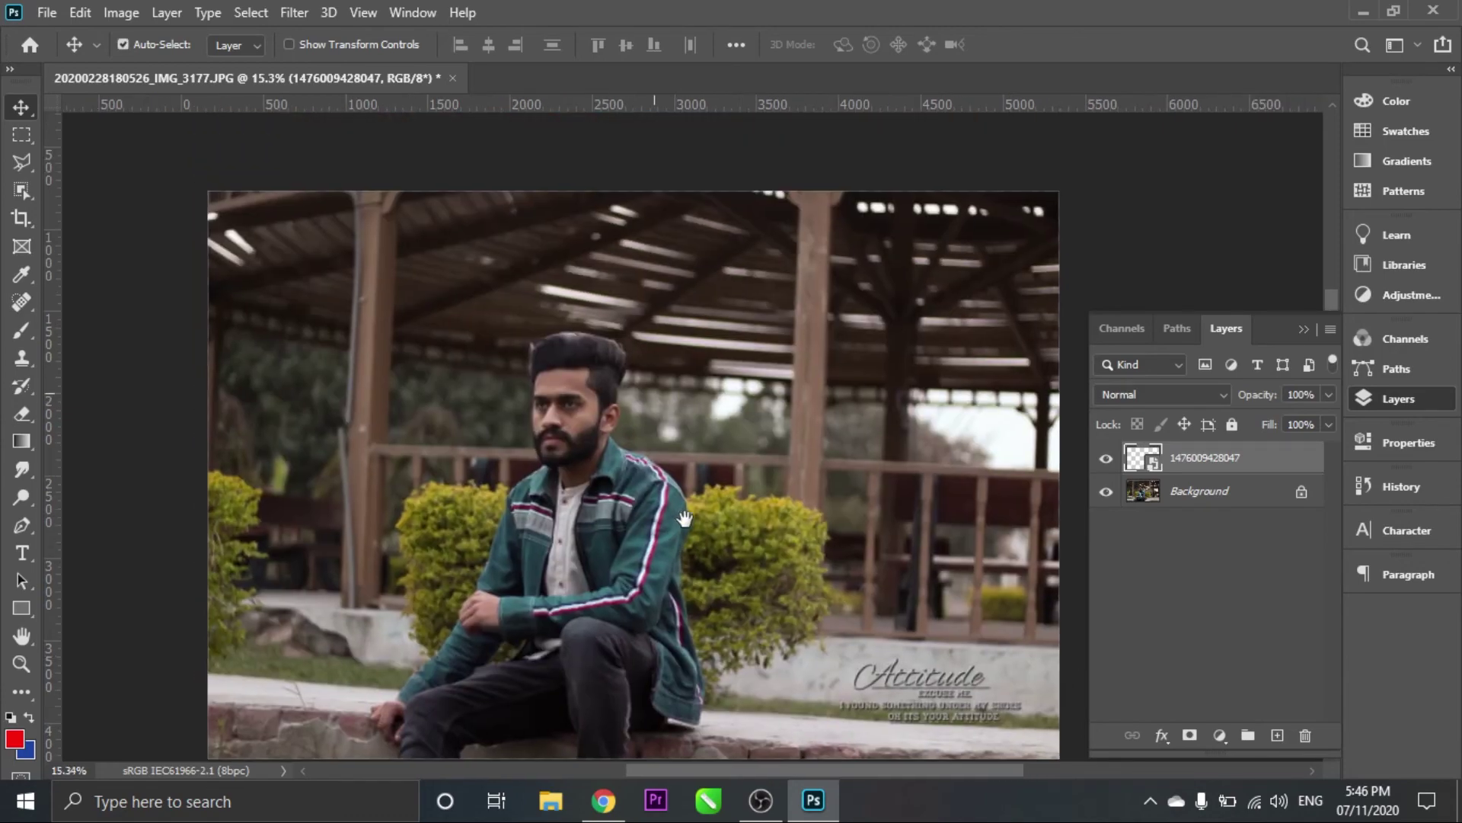
pyautogui.scroll(1, 685, 518)
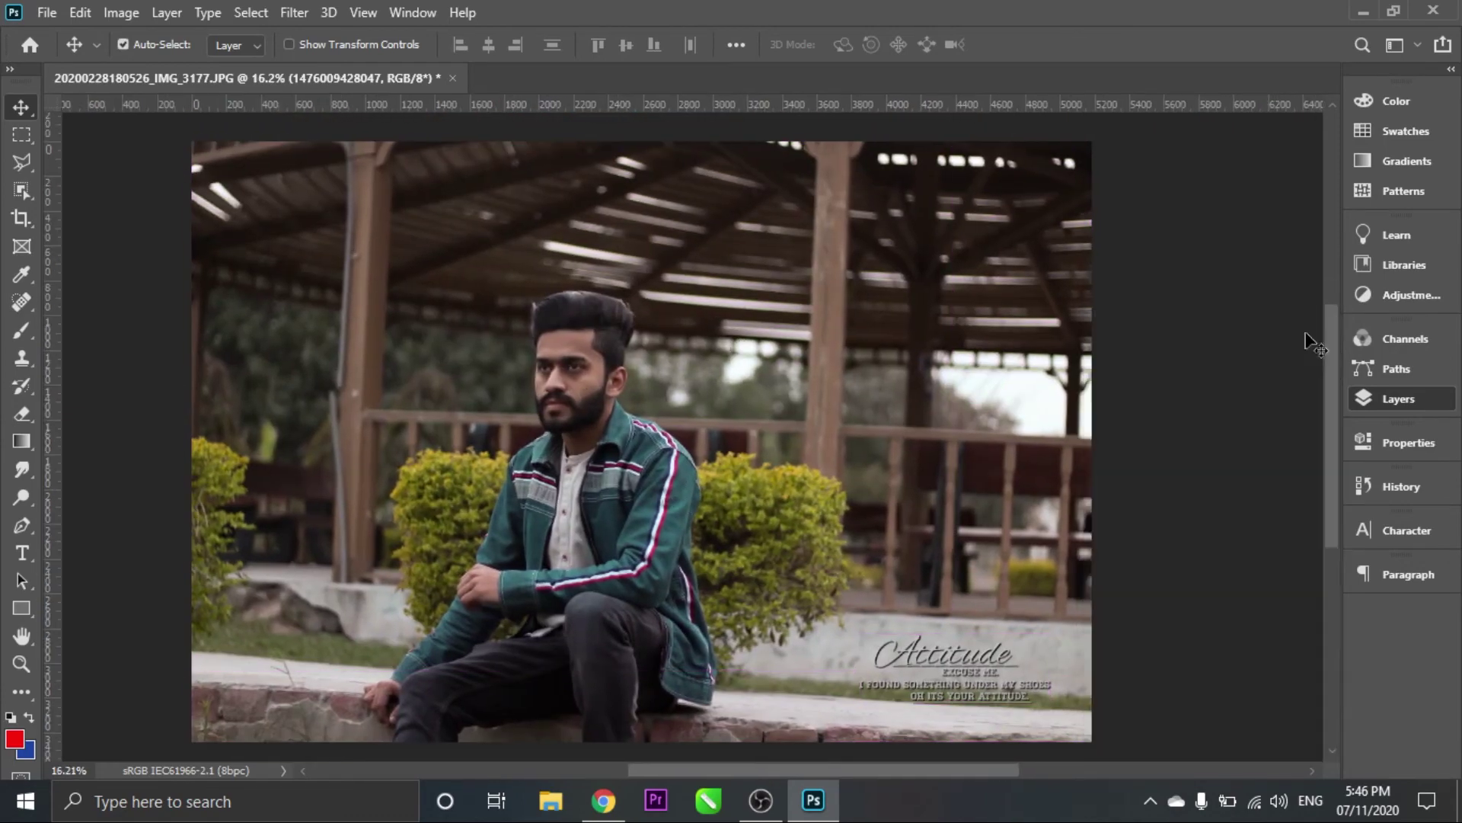
pyautogui.scroll(3, 676, 702)
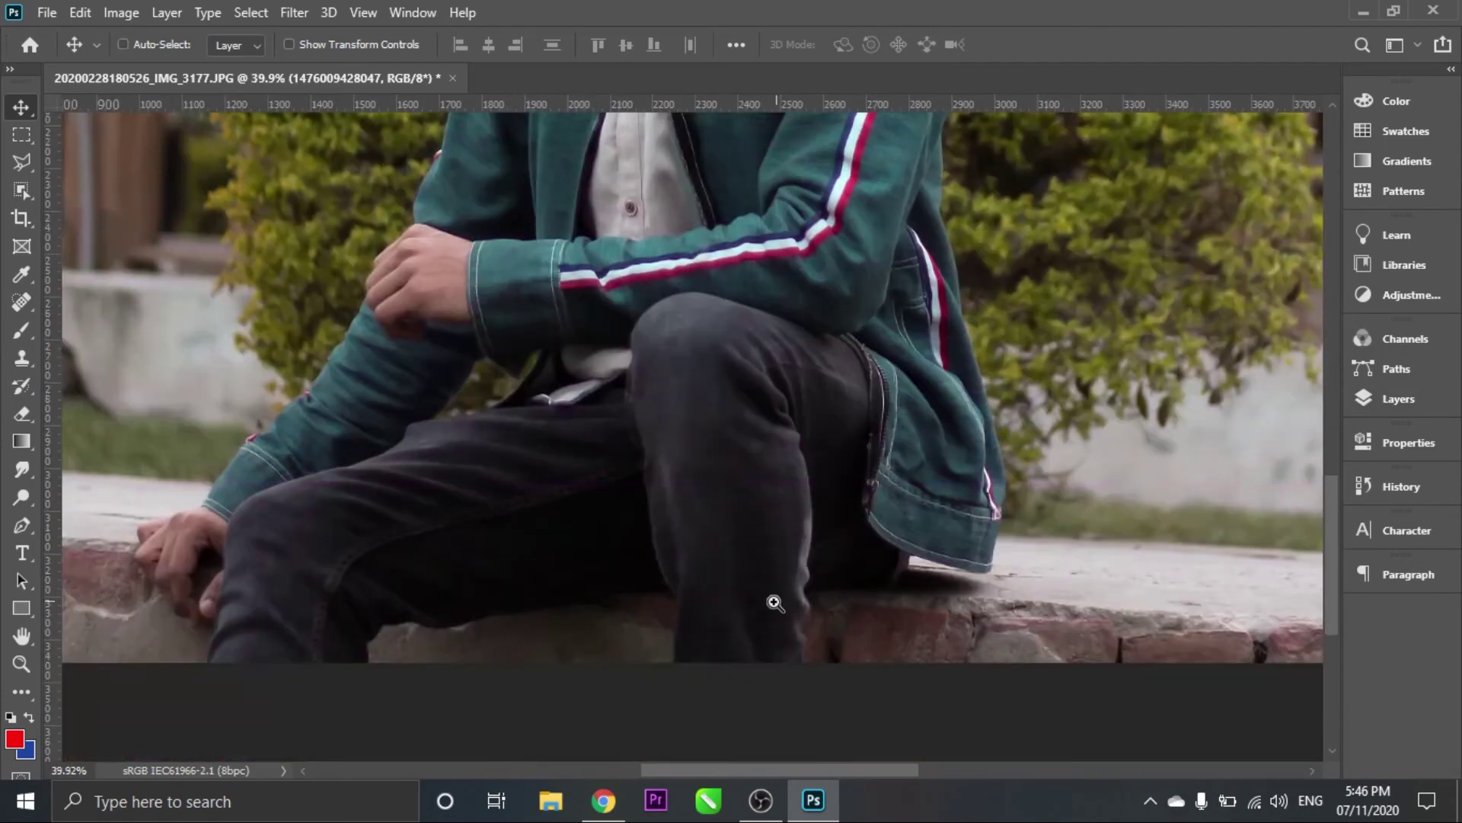
pyautogui.scroll(-2, 686, 555)
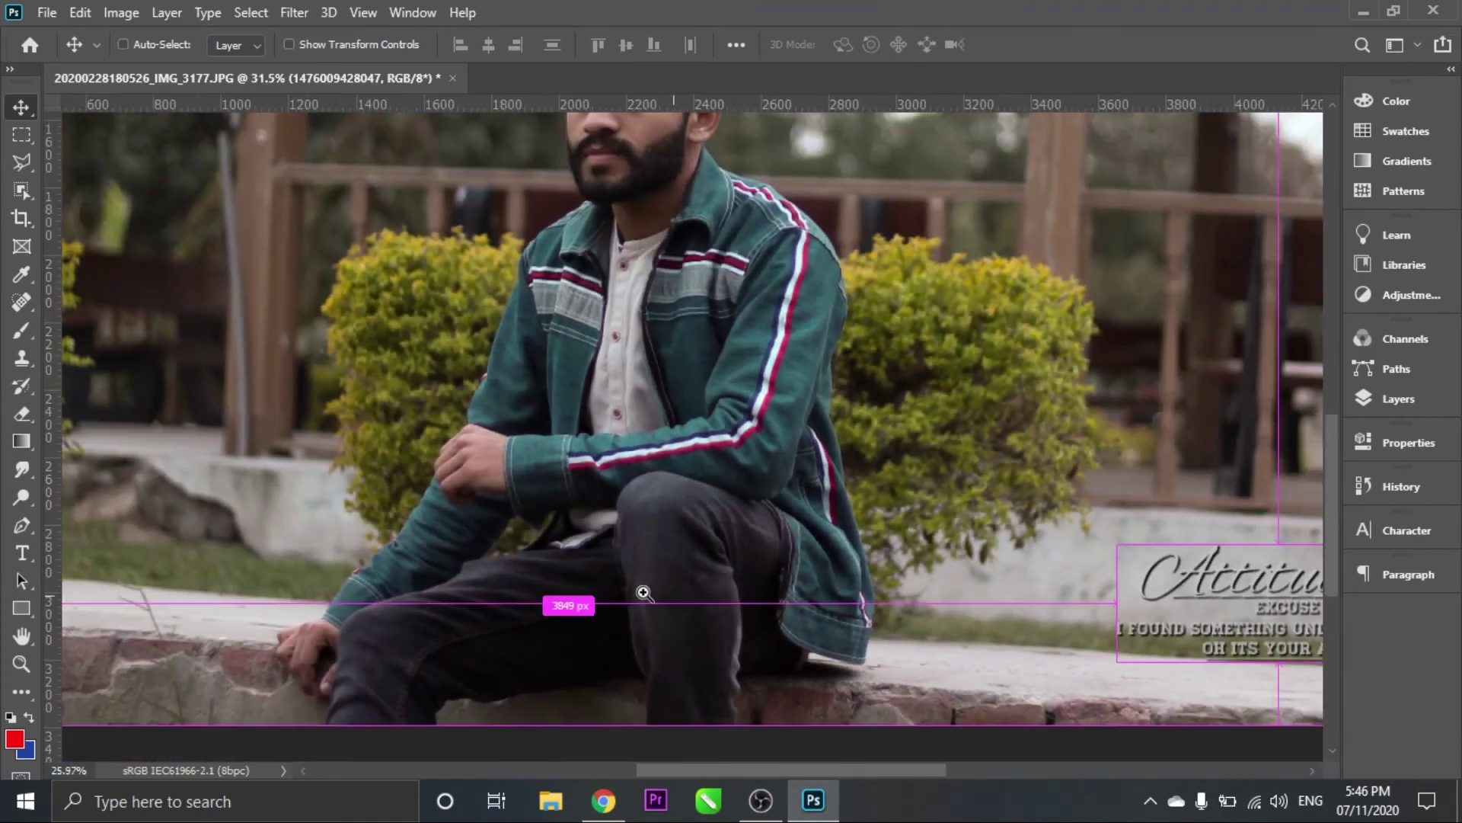
pyautogui.scroll(-2, 644, 592)
# Select the Background layer and add a Curves adjustment layer.
pyautogui.click(1448, 397)
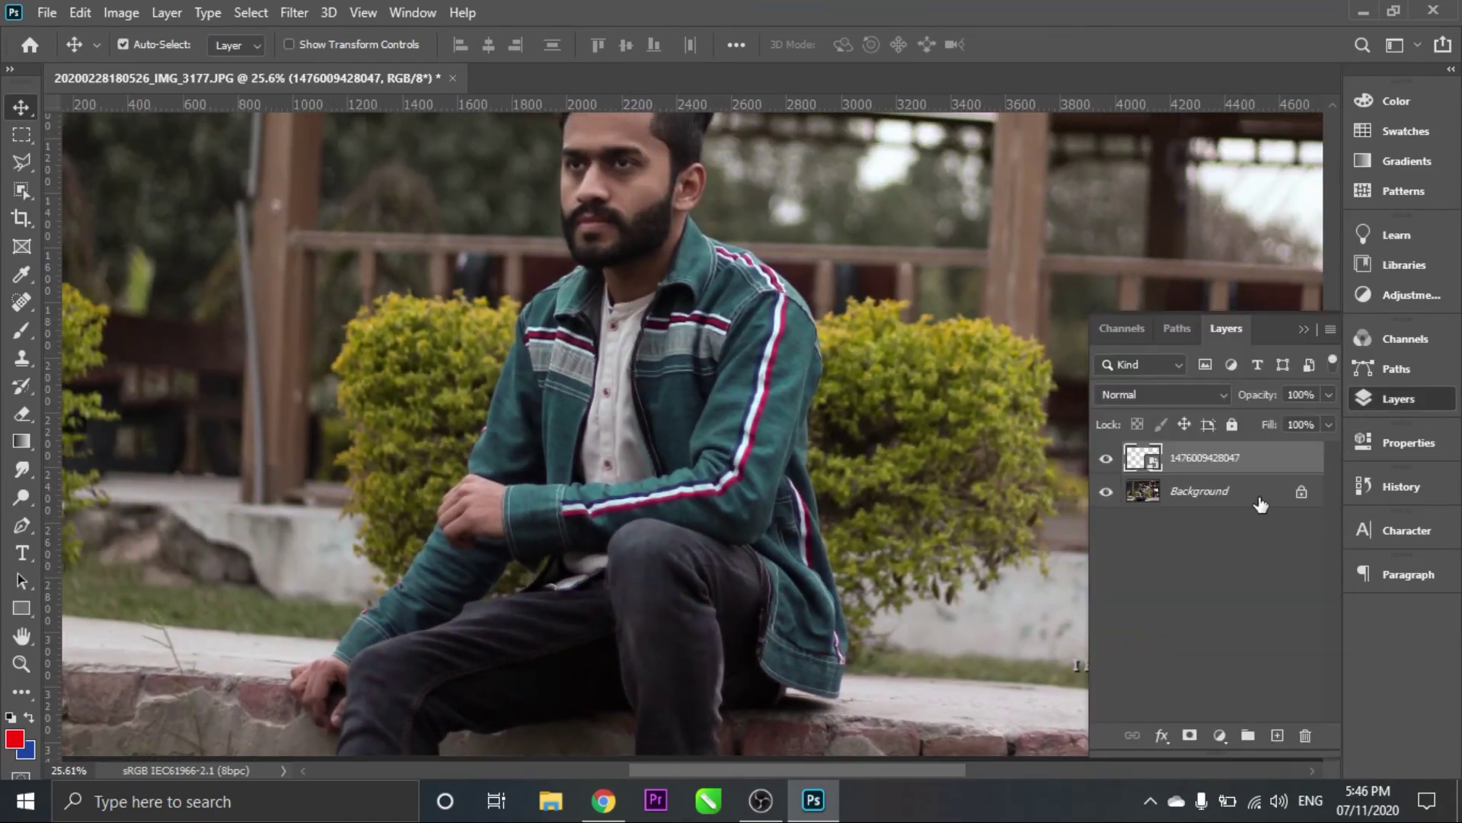
pyautogui.click(1258, 496)
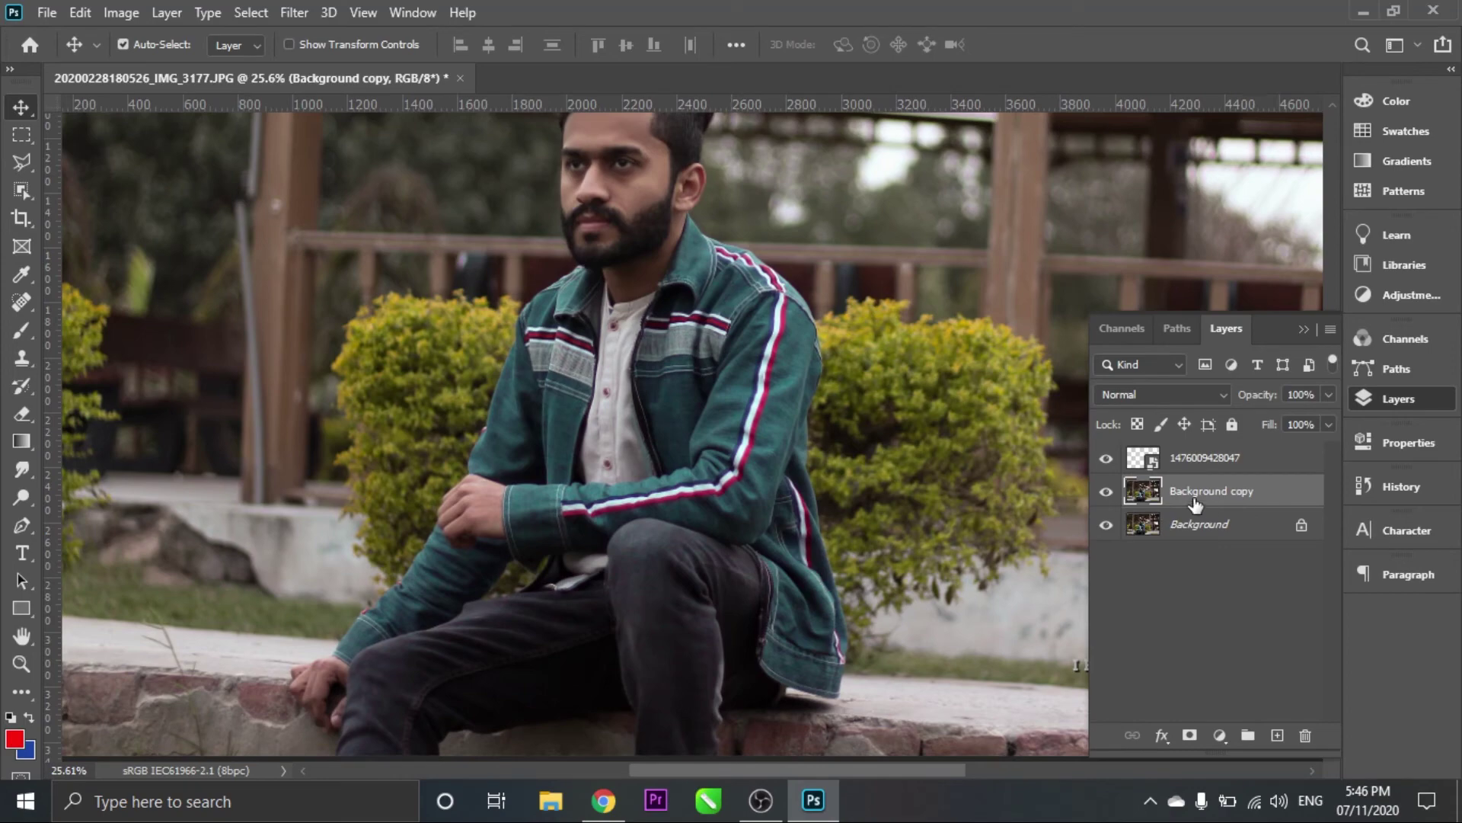
pyautogui.click(1220, 736)
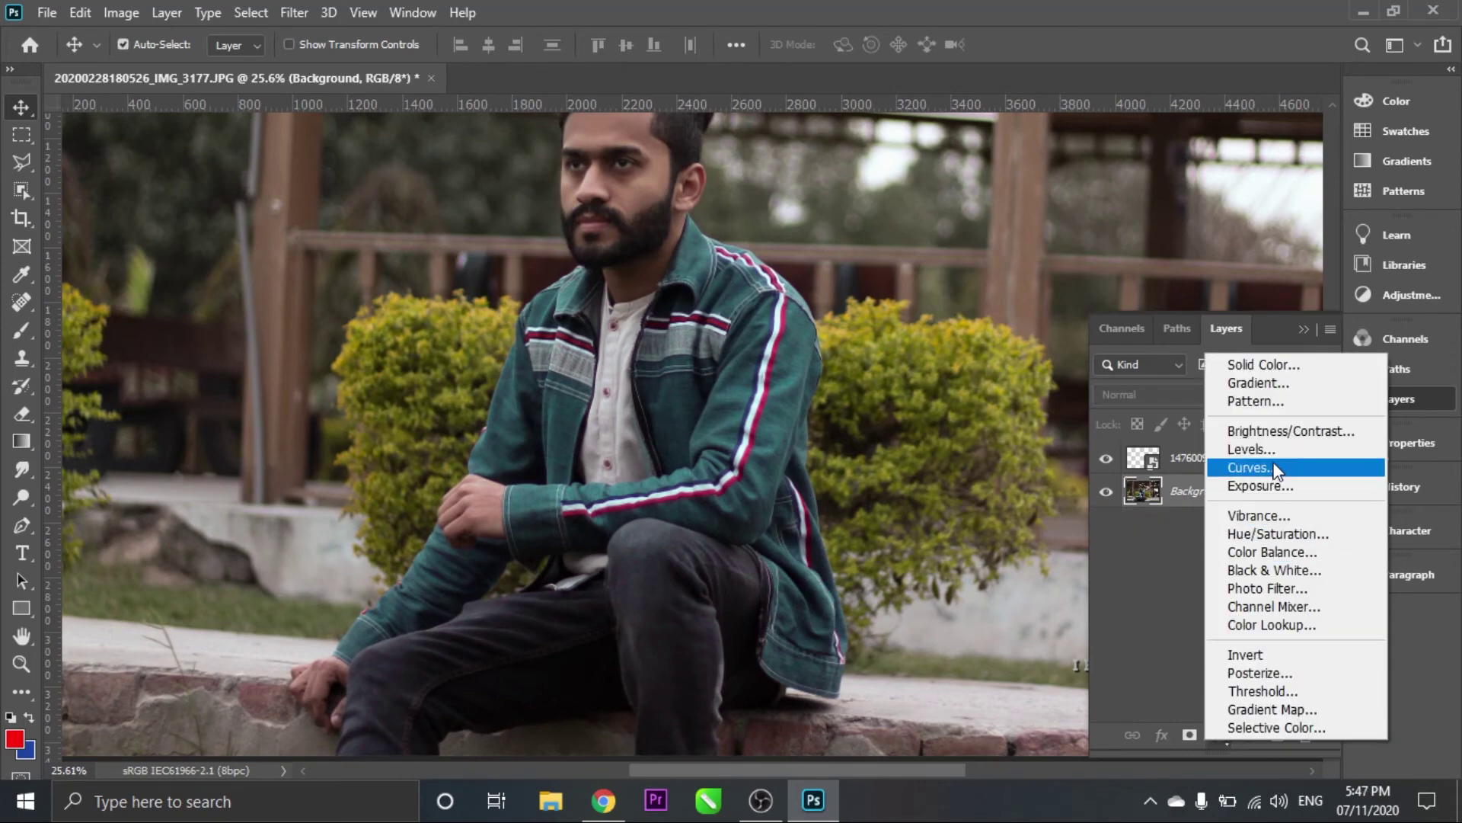
pyautogui.click(1276, 467)
# Shape the RGB curve into an S: lower point pulled down, upper point raised.
pyautogui.moveTo(1178, 636); pyautogui.dragTo(1179, 657)
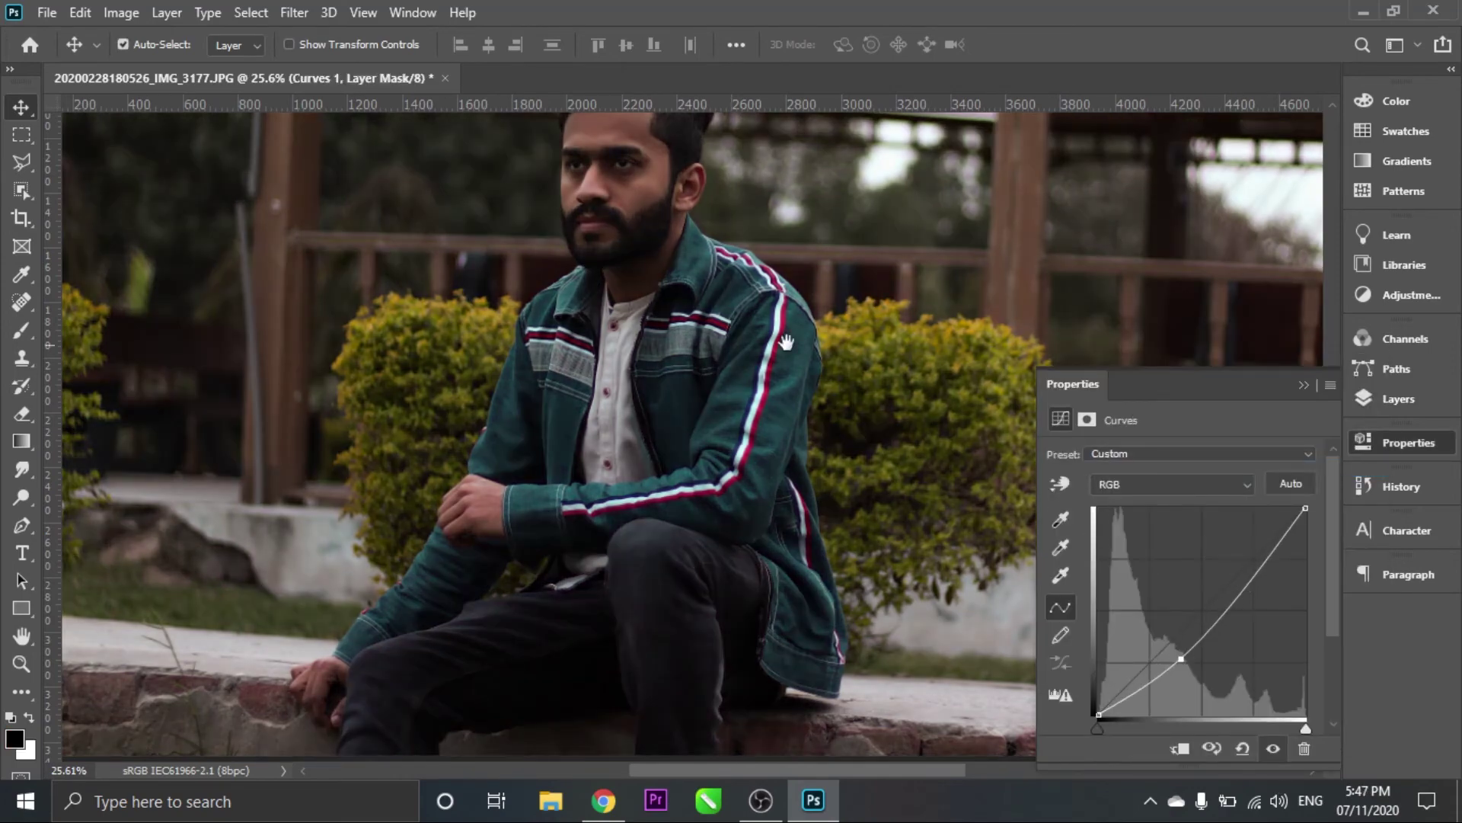
pyautogui.keyDown('alt'); pyautogui.scroll(-3, 786, 342); pyautogui.keyUp('alt')
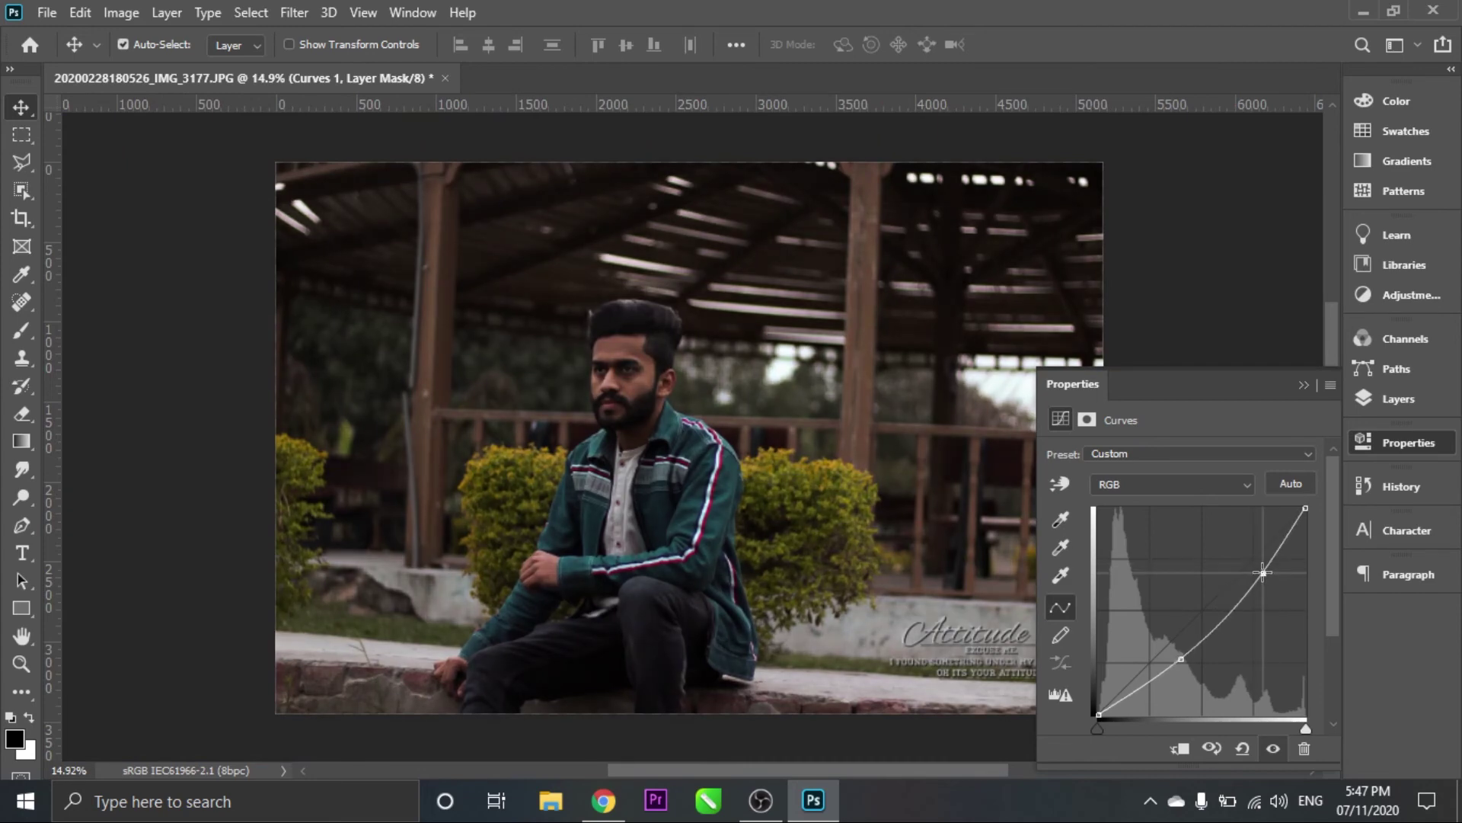
pyautogui.moveTo(1262, 572); pyautogui.dragTo(1261, 567)
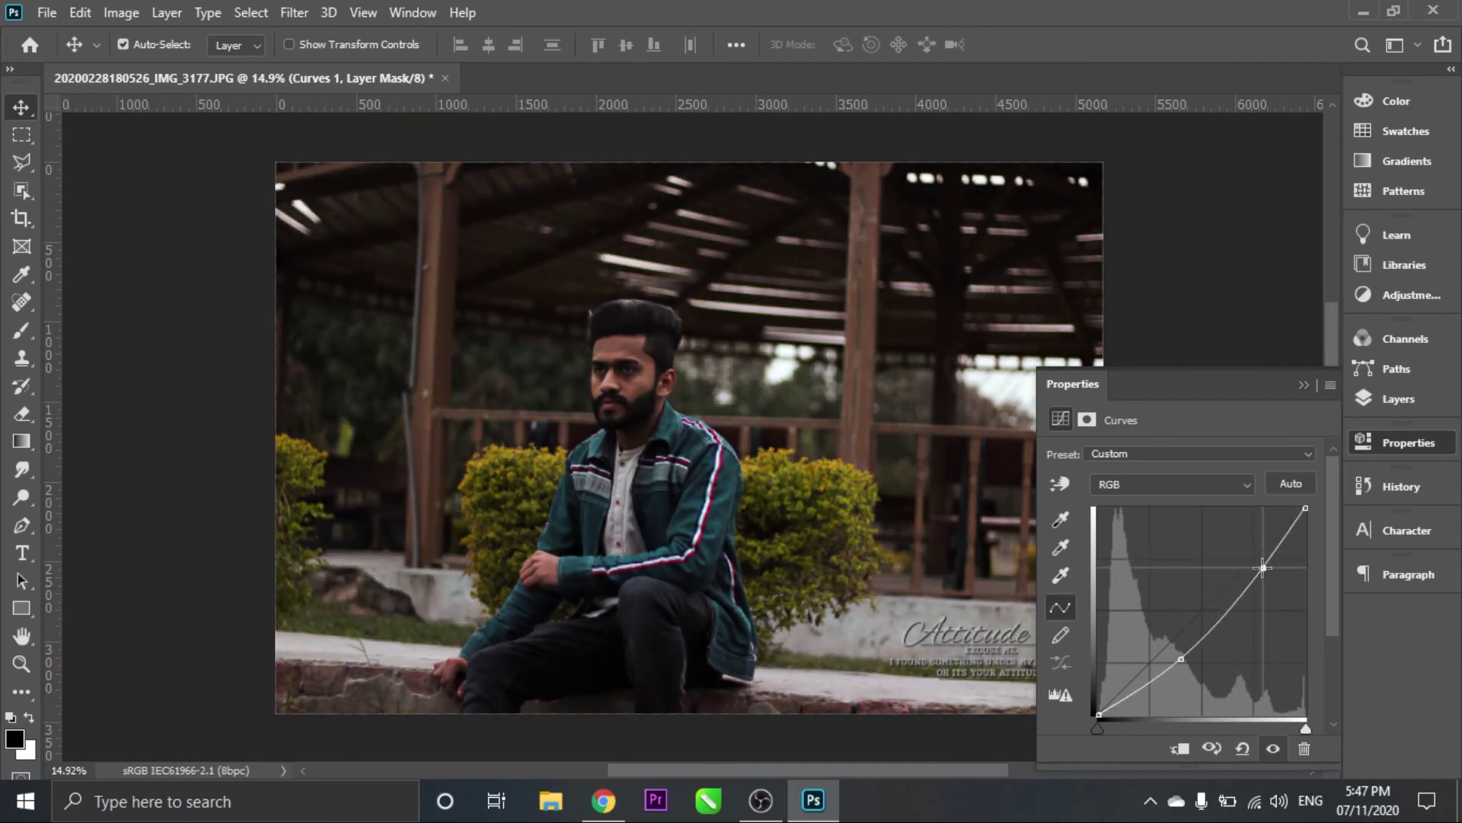
pyautogui.moveTo(1181, 659); pyautogui.dragTo(1175, 657)
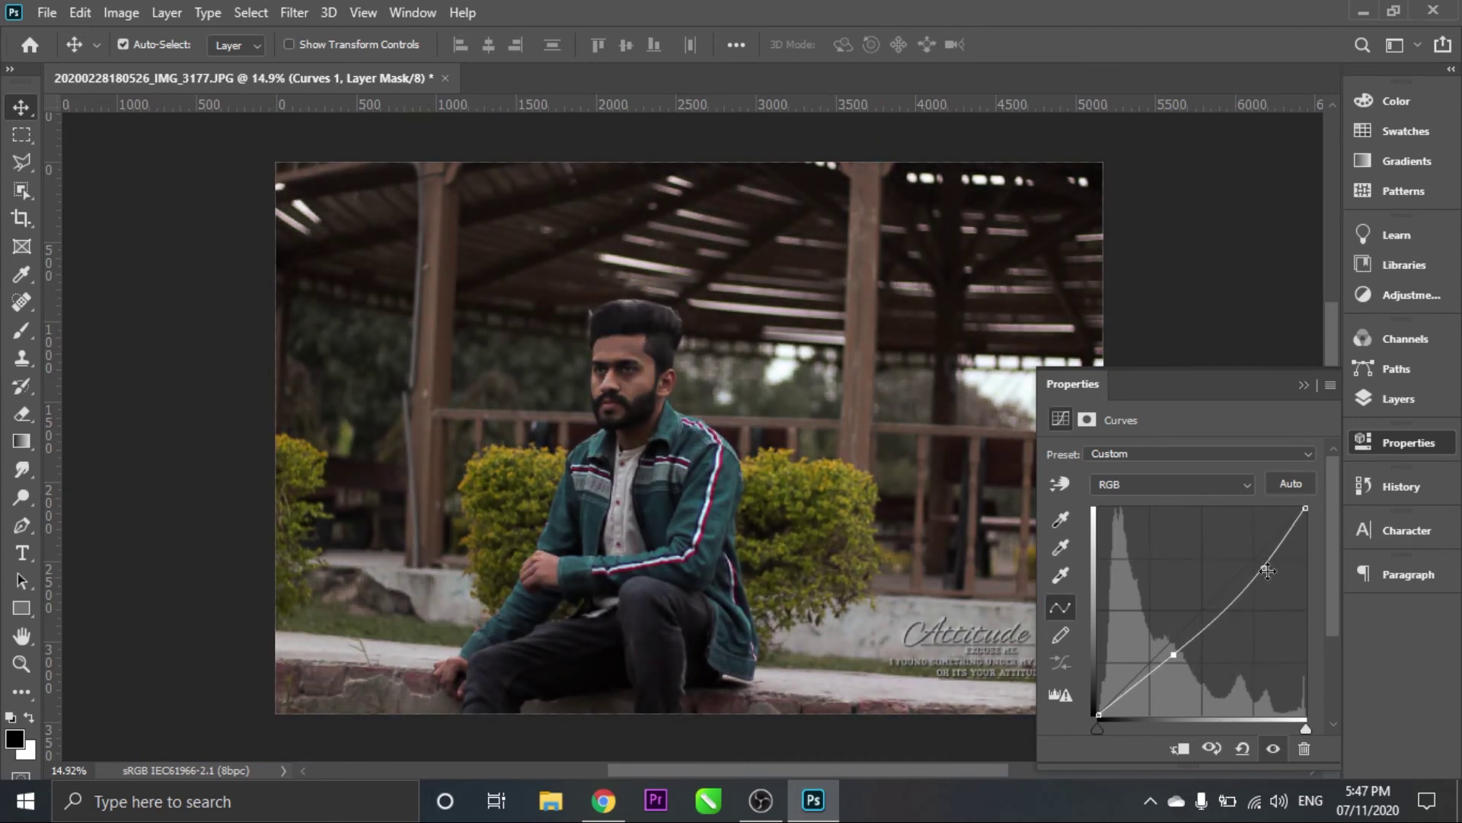
pyautogui.moveTo(1267, 571); pyautogui.dragTo(1242, 554)
pyautogui.keyDown('alt'); pyautogui.scroll(3, 553, 338); pyautogui.keyUp('alt')
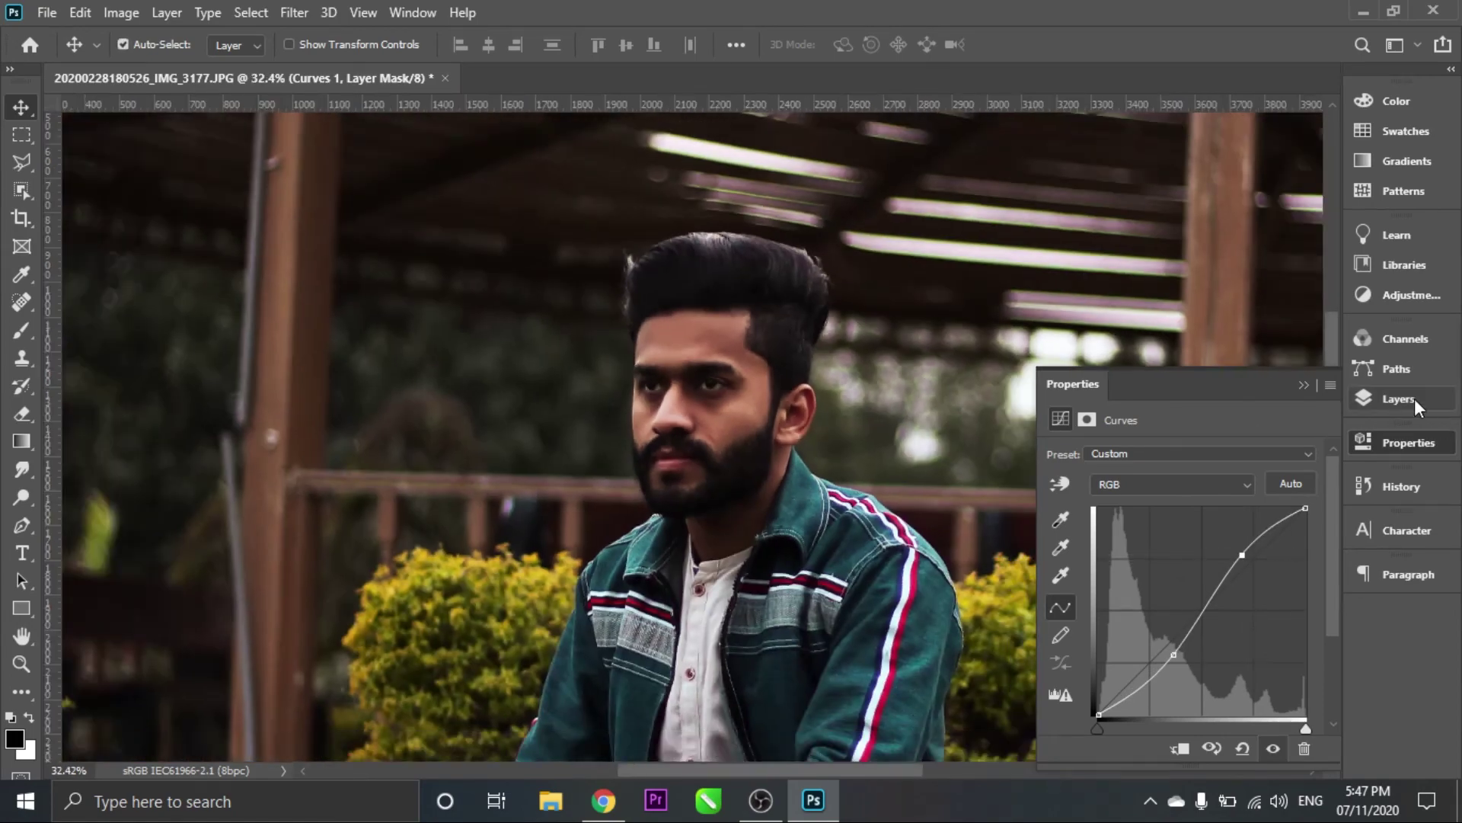
# Fine-tune the curve points, then toggle Curves 1 to compare before and after.
pyautogui.click(1399, 399)
pyautogui.keyDown('alt'); pyautogui.scroll(-4, 490, 294); pyautogui.keyUp('alt')
pyautogui.keyDown('alt'); pyautogui.scroll(2, 533, 335); pyautogui.keyUp('alt')
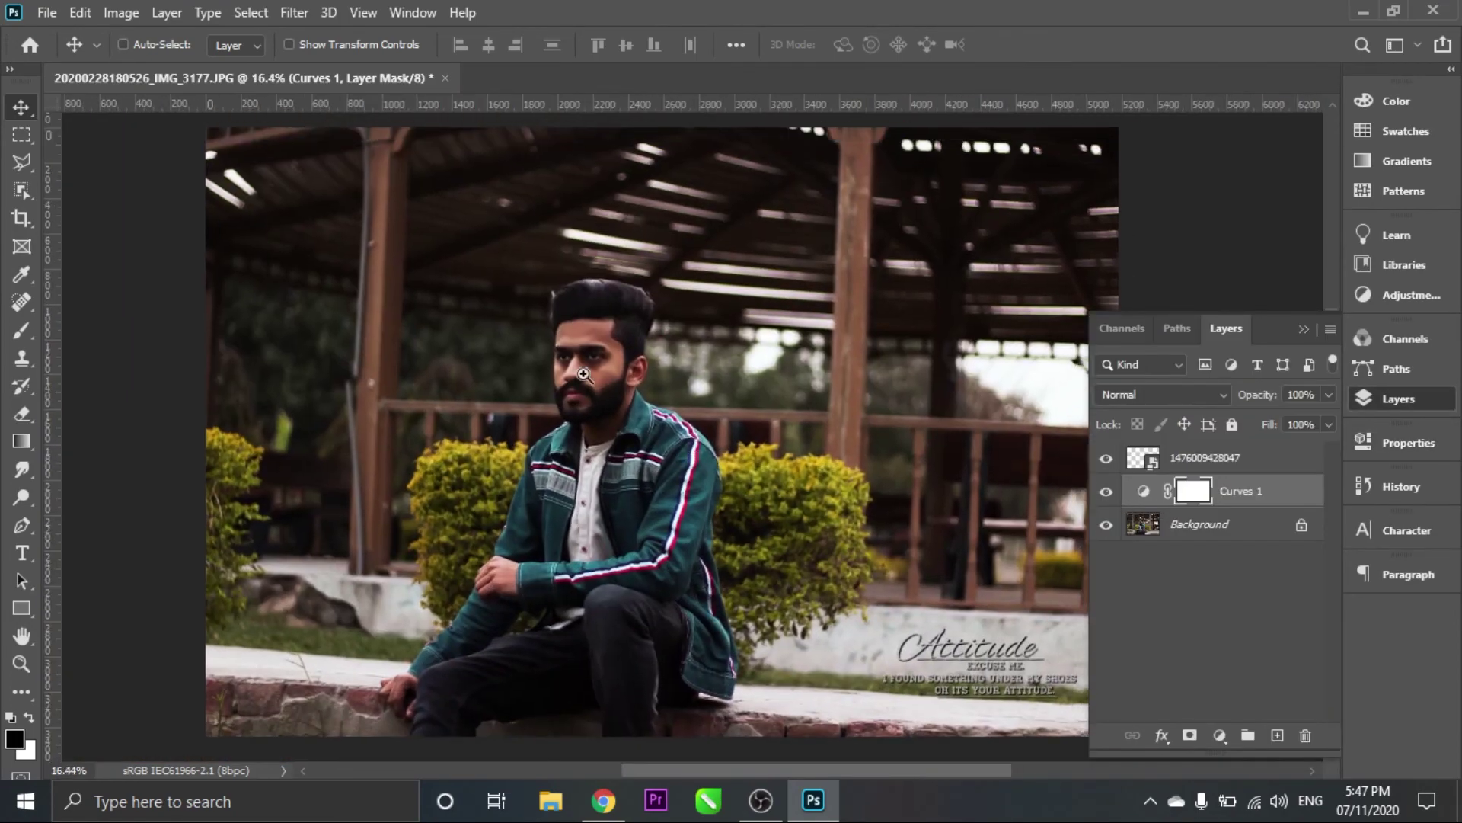
pyautogui.scroll(4, 584, 374)
pyautogui.scroll(-3, 723, 332)
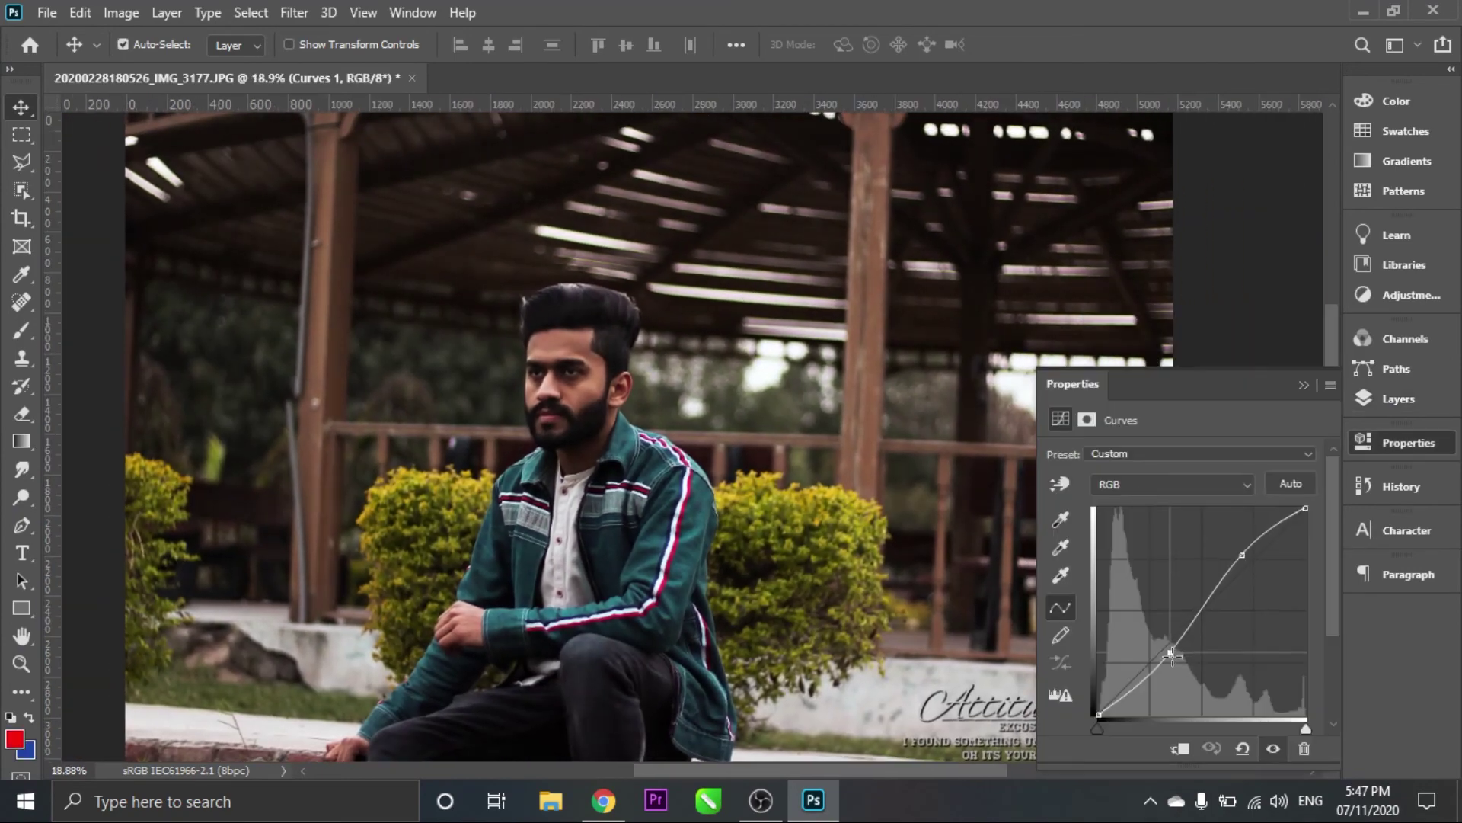
pyautogui.moveTo(1250, 555); pyautogui.dragTo(1247, 558)
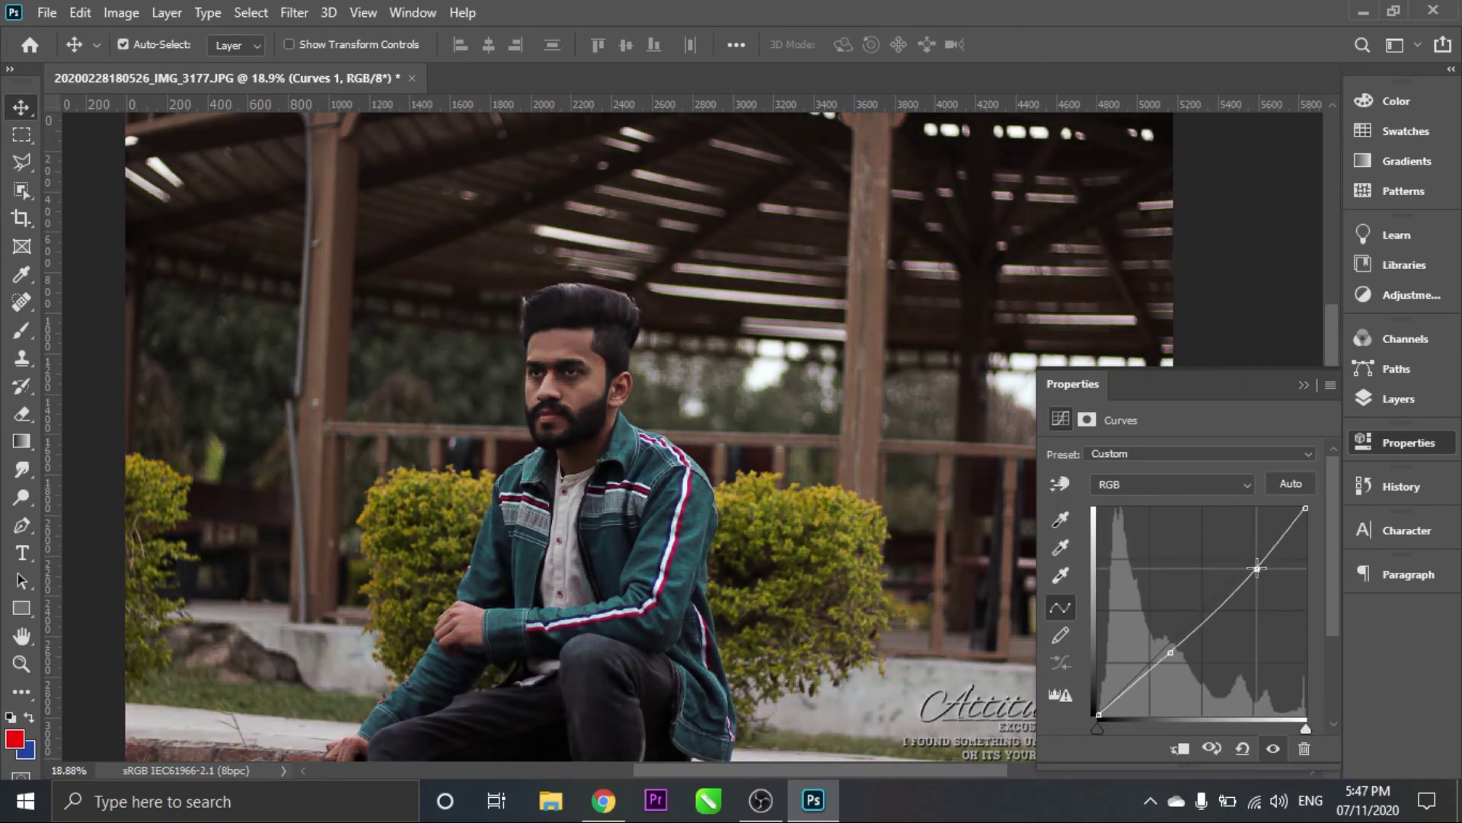
pyautogui.click(1365, 399)
pyautogui.scroll(-2, 457, 342)
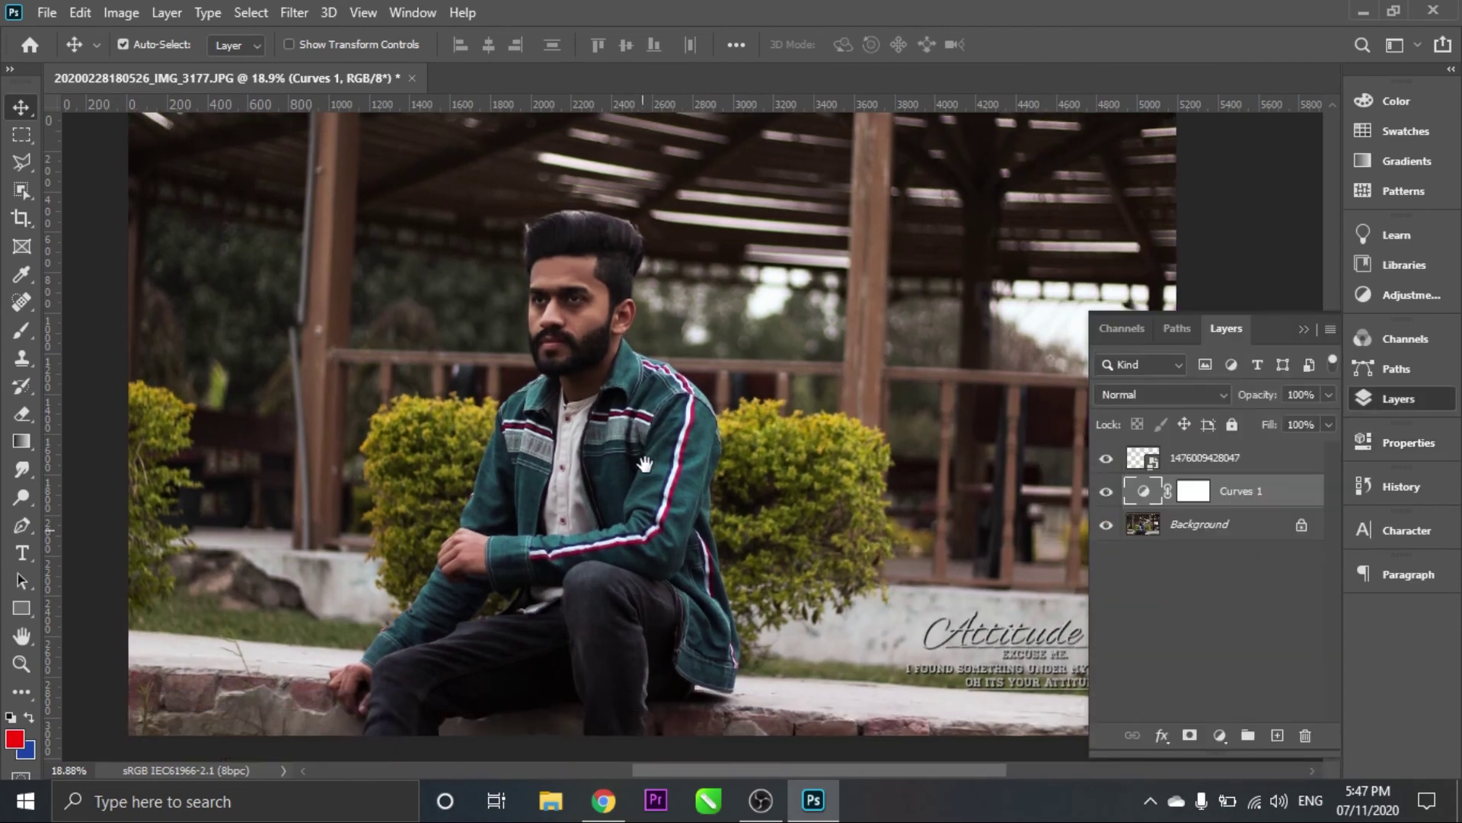
pyautogui.click(1104, 494)
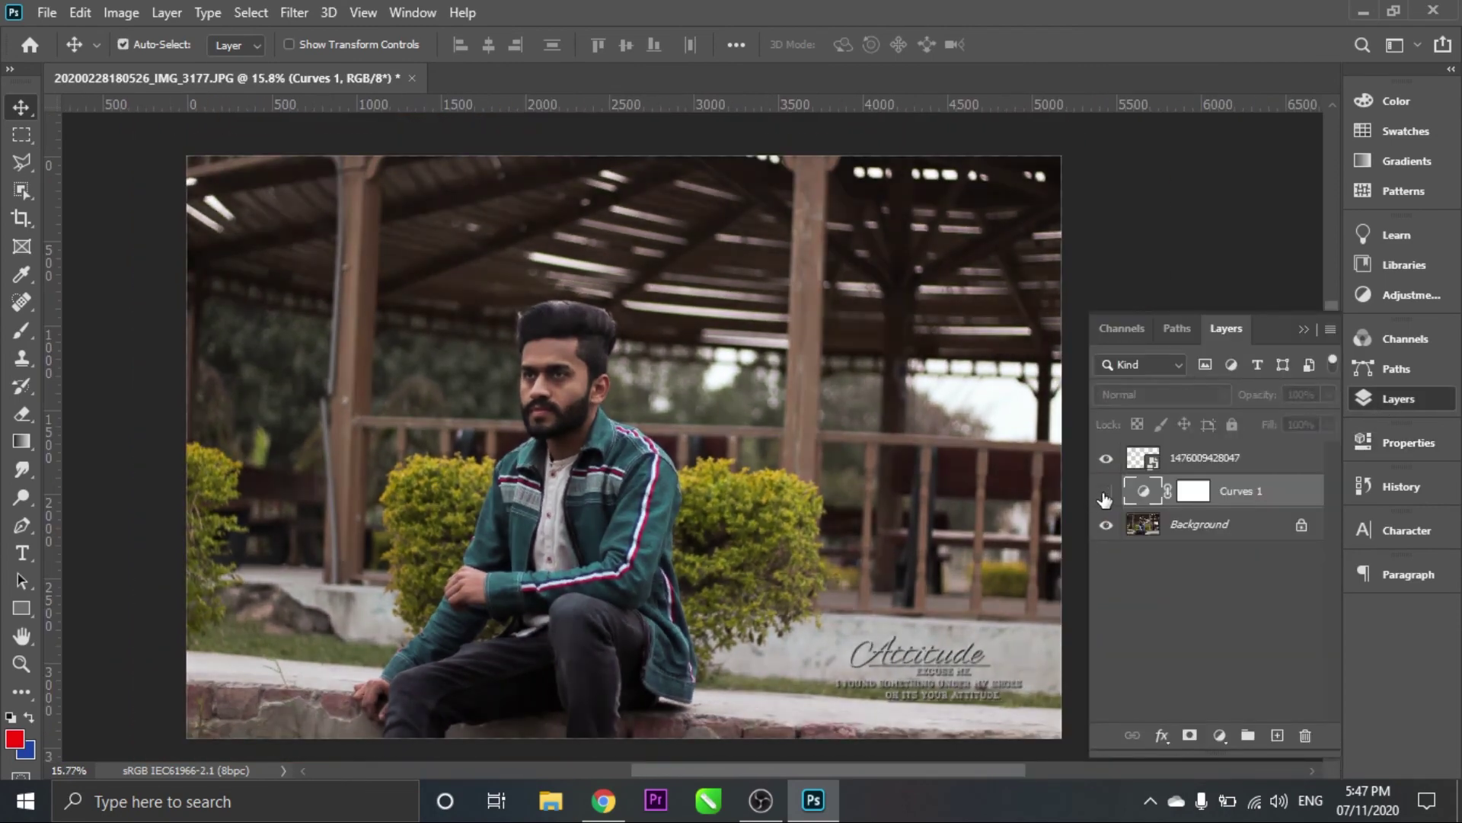
# Toggle Curves 1 on and off while viewing the man's face, leaving it visible.
pyautogui.click(1105, 494)
pyautogui.scroll(3, 699, 447)
pyautogui.moveTo(700, 448); pyautogui.dragTo(653, 731)
pyautogui.scroll(2, 591, 330)
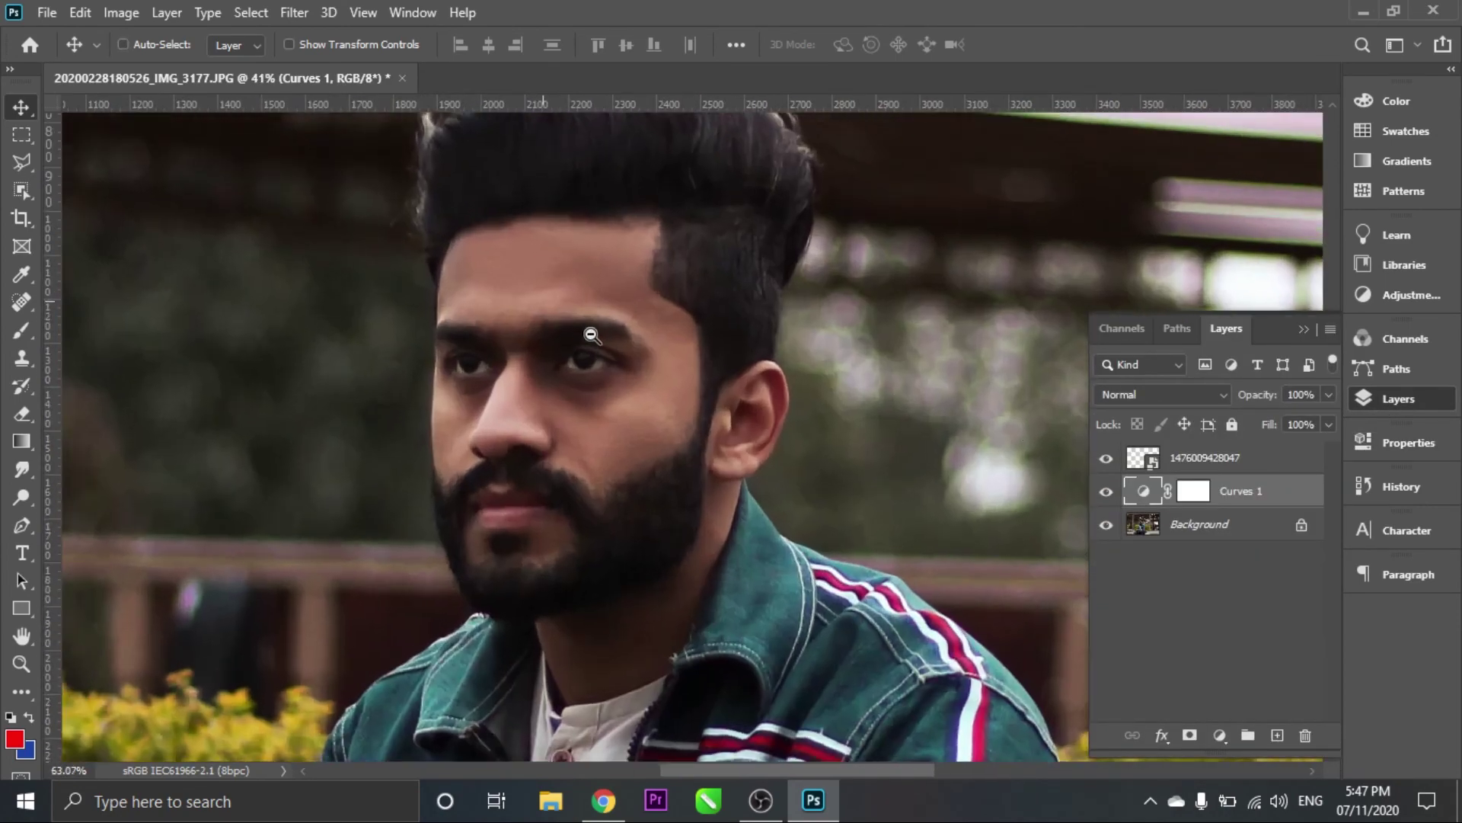
pyautogui.click(1108, 491)
pyautogui.scroll(2, 884, 418)
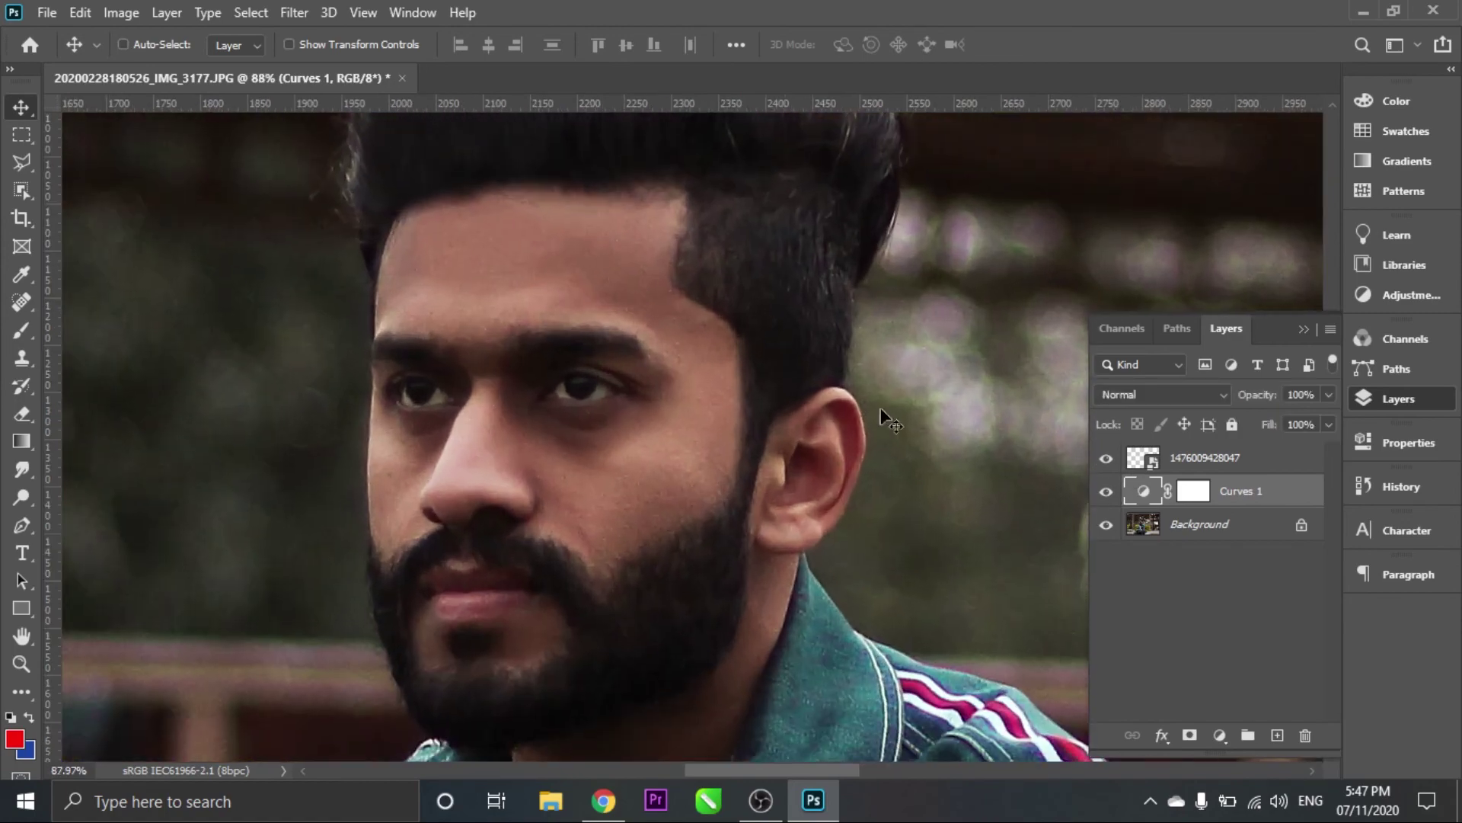
pyautogui.click(1108, 493)
pyautogui.click(1108, 494)
pyautogui.scroll(-3, 310, 274)
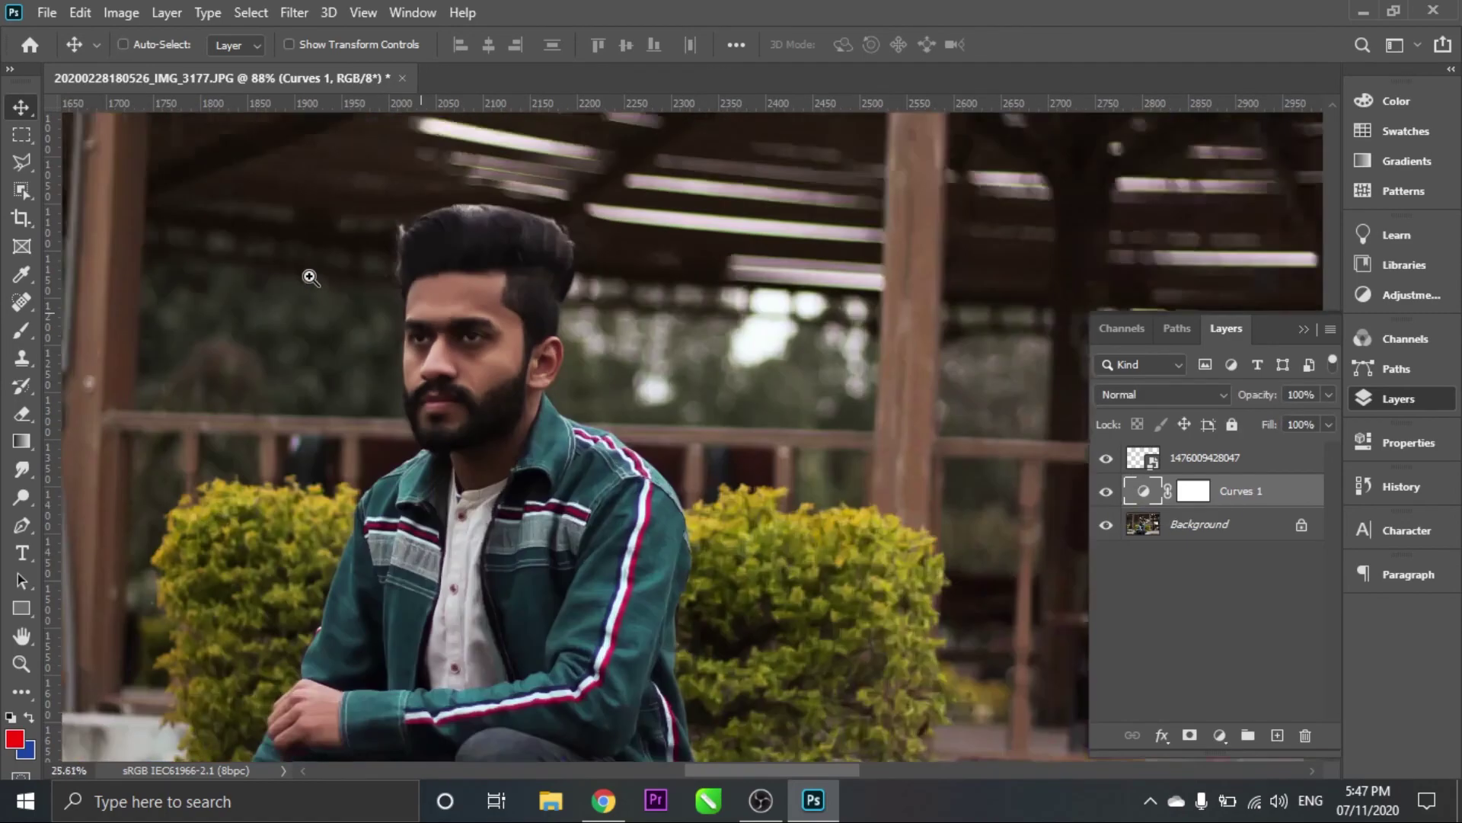
pyautogui.scroll(-2, 310, 274)
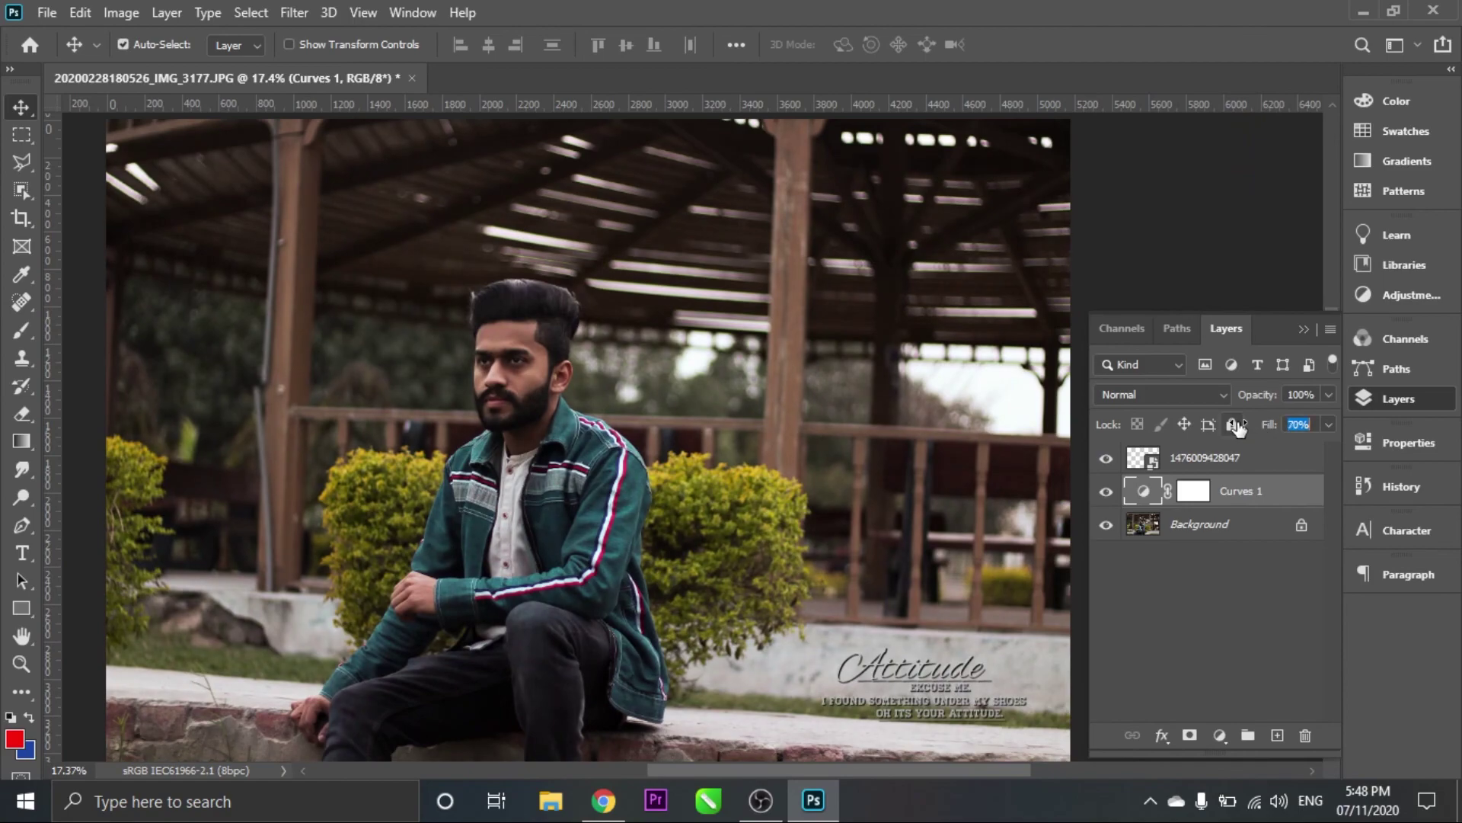